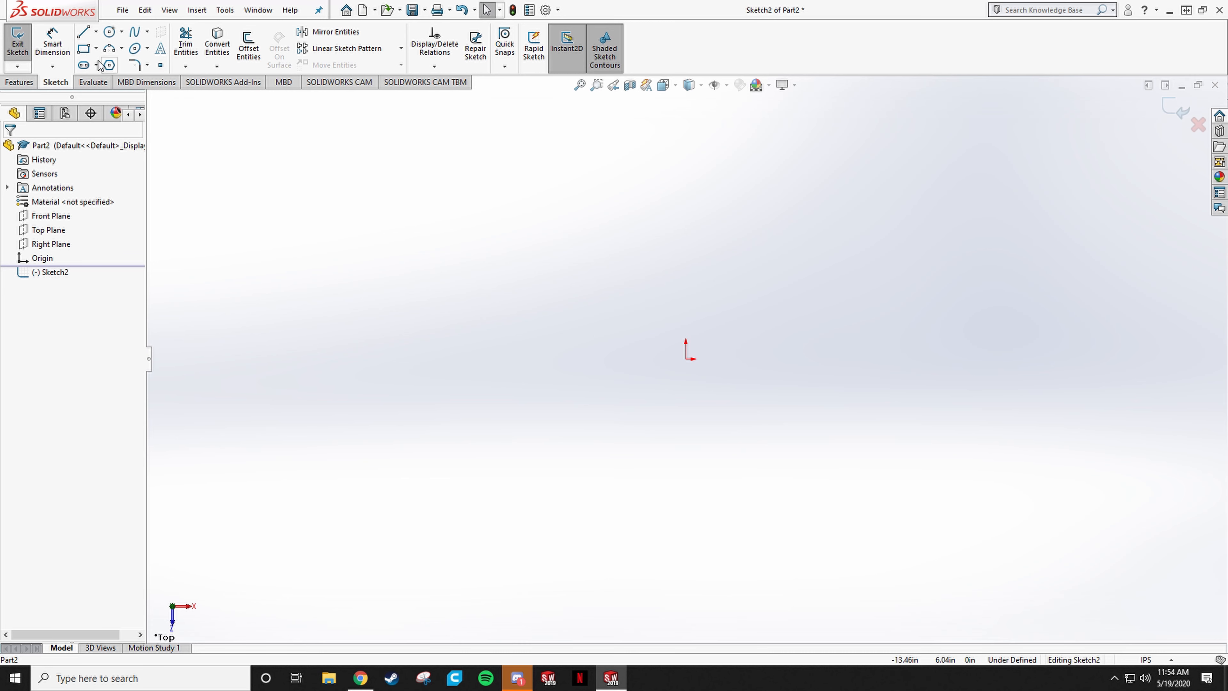
click(83, 48)
click(490, 456)
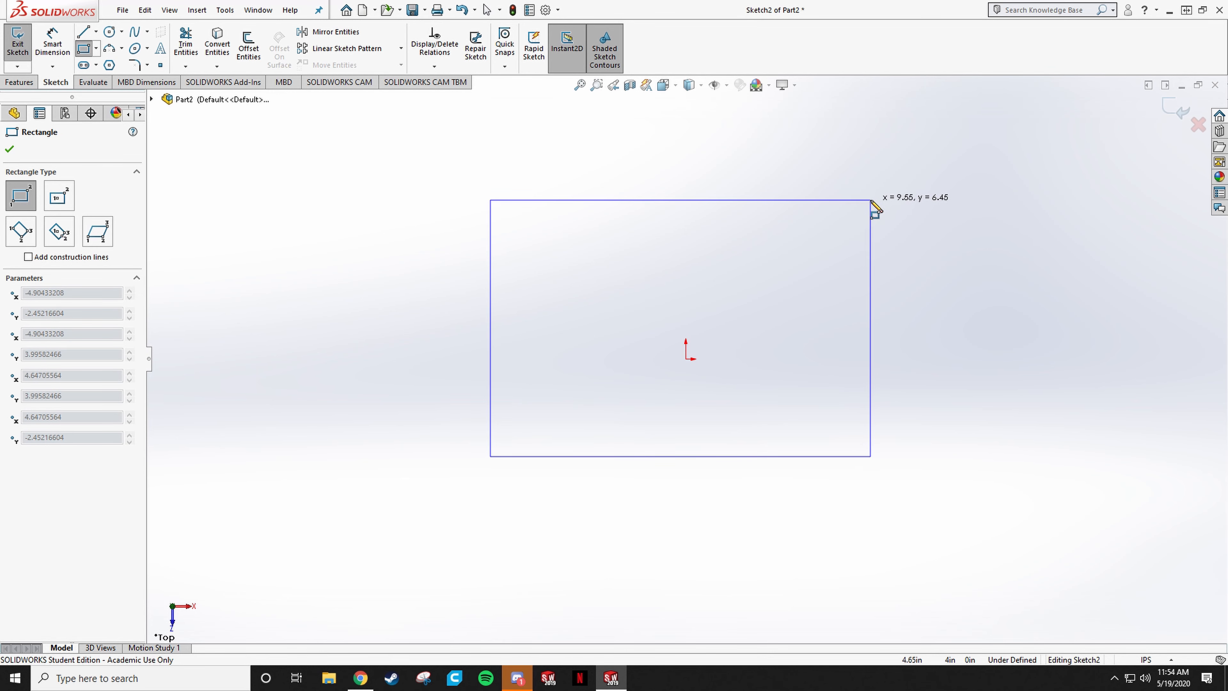
click(870, 199)
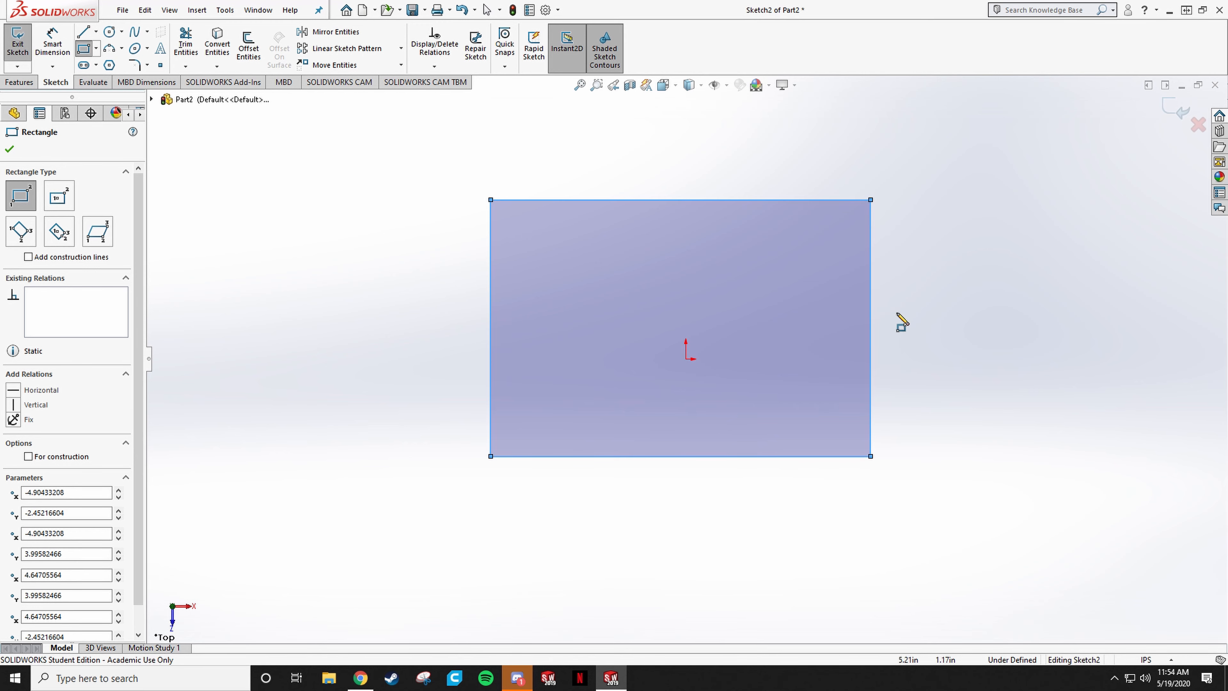
key(Delete)
Draw a center rectangle about 9.07 in wide, centred on the origin.
right_drag(622, 246, 600, 382)
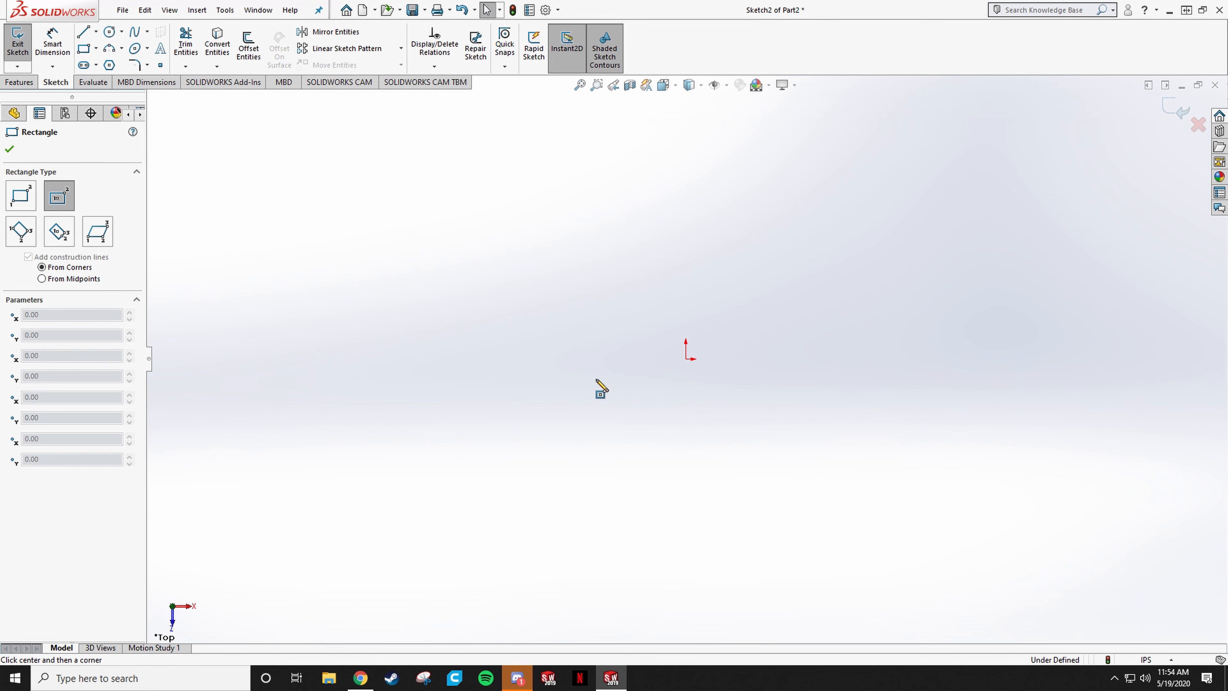
click(686, 359)
click(866, 236)
Dimension the rectangle's upper horizontal edge and set its length to 3 in.
right_drag(774, 334, 770, 242)
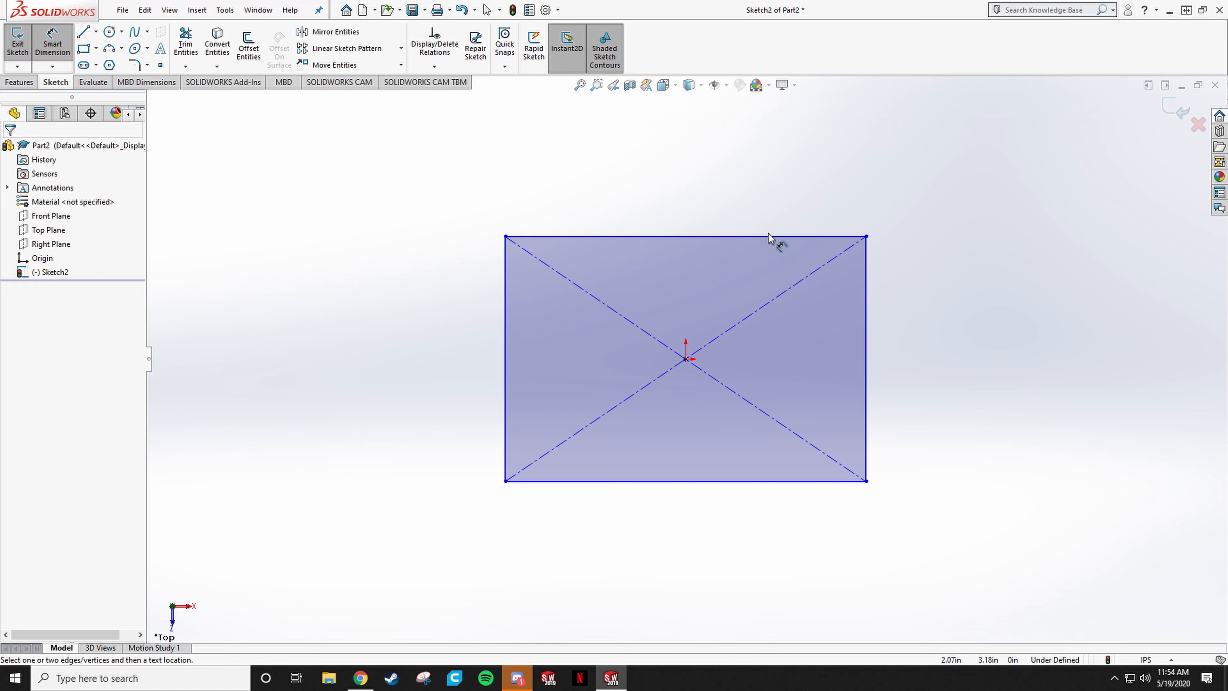
click(768, 236)
click(806, 145)
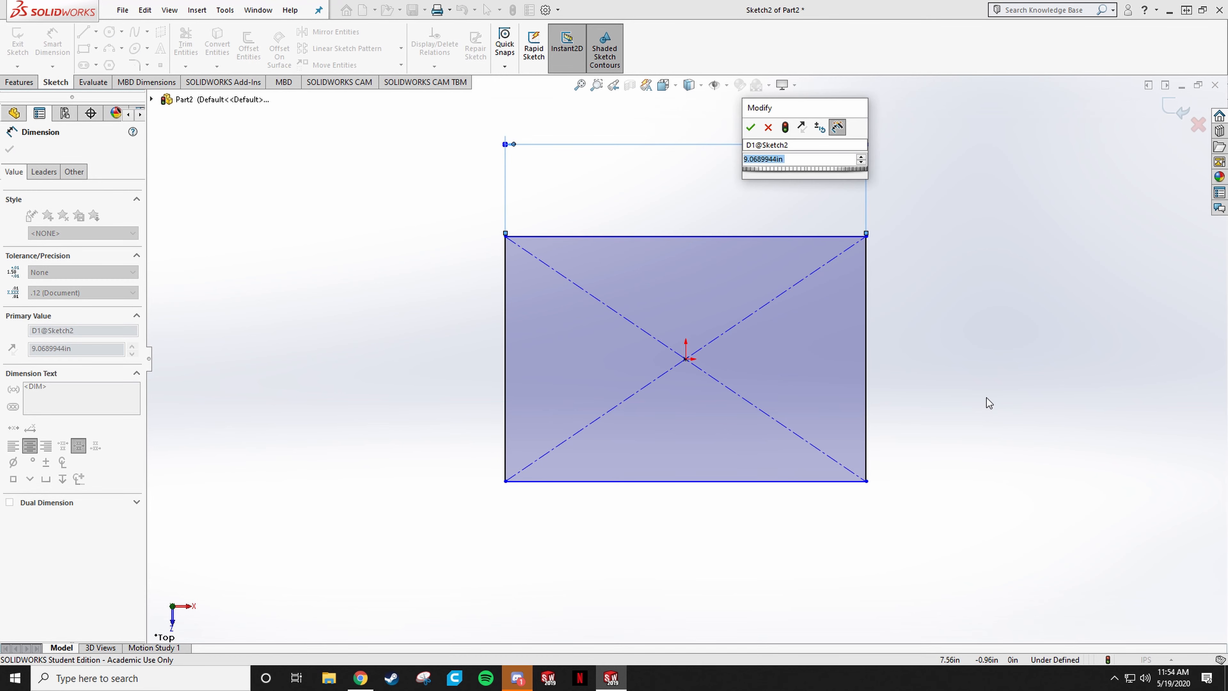
text(3.)
key(Return)
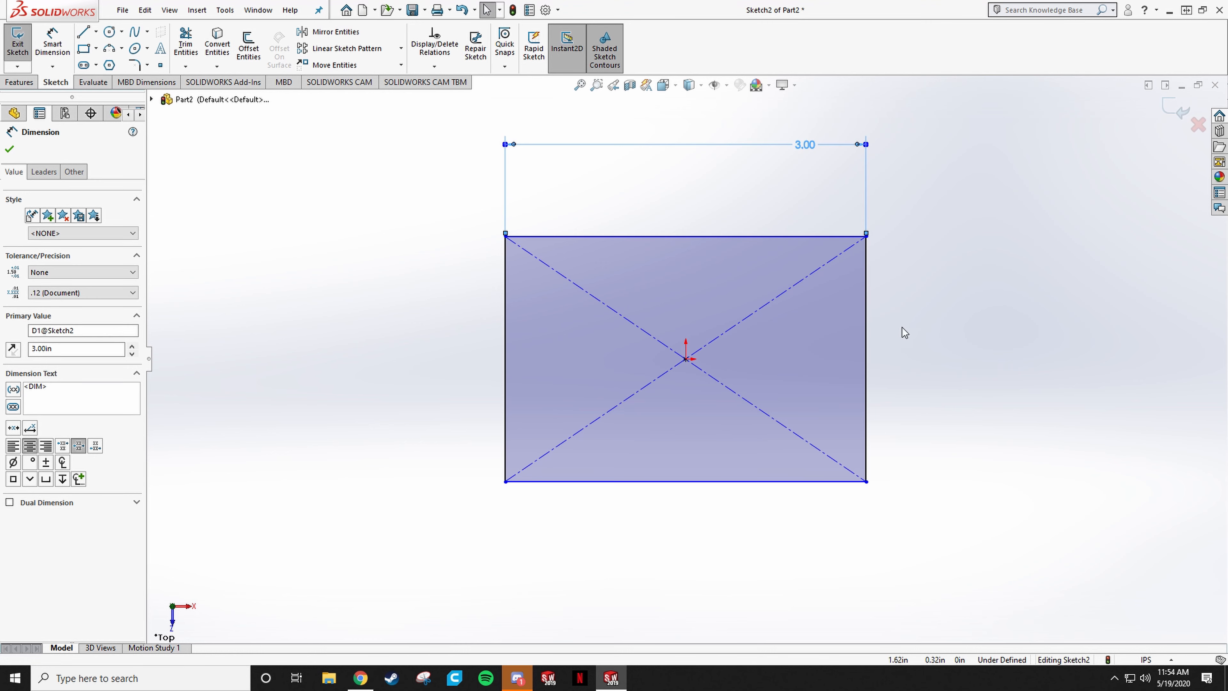
Dimension the rectangle's right vertical edge and set its length to 2 in.
right_drag(902, 328, 918, 278)
click(866, 326)
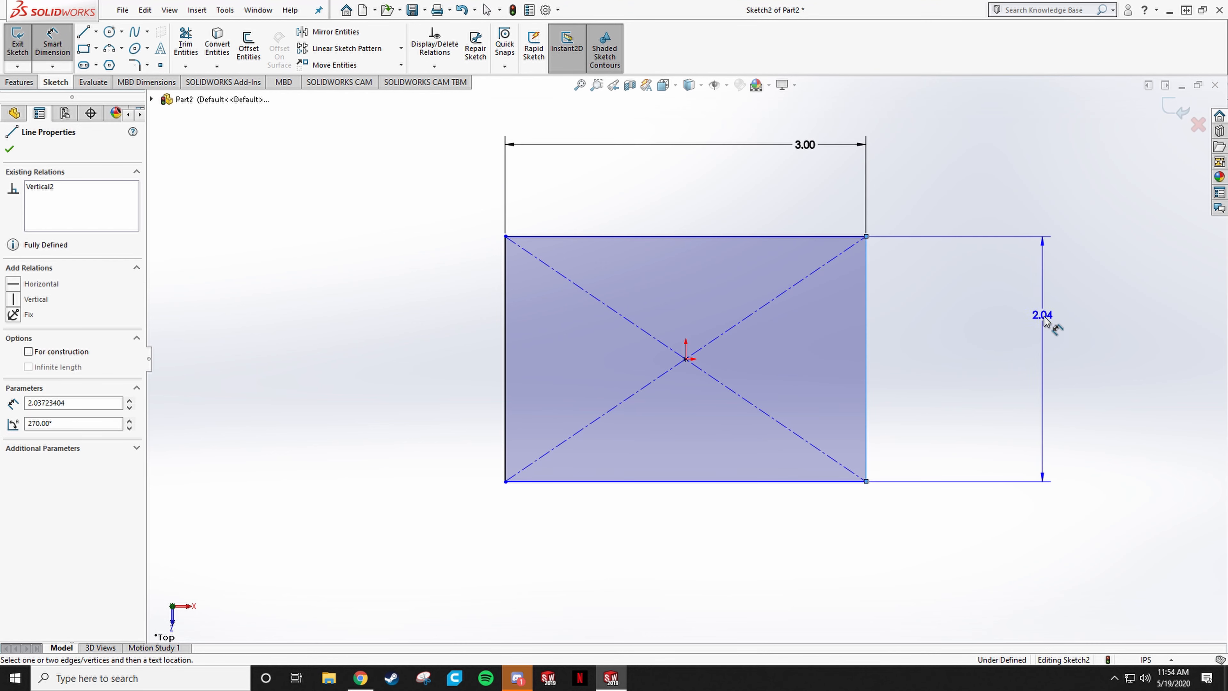
click(1044, 377)
text(2)
key(Return)
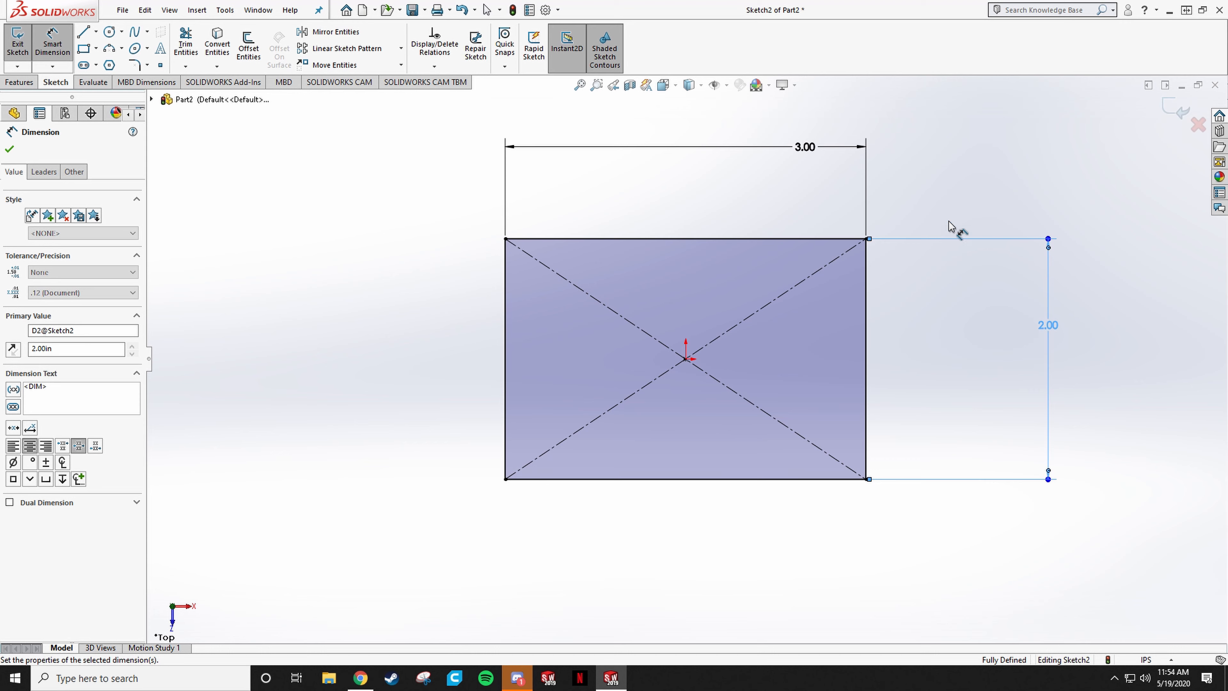
scroll(787, 453, up, 3)
scroll(783, 435, down, 5)
scroll(732, 370, up, 2)
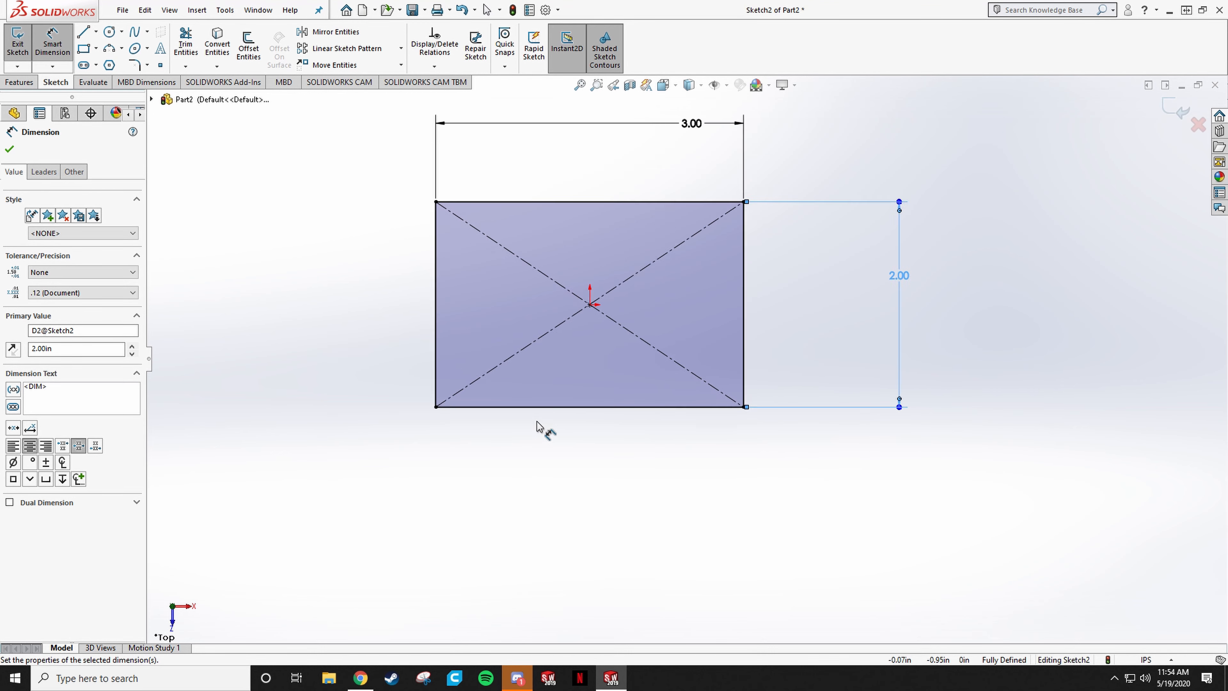
scroll(537, 428, up, 2)
scroll(576, 456, down, 2)
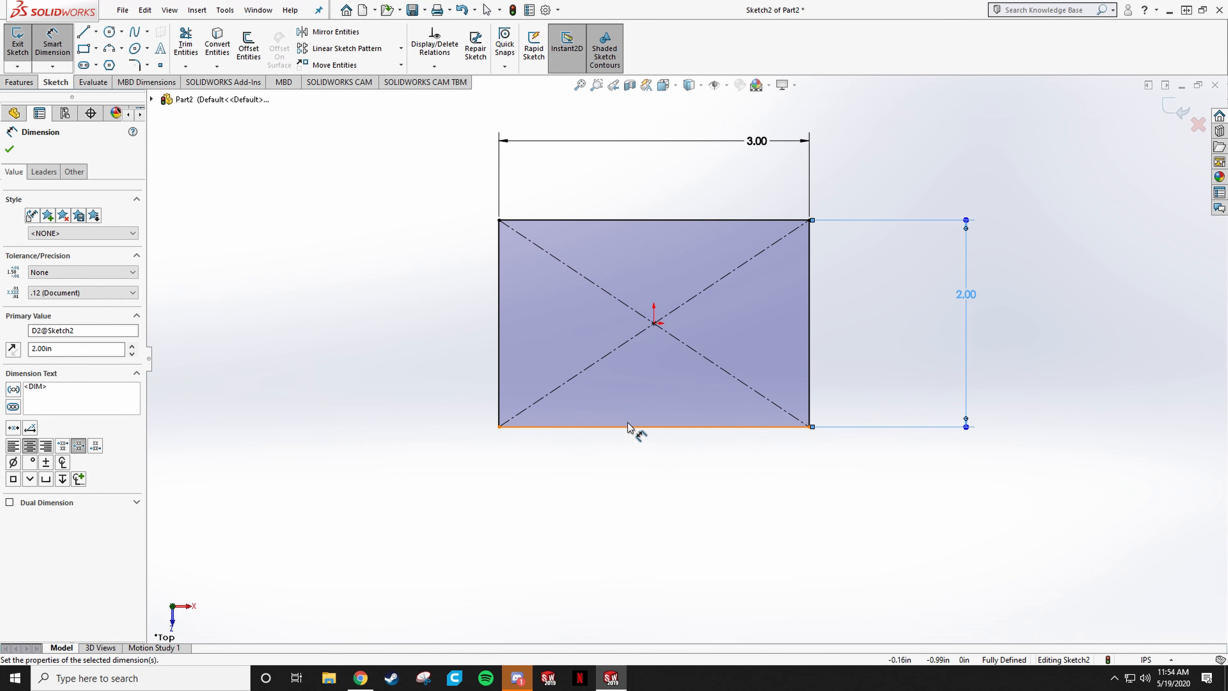
click(27, 85)
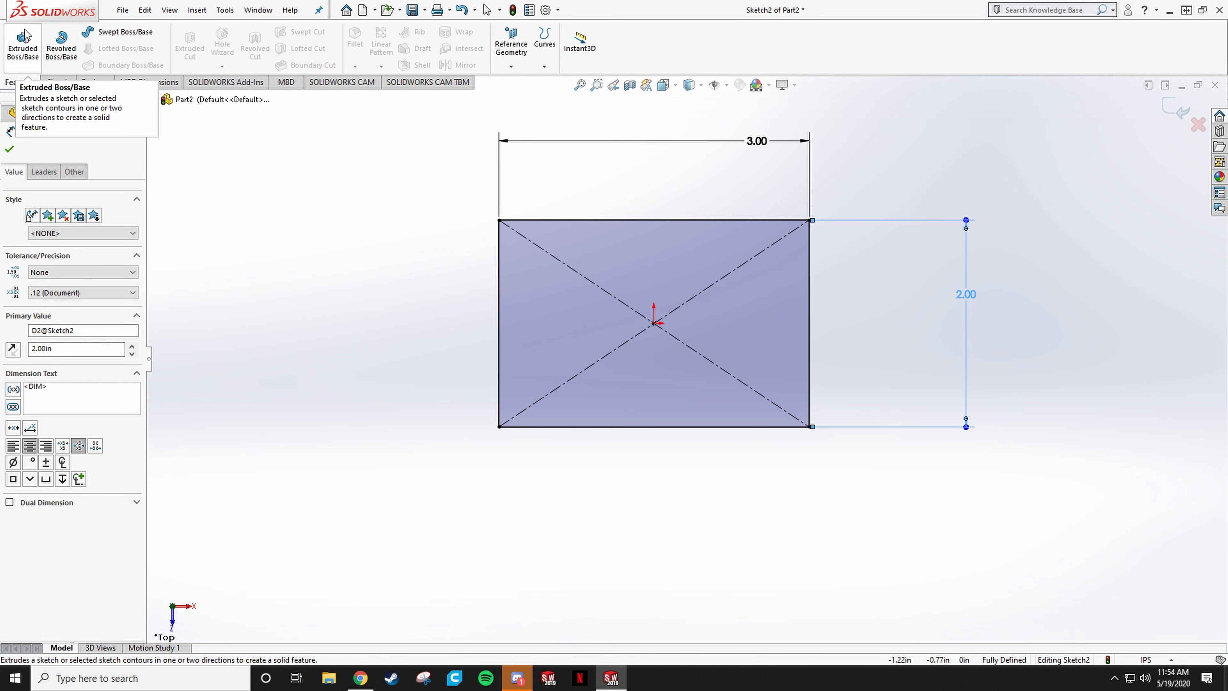
click(55, 82)
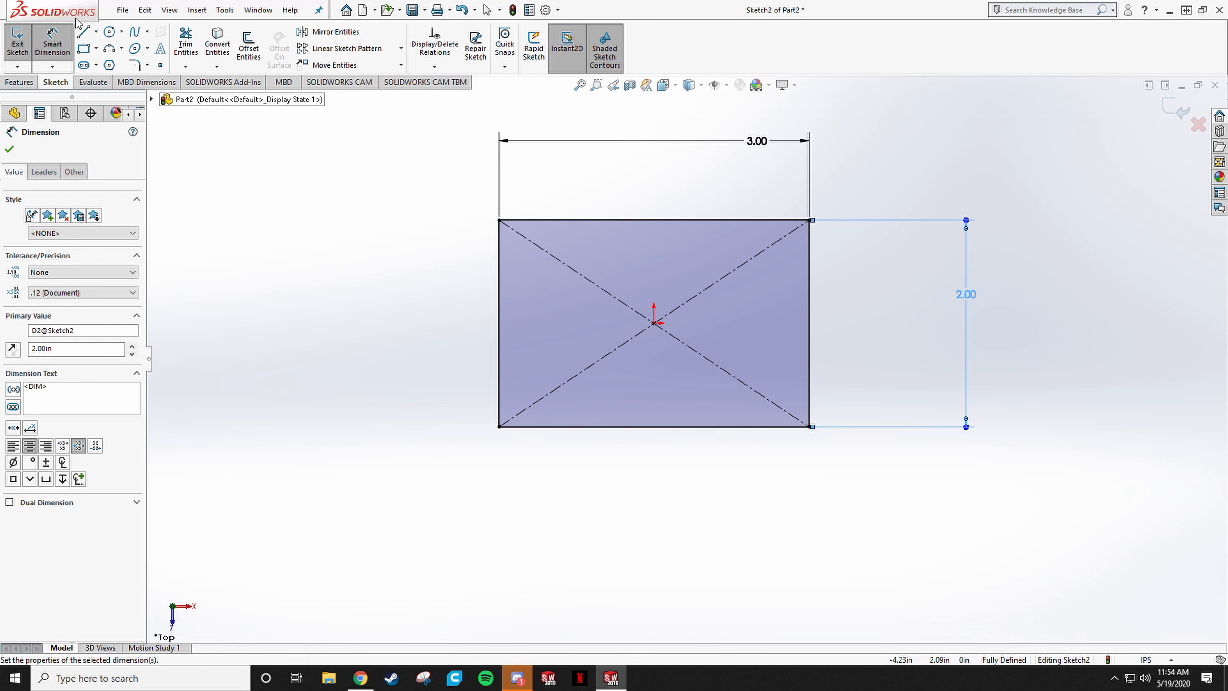
Power-trim the rectangle's upper edge and its diagonal construction lines.
click(185, 42)
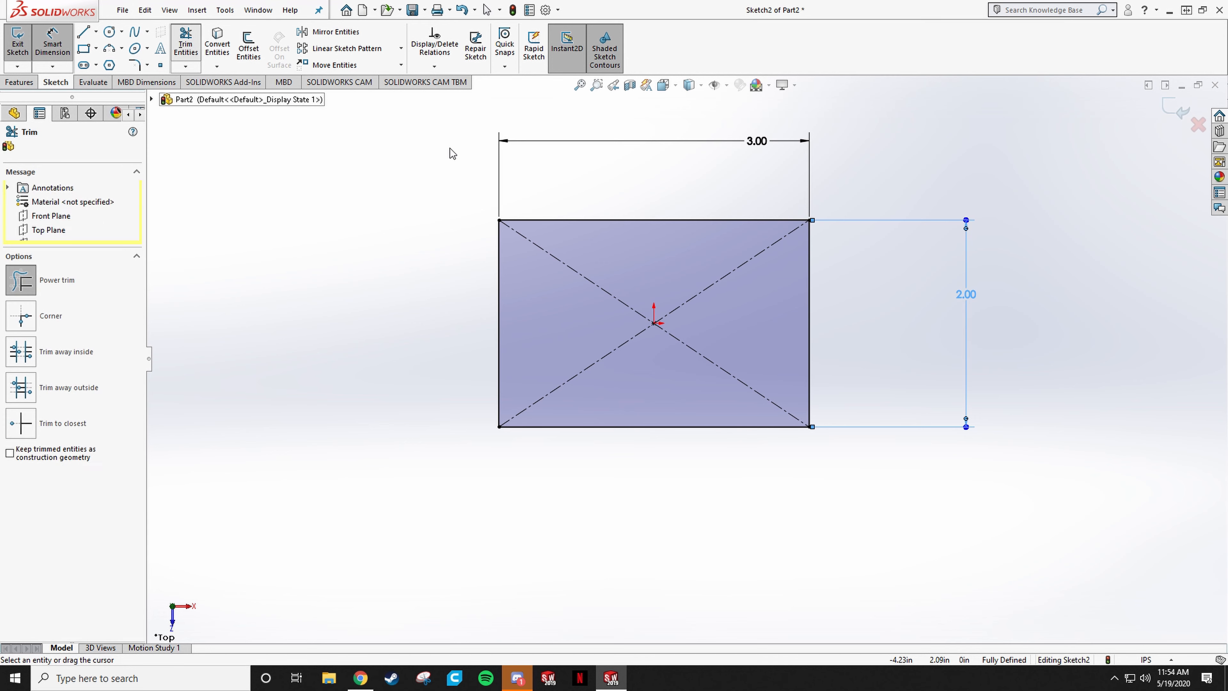
drag(576, 197, 598, 255)
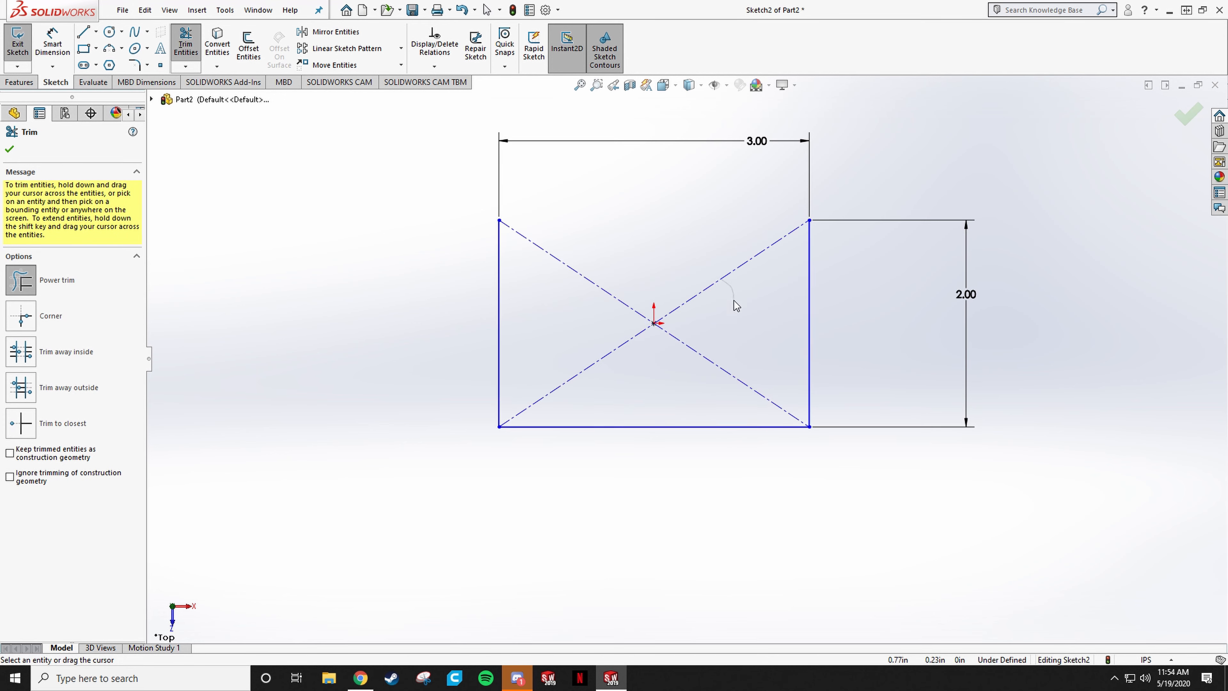
mouse_move(736, 305)
mouse_down()
mouse_move(586, 273)
mouse_move(656, 333)
mouse_move(665, 319)
mouse_up()
Use power trim to shorten and then extend the upper end of the right vertical line.
click(809, 229)
click(773, 236)
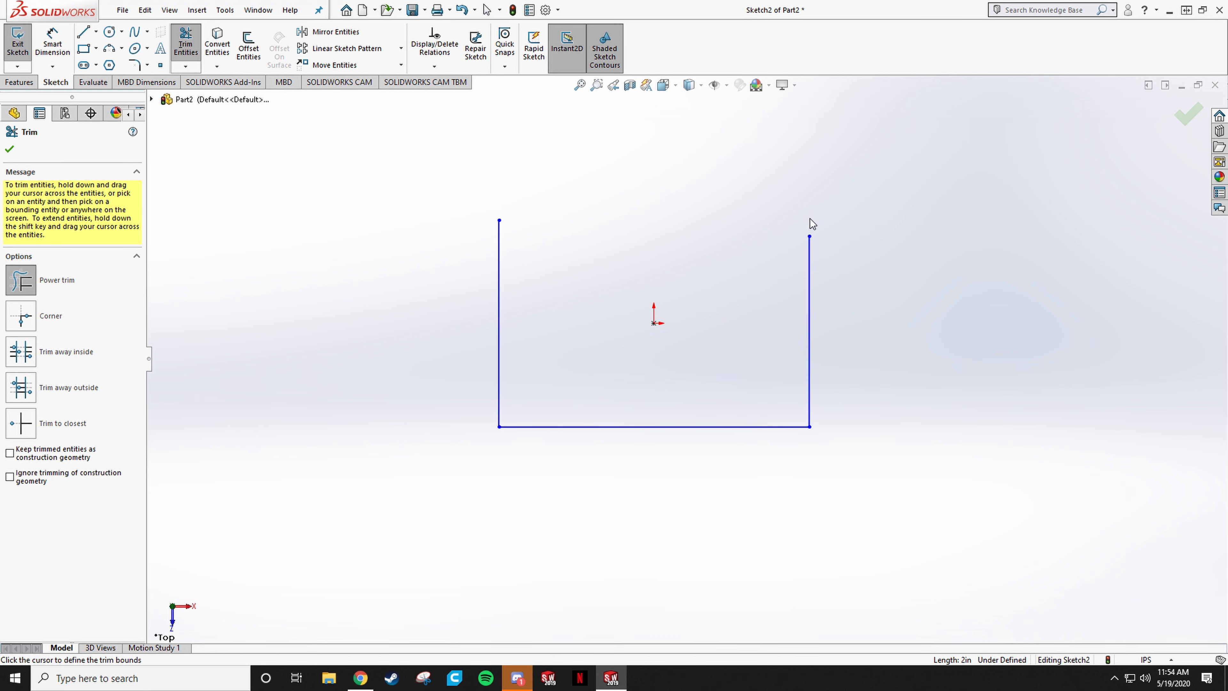
click(809, 238)
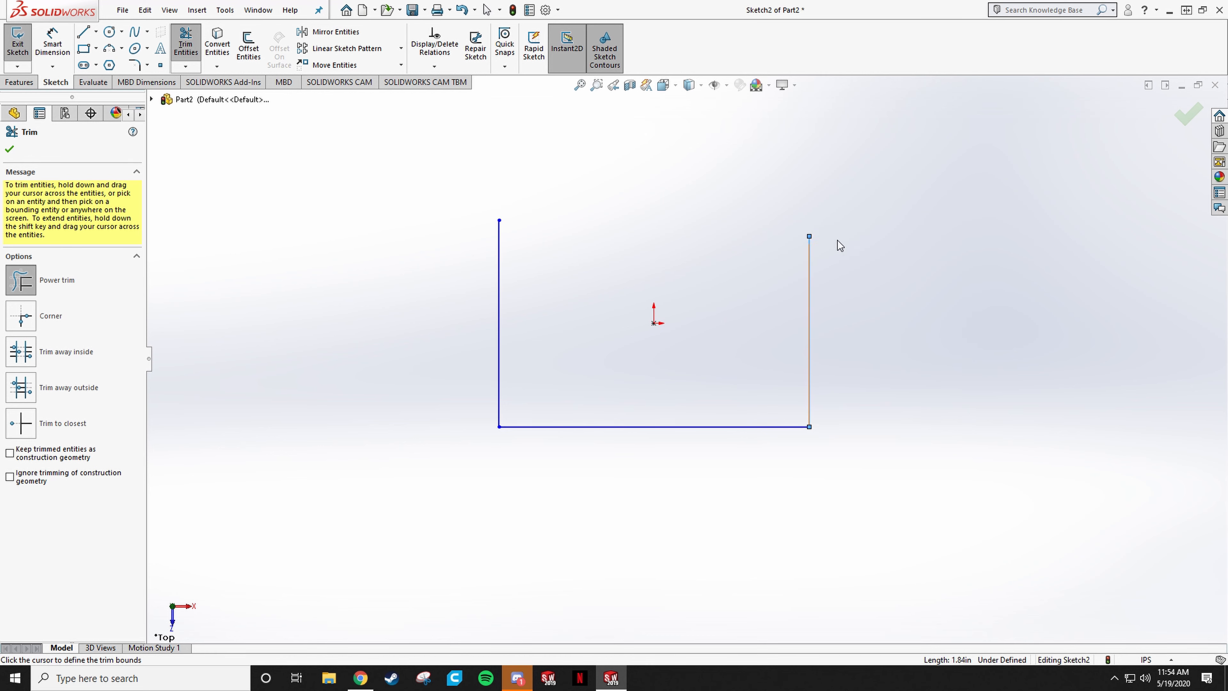
click(836, 225)
click(809, 228)
click(804, 136)
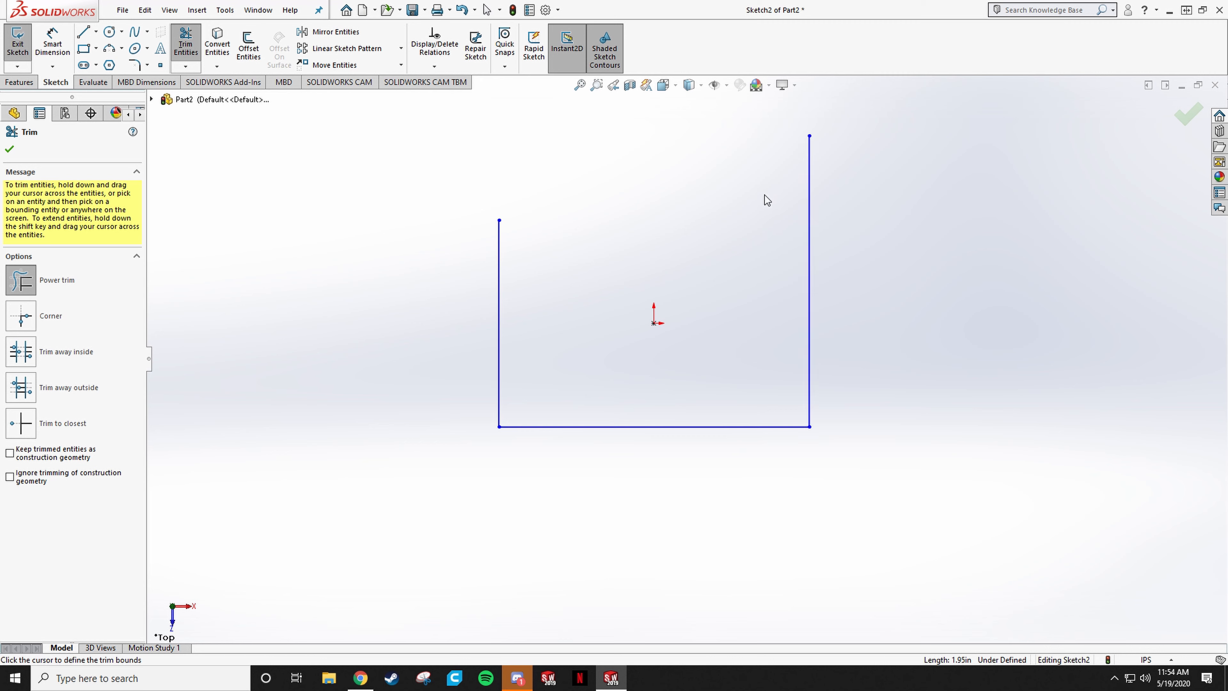
Try adjusting the left vertical line's length with power trim, and undo all trims made to the rectangle.
click(498, 223)
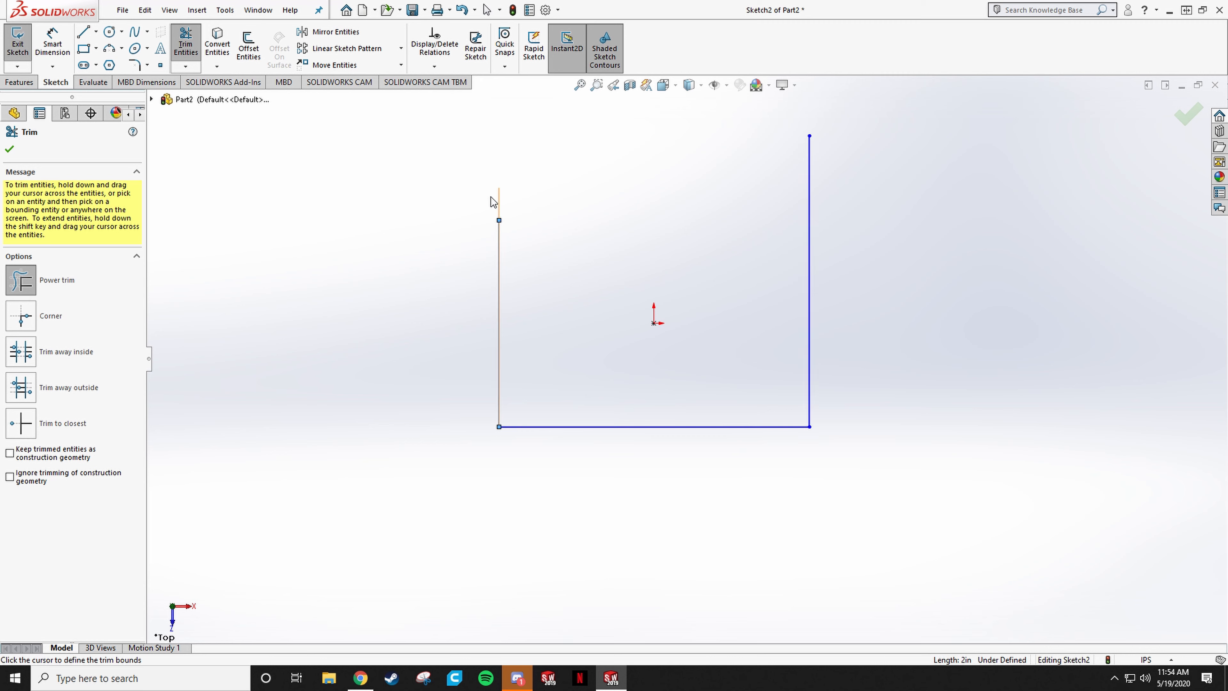
click(501, 301)
key(ctrl+z)
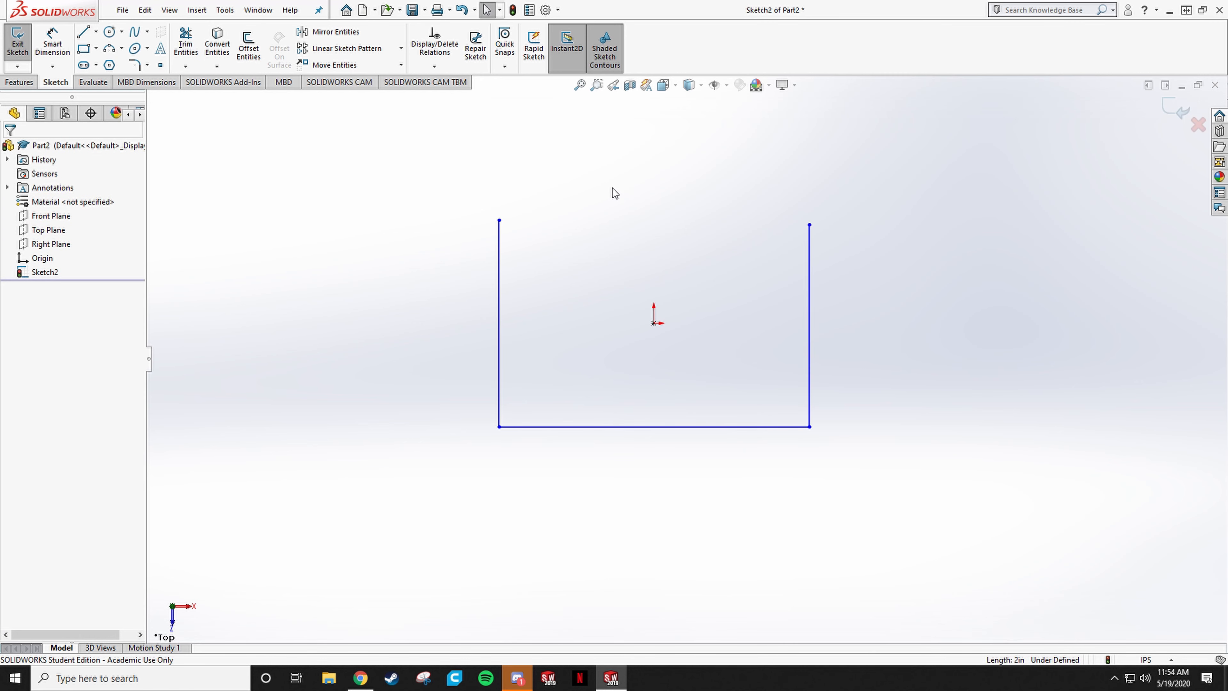
key(ctrl+z)
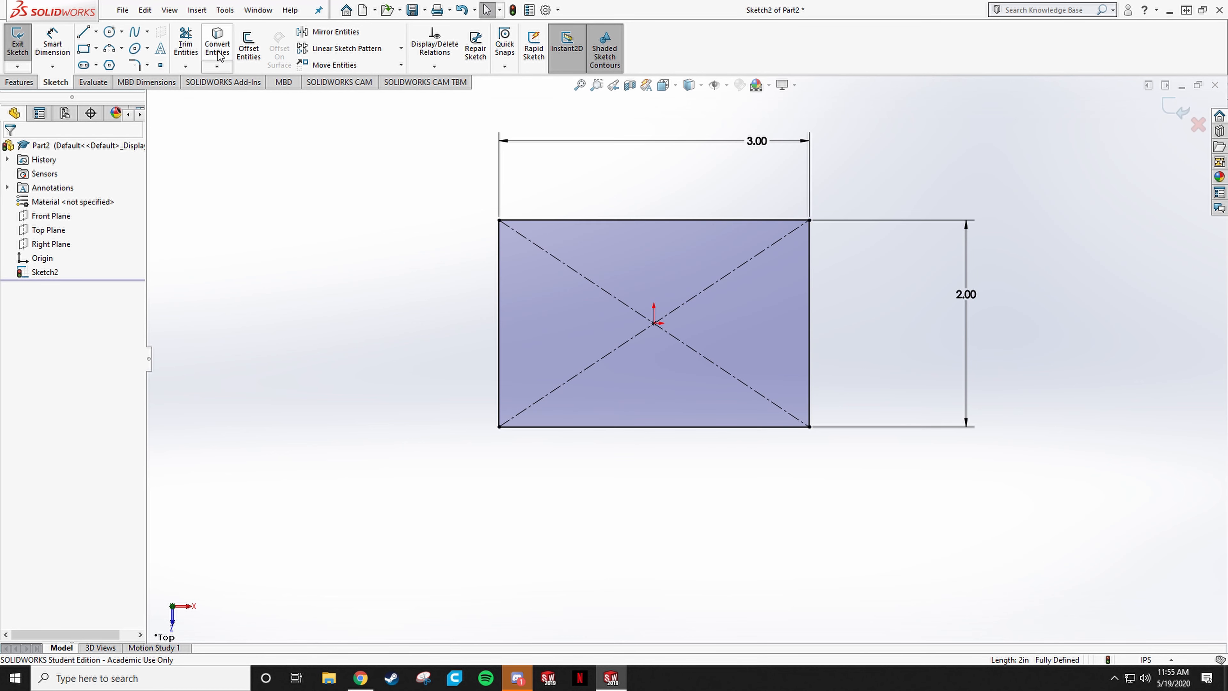
Try offsetting the whole rectangle outline by 2 in with the direction reversed, and discard the offset.
click(248, 68)
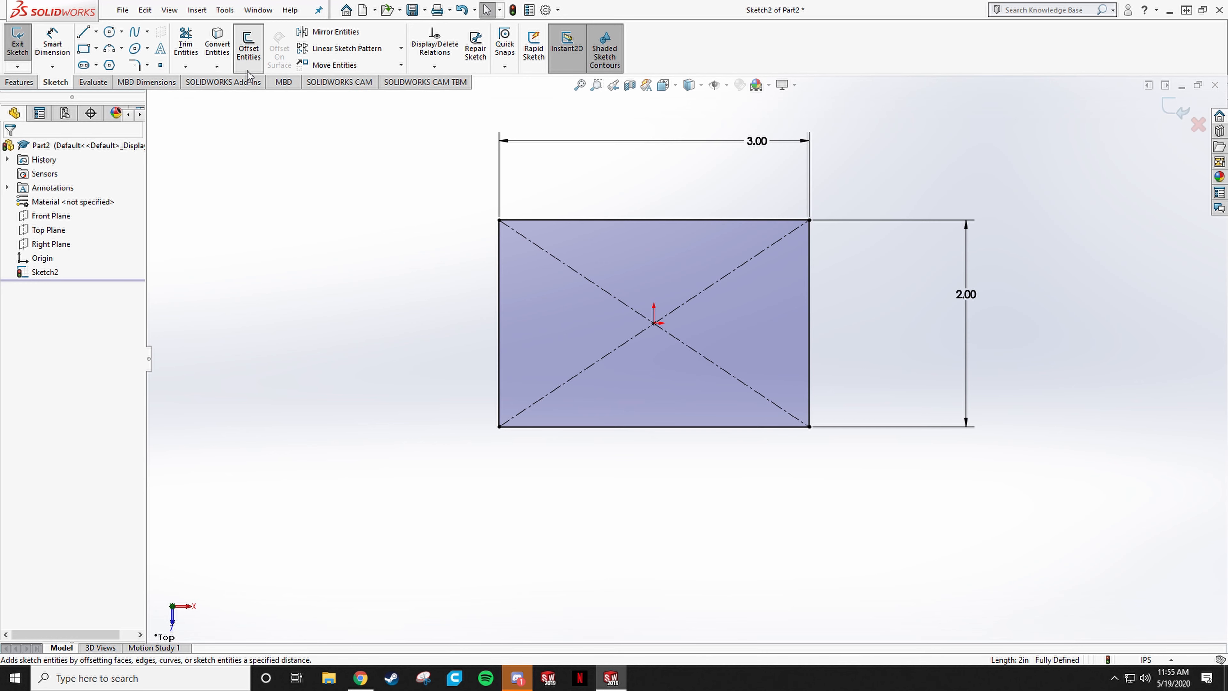
click(570, 222)
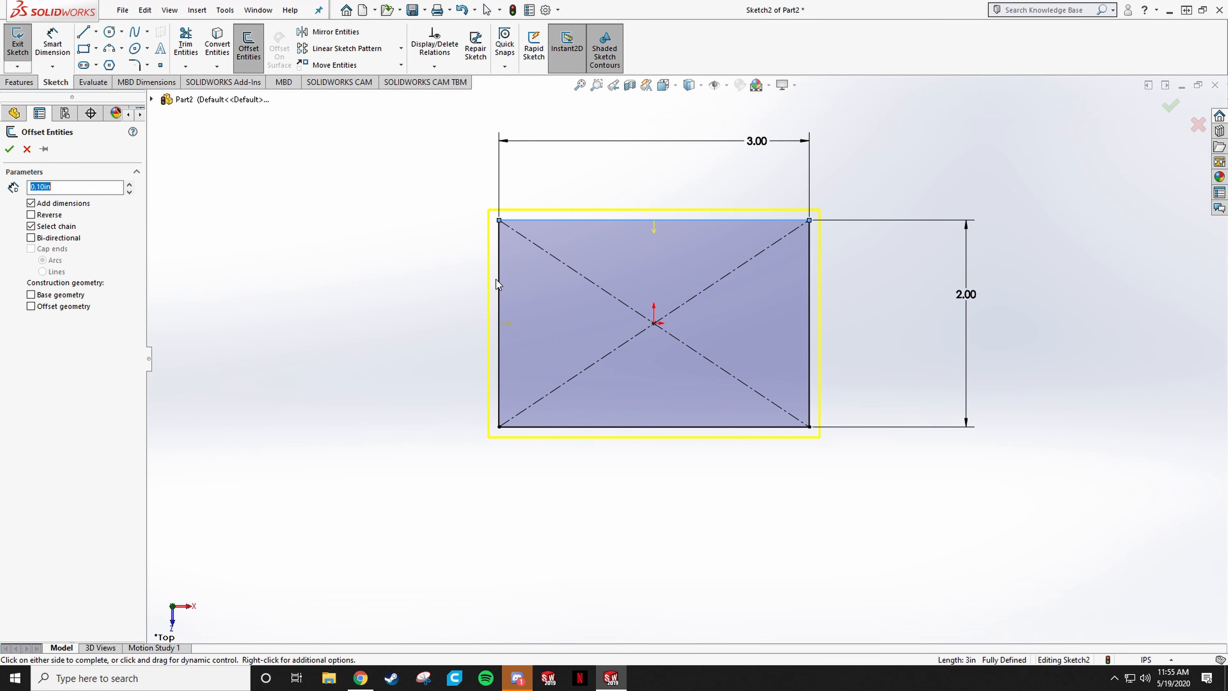
text(-)
click(31, 215)
scroll(388, 255, up, 6)
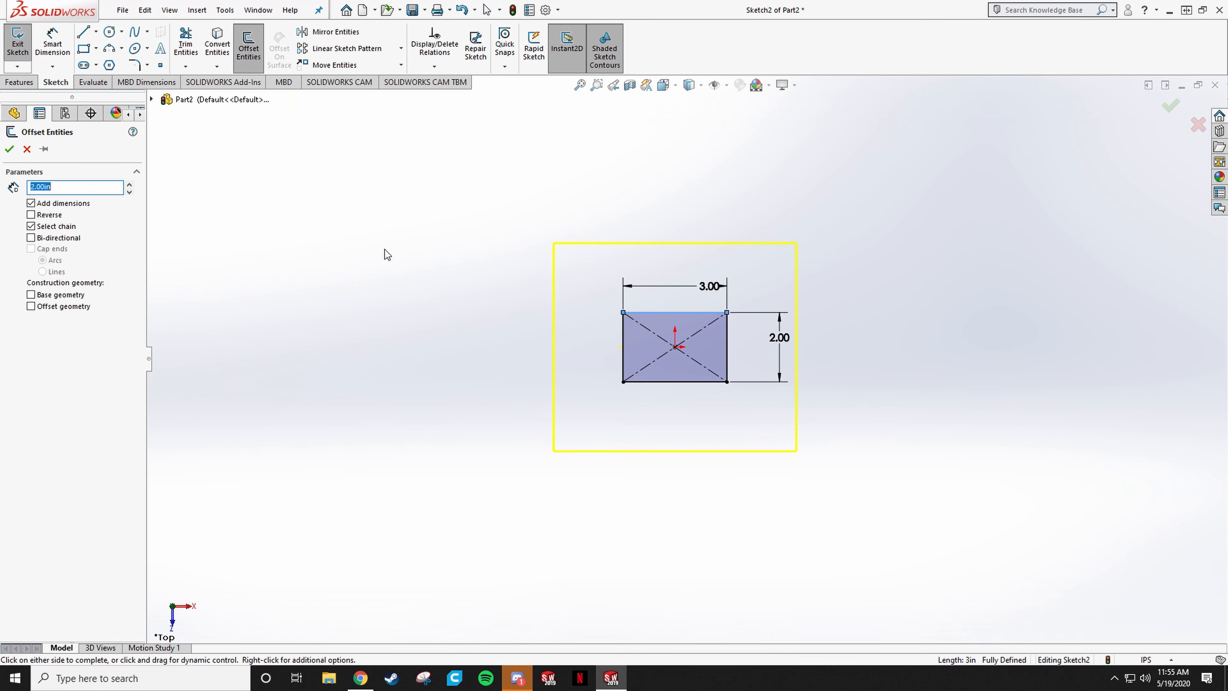
click(29, 217)
click(26, 149)
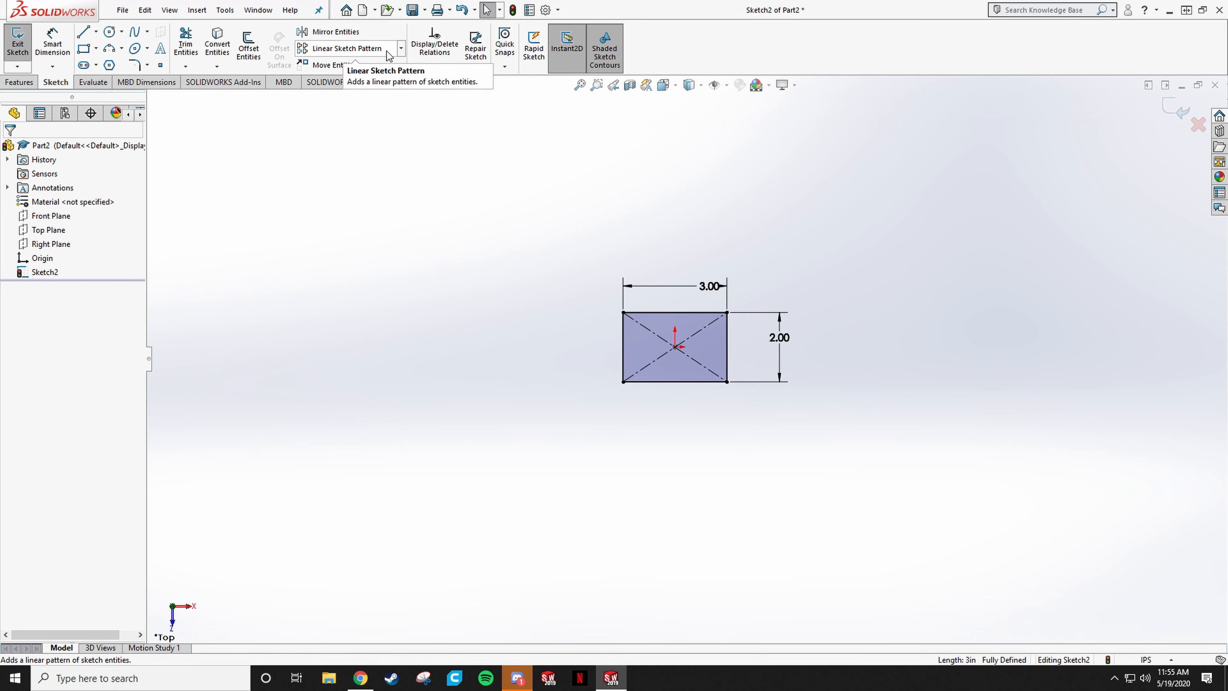
Set up a four-instance circular sketch pattern of the rectangle's upper, right and left edges about the origin.
click(401, 48)
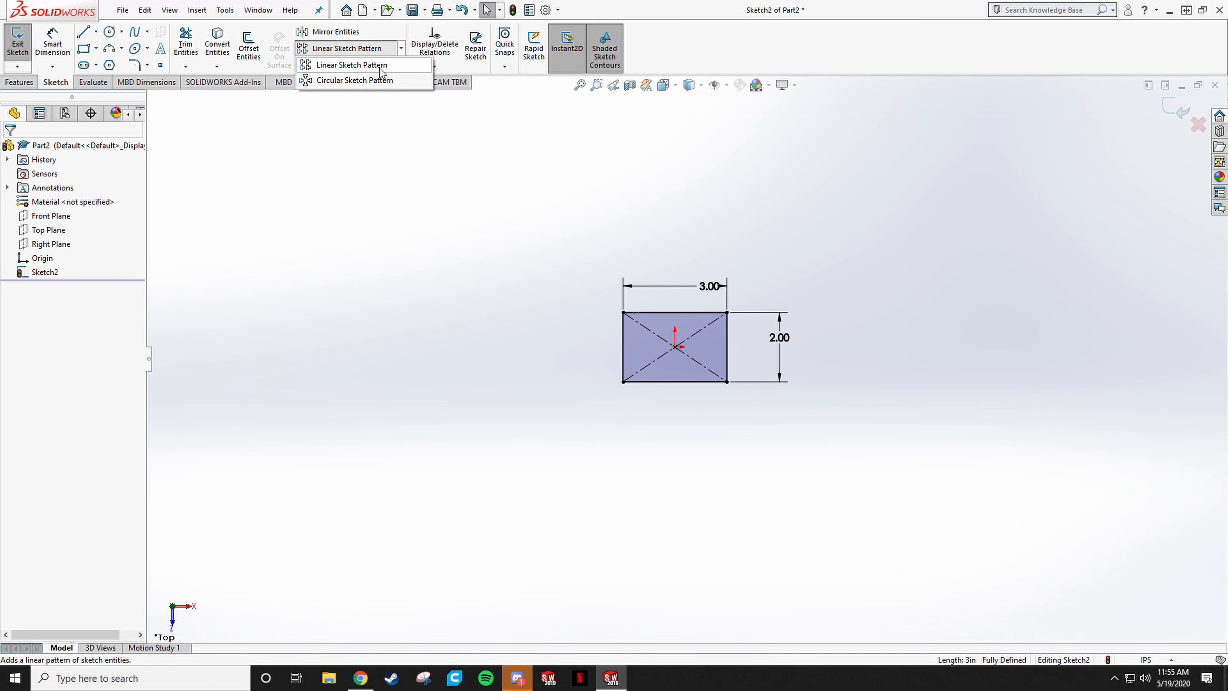
click(354, 80)
scroll(723, 374, down, 5)
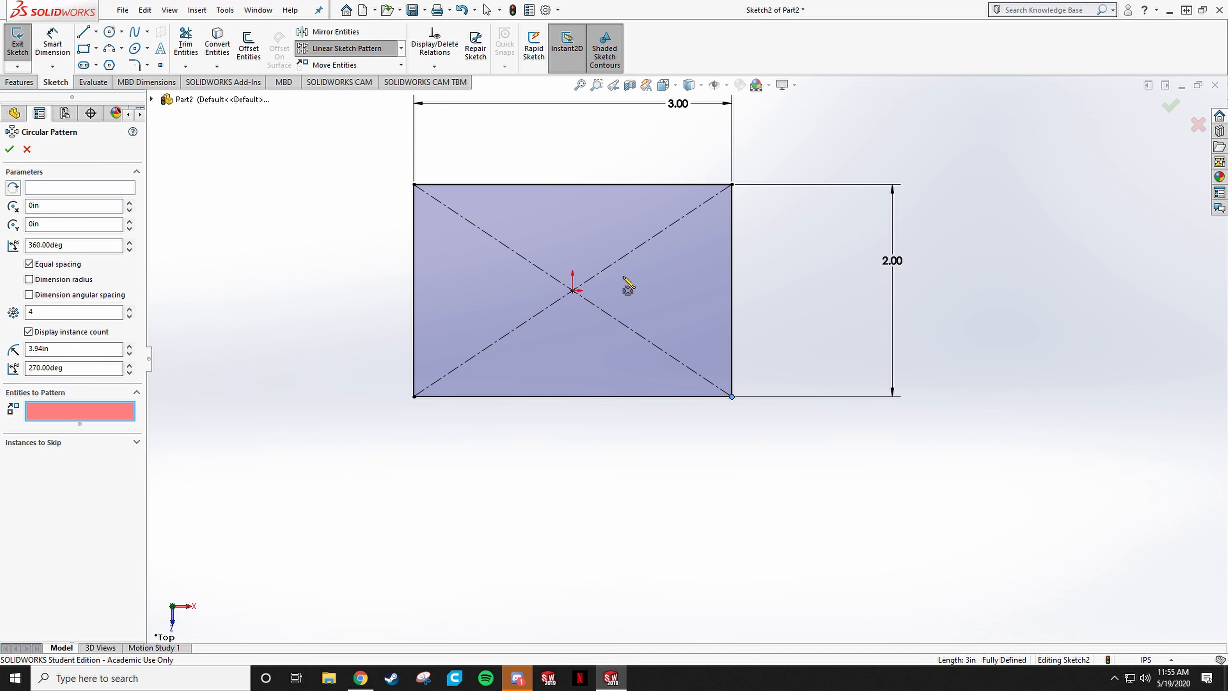
click(610, 188)
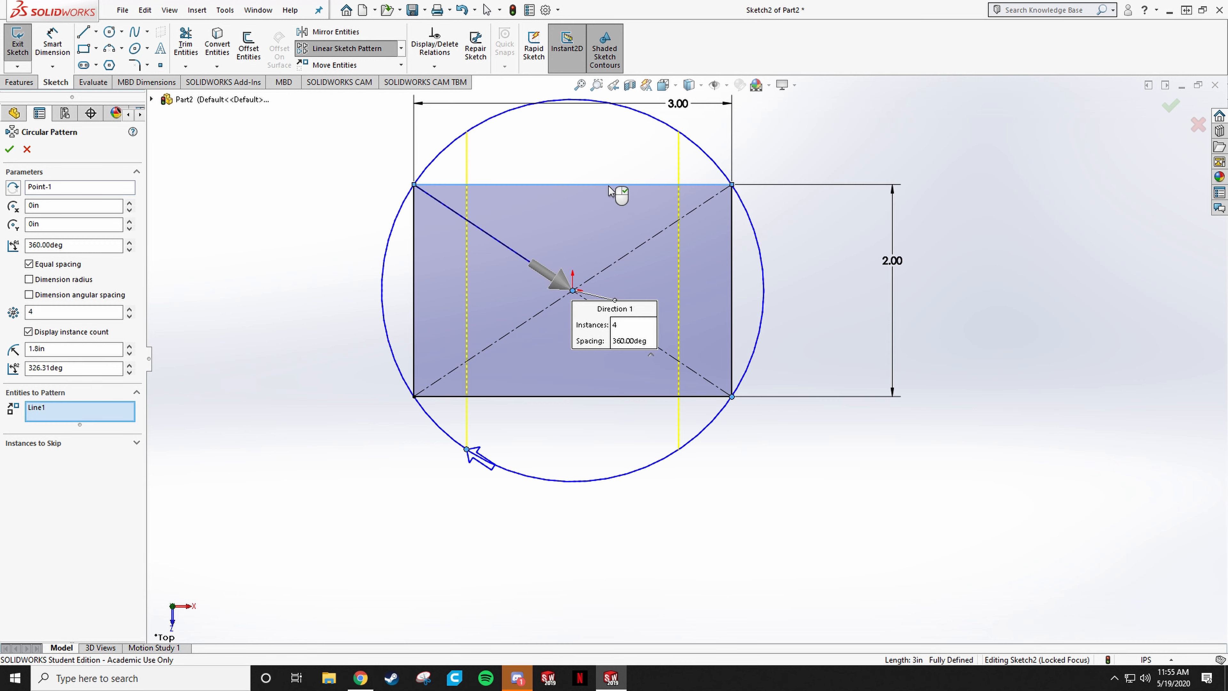
click(732, 281)
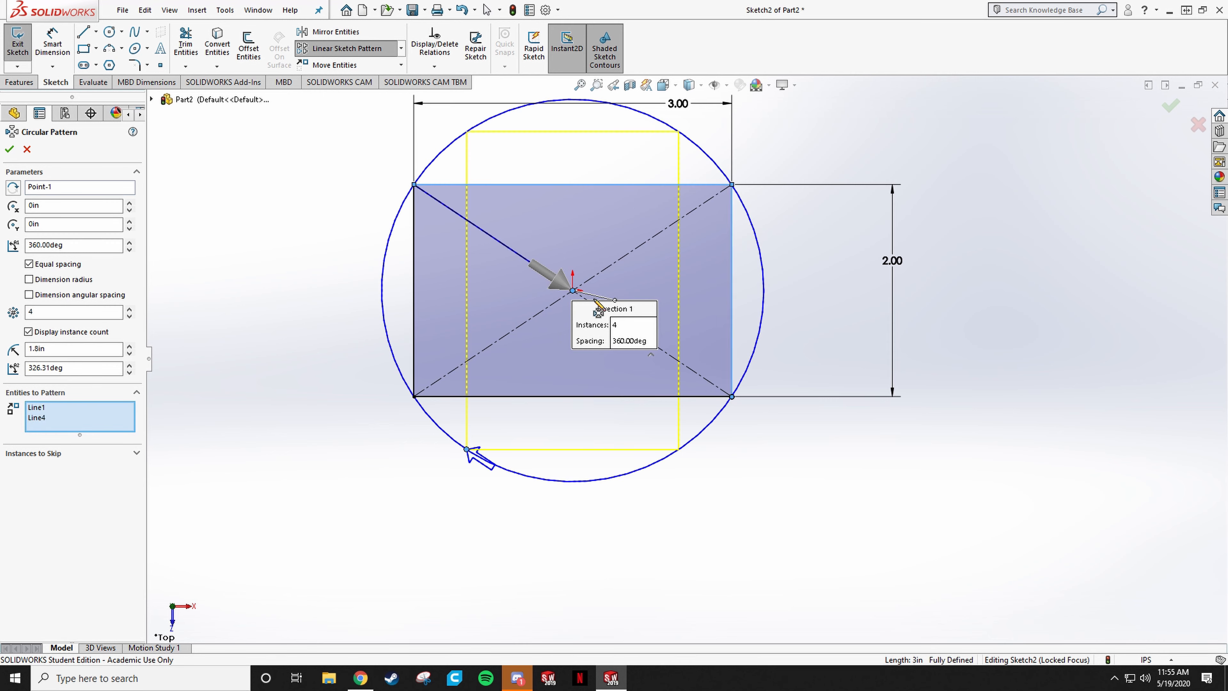
click(414, 288)
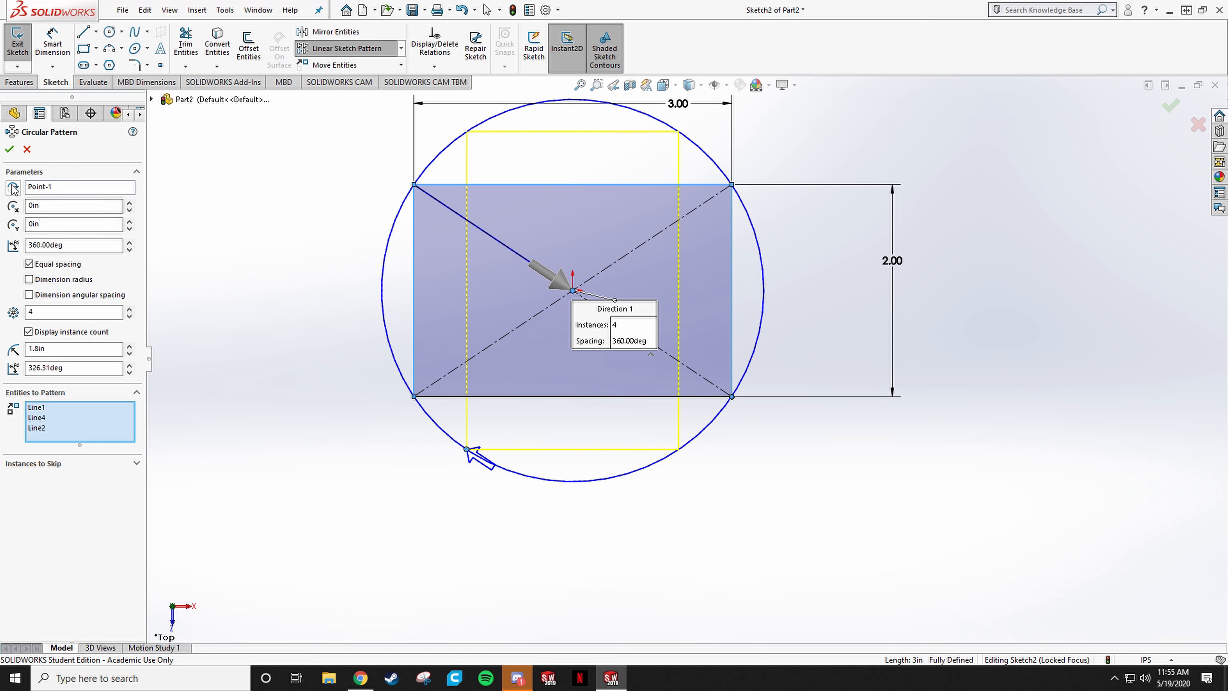
Try the rectangle's lower-right corner as the circular pattern's centre, and discard the pattern.
click(46, 187)
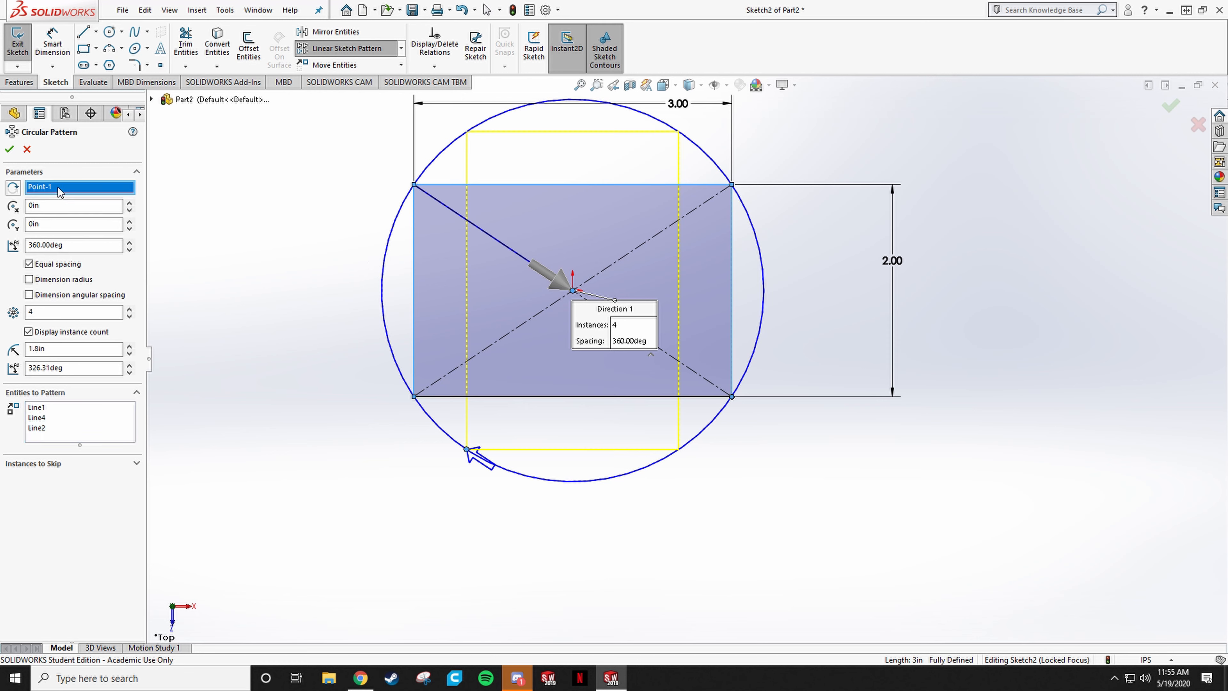
click(733, 397)
scroll(741, 365, up, 5)
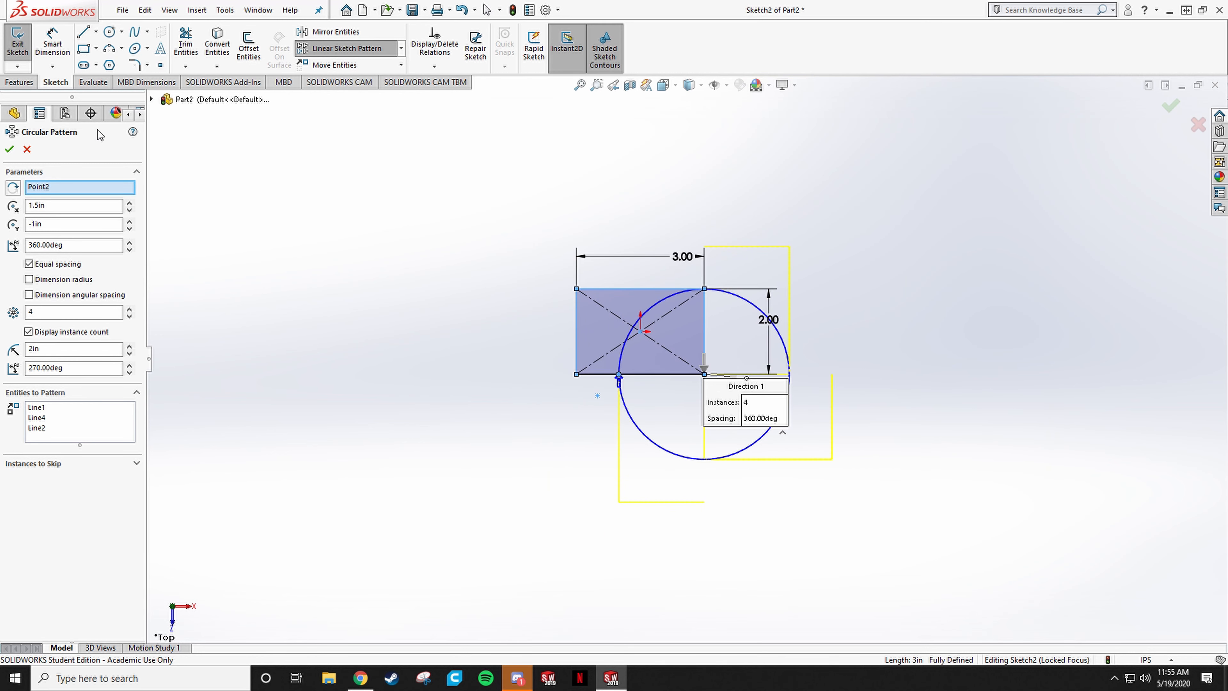
click(25, 152)
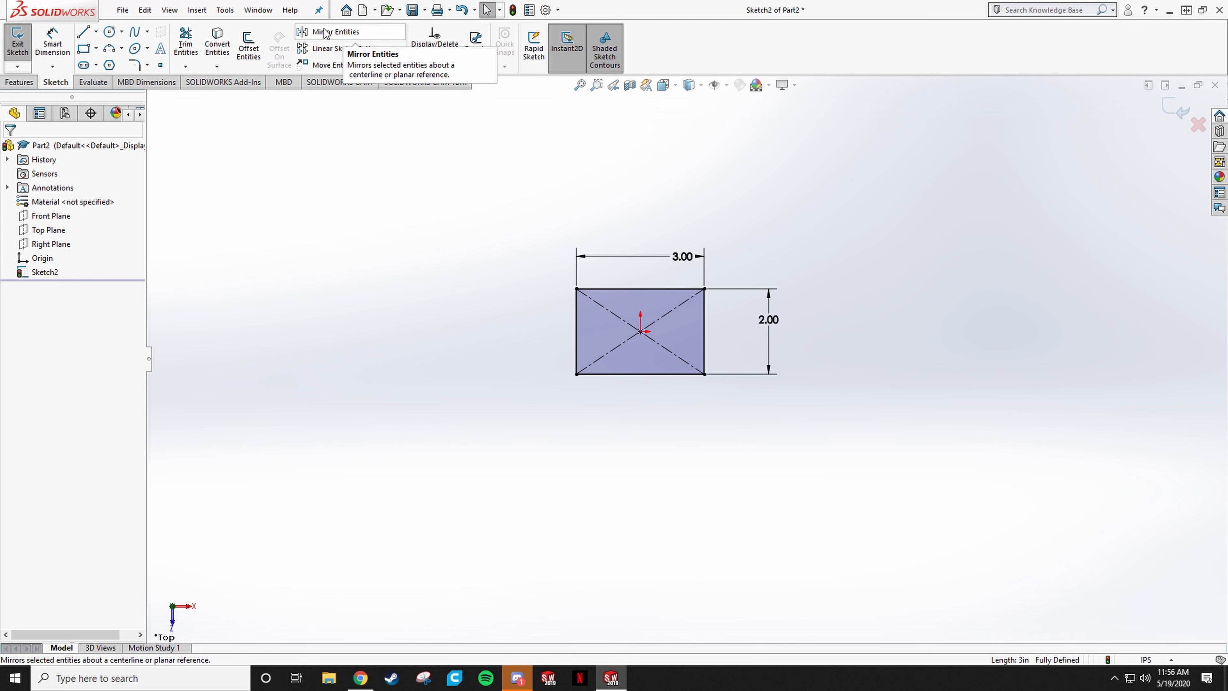
click(567, 46)
scroll(651, 368, down, 4)
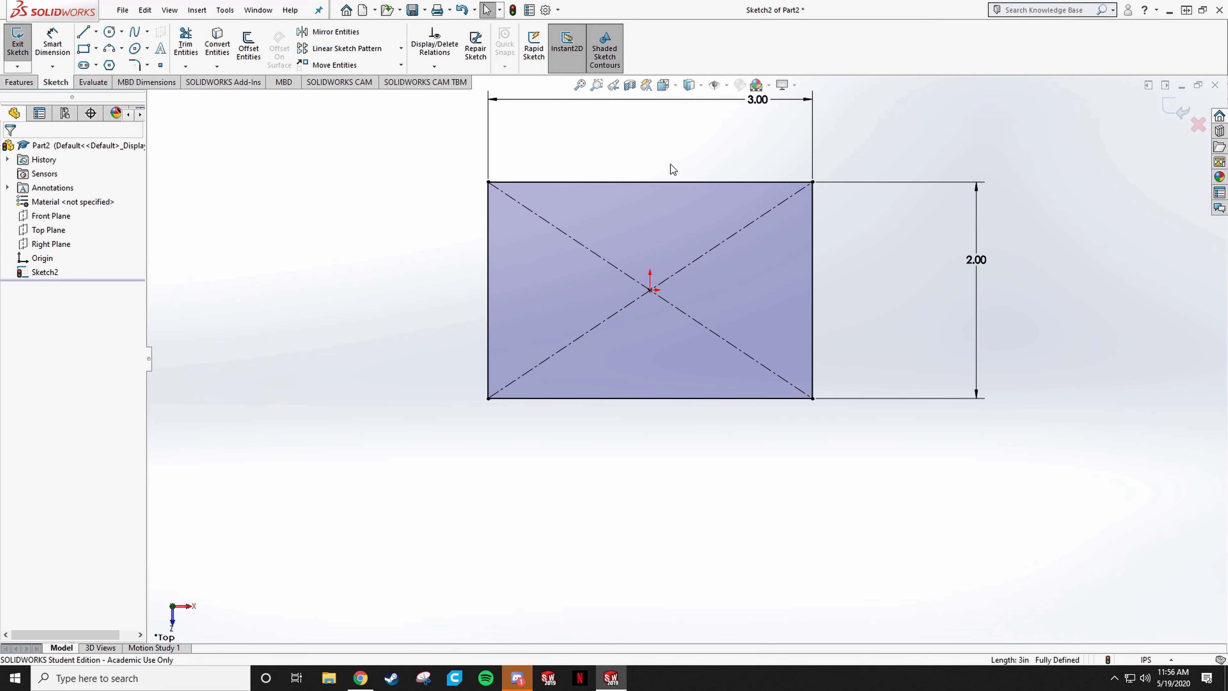
click(650, 184)
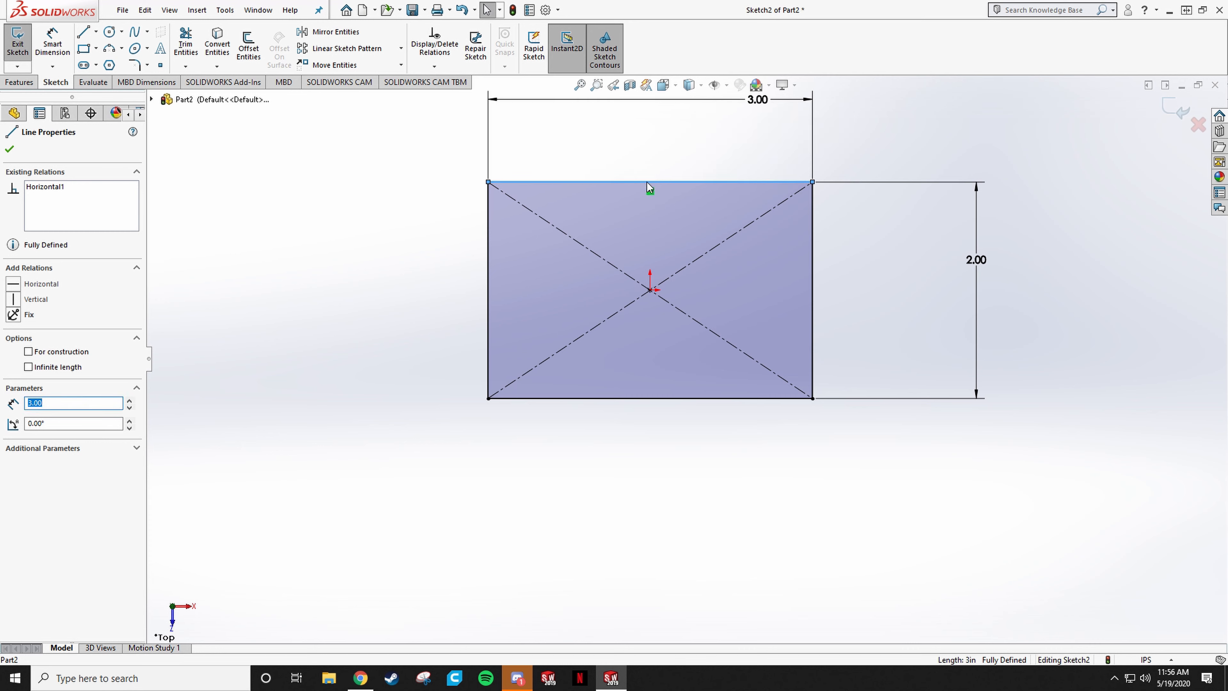
key(Escape)
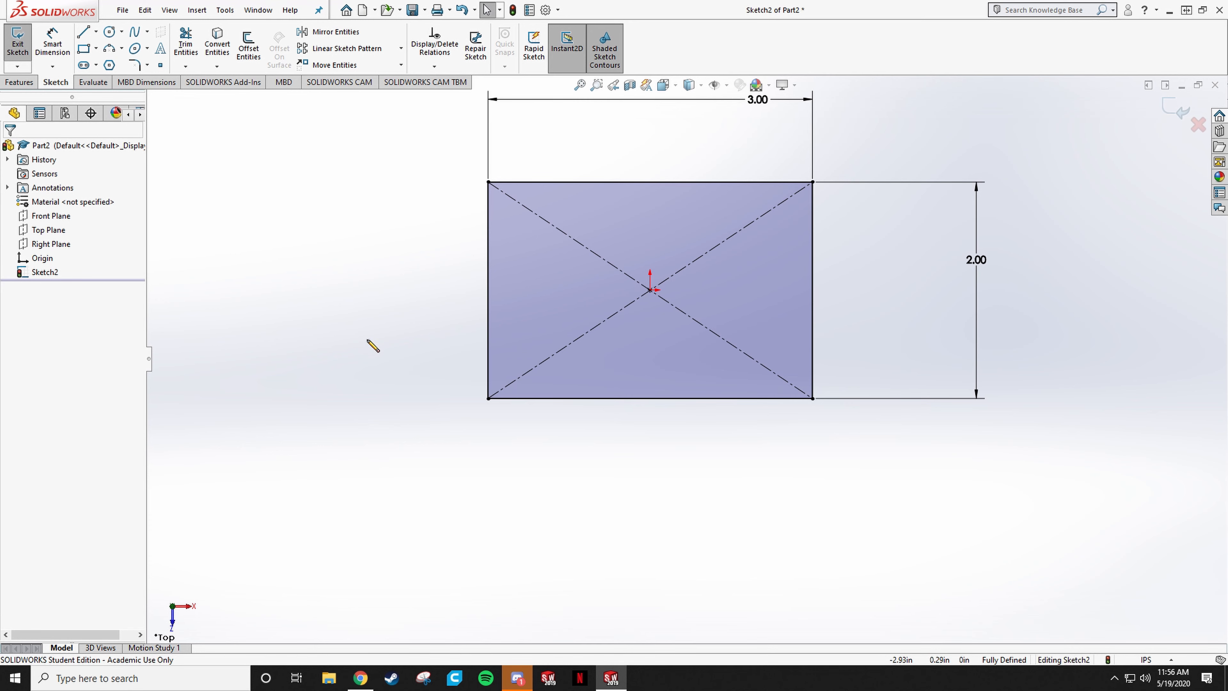
Sketch a second center rectangle, about 2.28 by 1.7 in, to the left of the dimensioned rectangle.
click(84, 48)
click(225, 234)
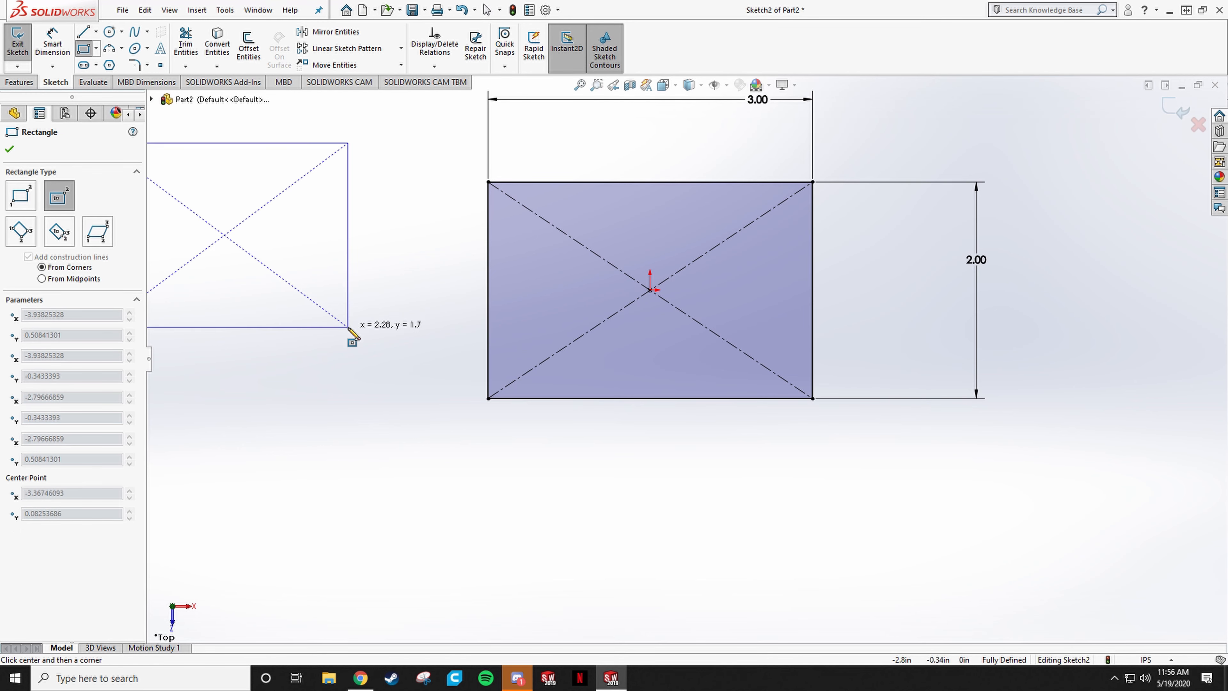
click(347, 328)
scroll(326, 302, up, 2)
scroll(623, 370, up, 2)
scroll(600, 377, down, 5)
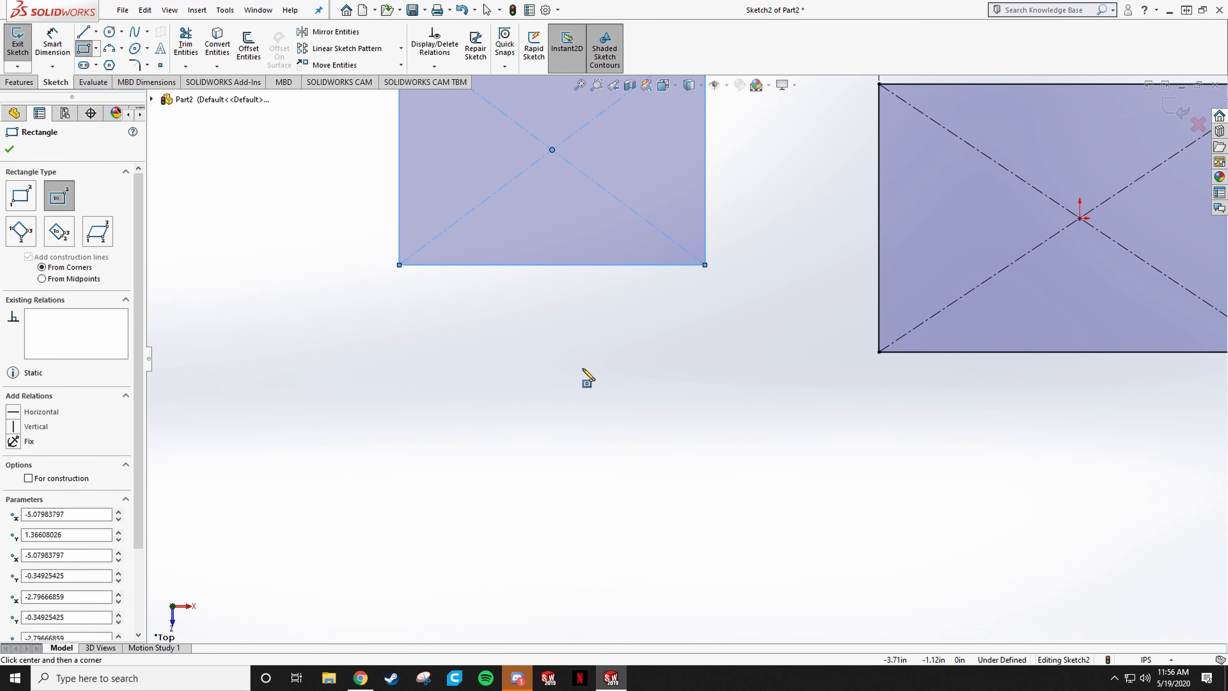
scroll(586, 376, up, 4)
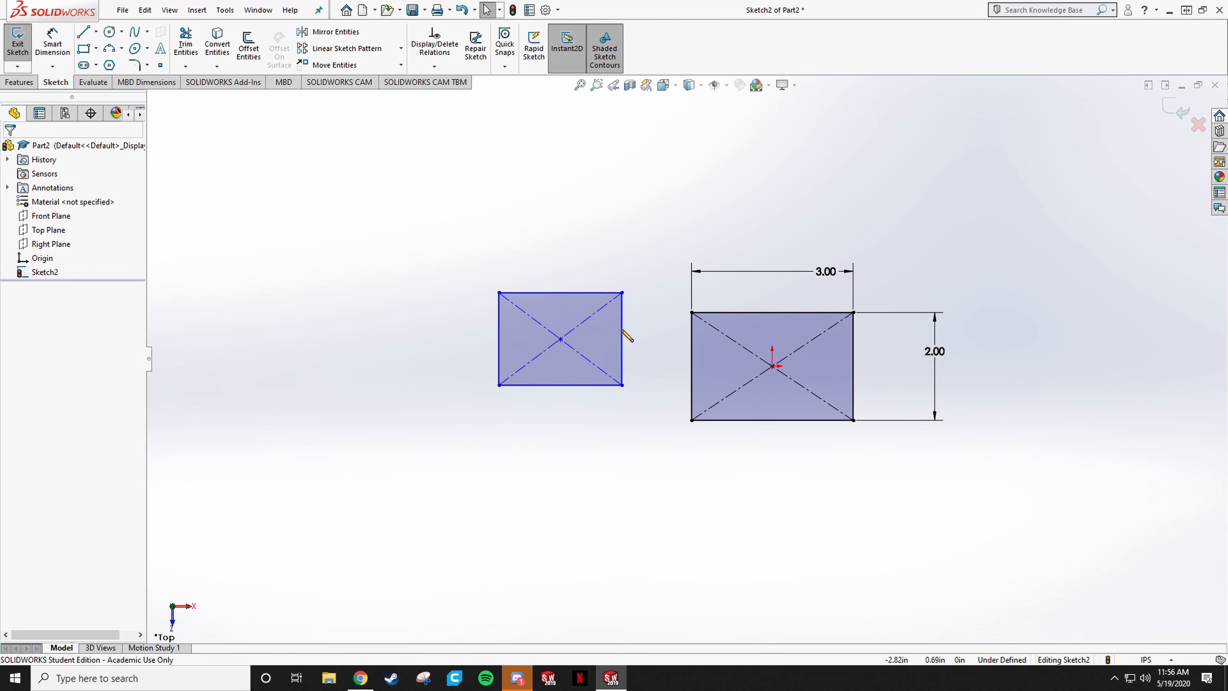
Move the second rectangle to the upper right of the dimensioned one, with its centre at about X 4.02, Y 2.16 in.
mouse_move(624, 336)
mouse_down()
mouse_move(616, 266)
mouse_move(619, 361)
mouse_move(671, 358)
mouse_move(555, 411)
mouse_move(987, 235)
mouse_move(989, 251)
mouse_up()
scroll(963, 417, up, 5)
scroll(774, 438, down, 7)
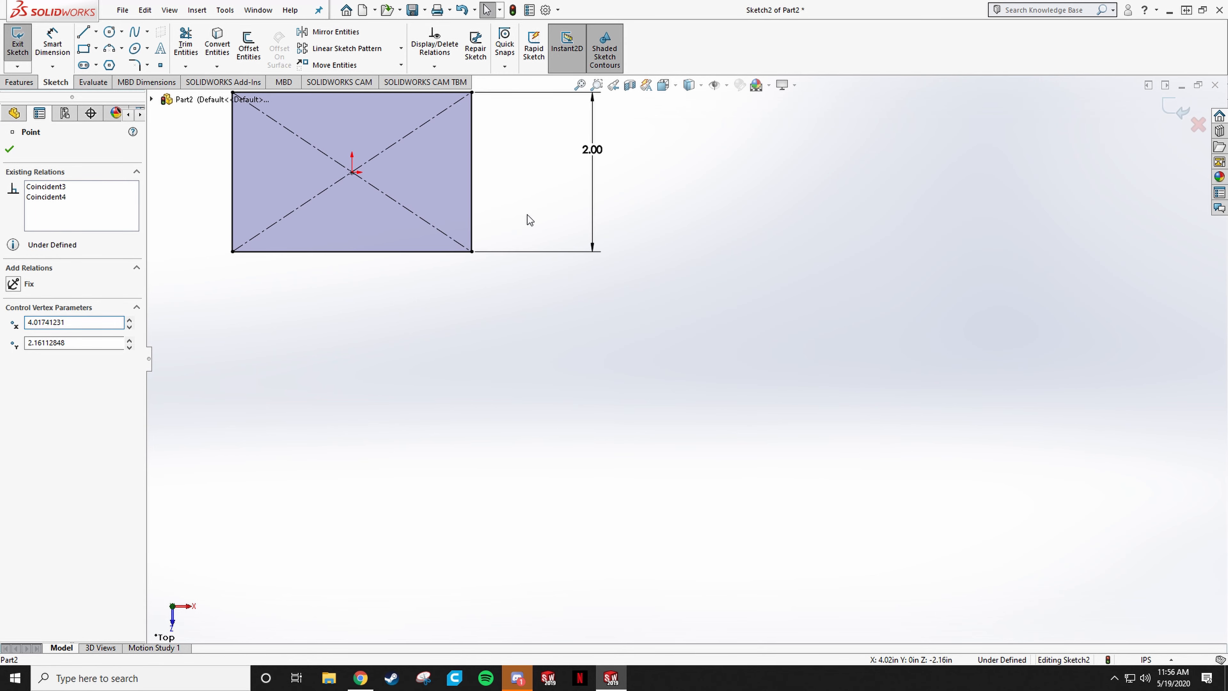
scroll(461, 196, up, 3)
ctrl+middle_drag(543, 247, 577, 298)
Try to move the fully defined rectangle by its edges and its centre point.
mouse_move(531, 256)
mouse_down()
mouse_move(517, 243)
mouse_move(532, 248)
mouse_up()
click(556, 247)
drag(618, 254, 579, 274)
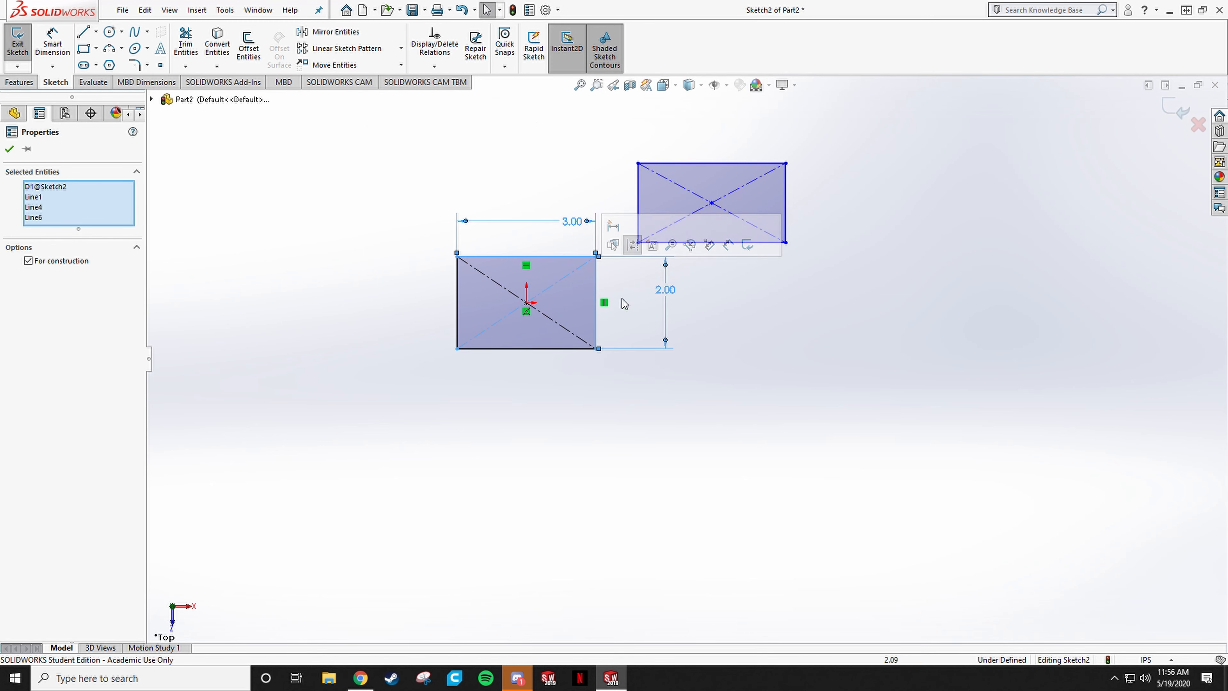
key(Escape)
click(538, 321)
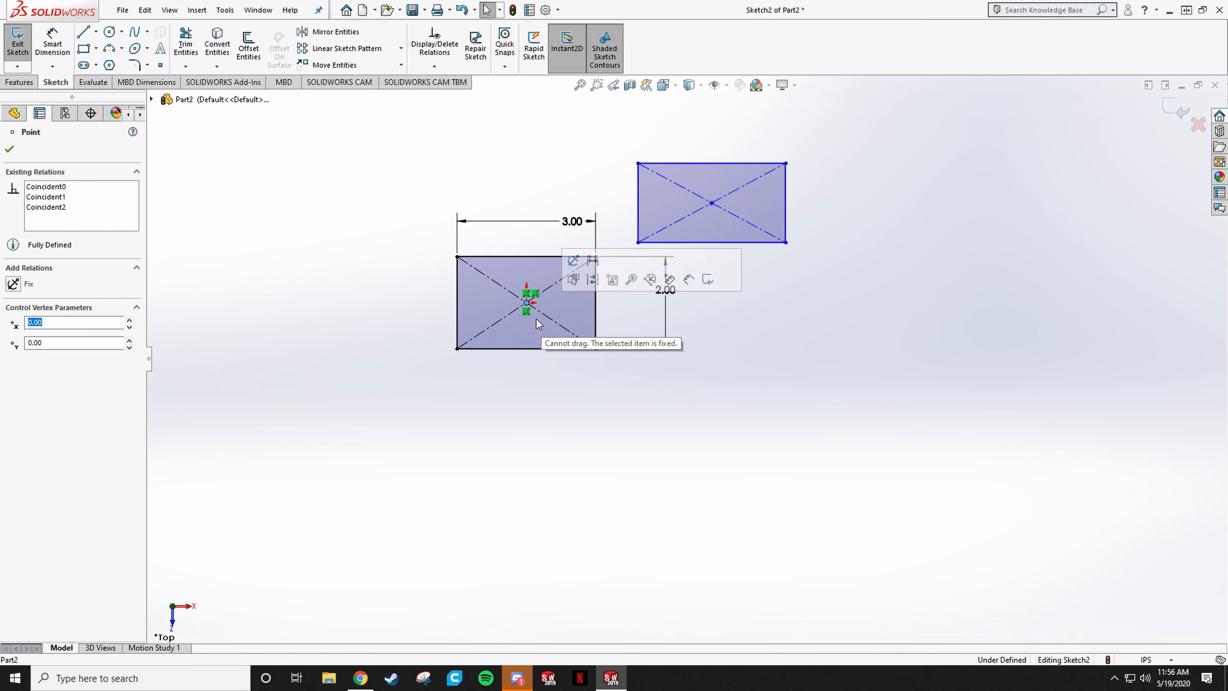
click(711, 324)
Snap the second rectangle's centre point onto the origin.
drag(711, 206, 527, 306)
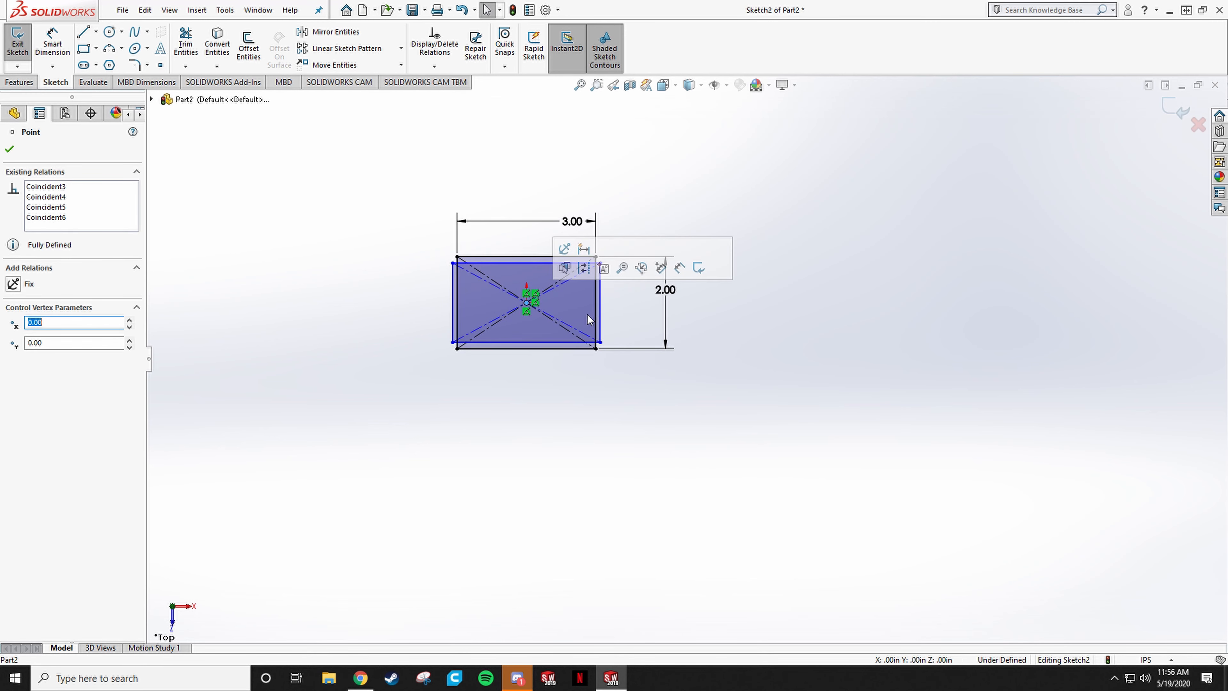
click(560, 375)
scroll(537, 310, down, 6)
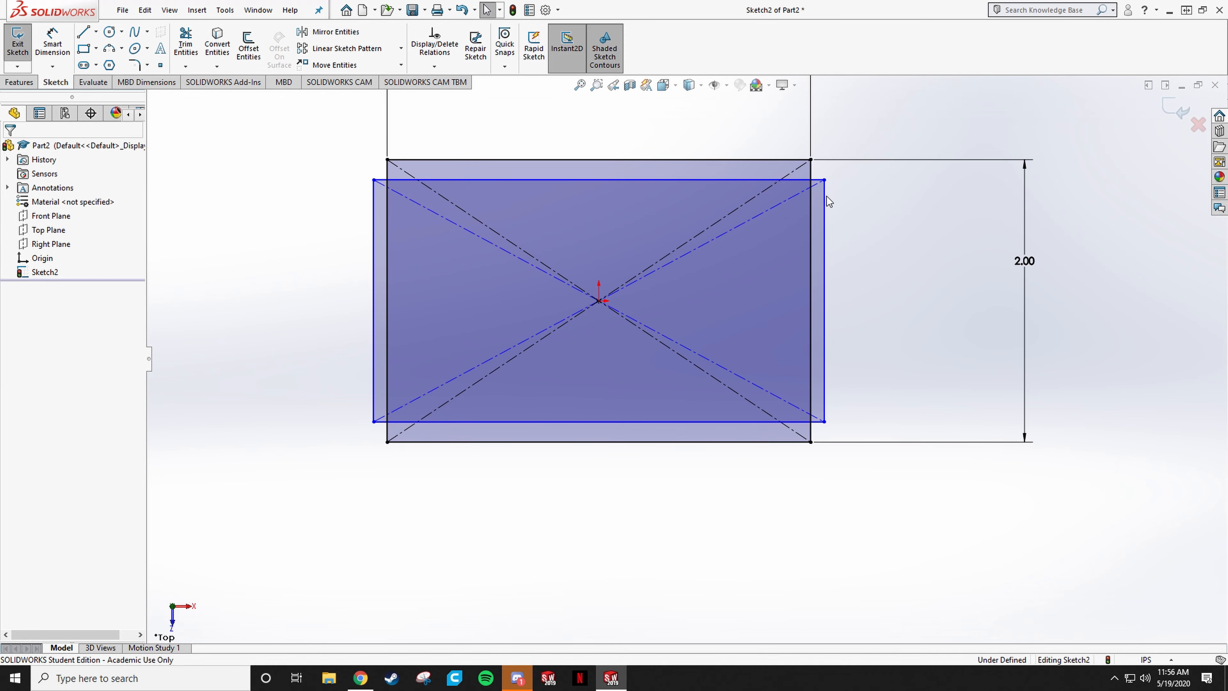
Stretch the second rectangle about the origin to about 4.66 in wide and taller than the dimensioned rectangle.
drag(825, 208, 919, 198)
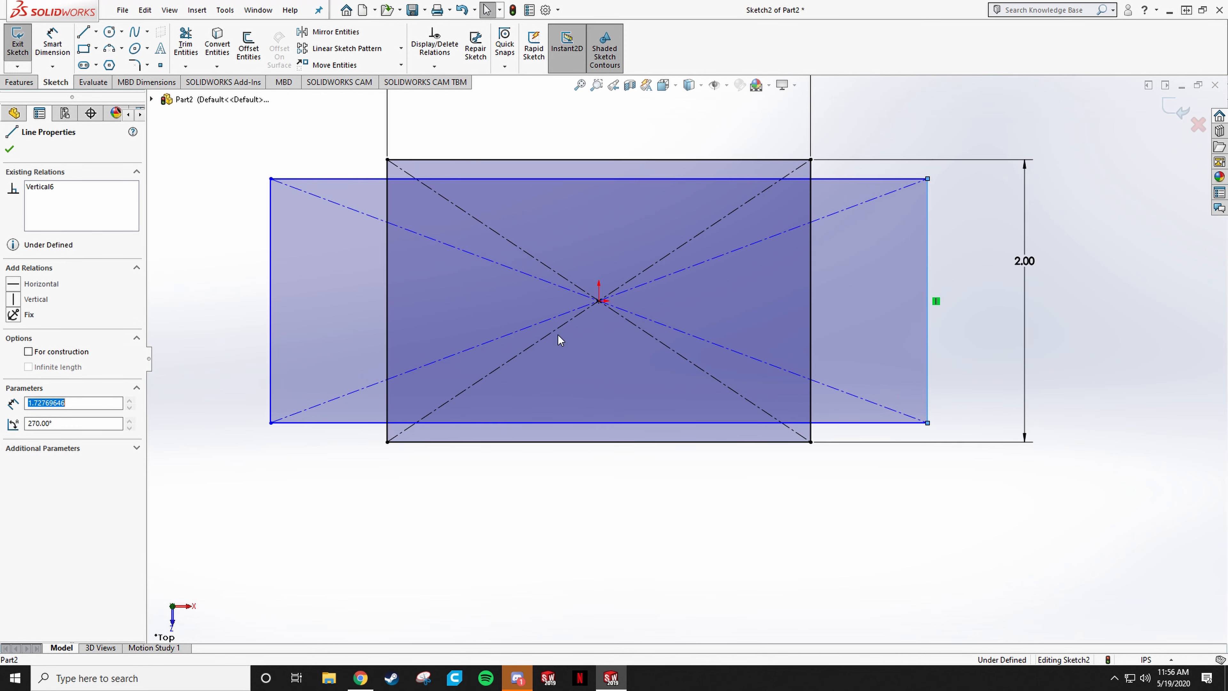
drag(599, 300, 606, 269)
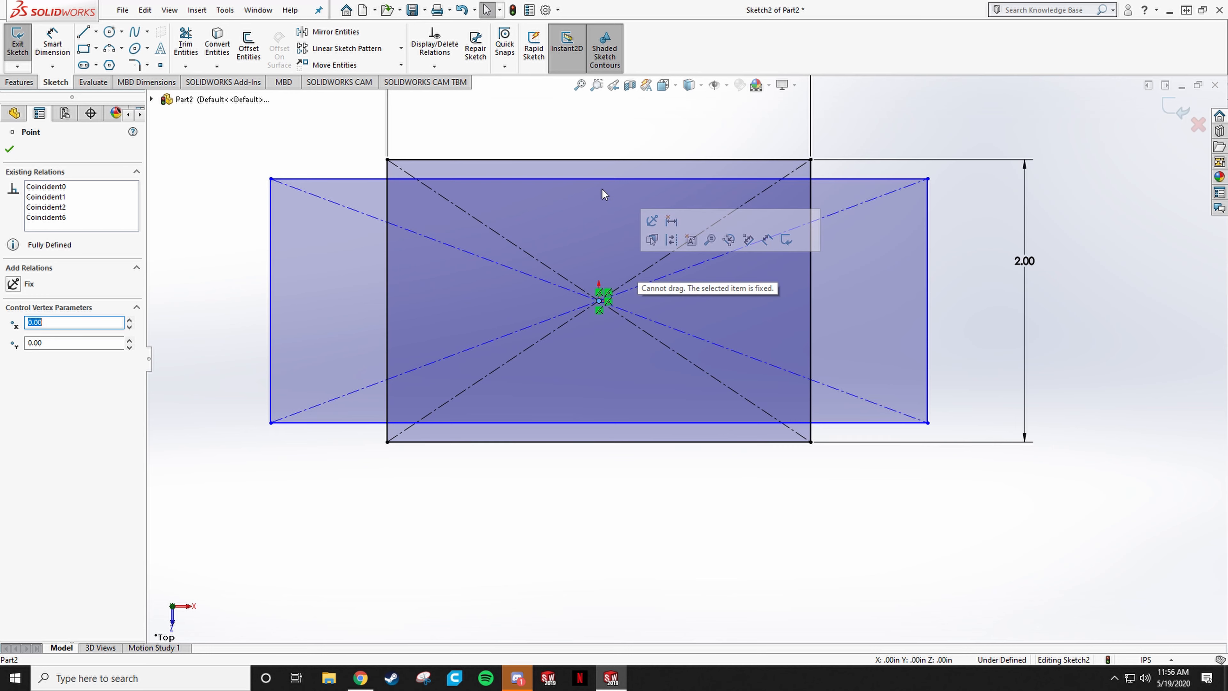
drag(601, 181, 607, 108)
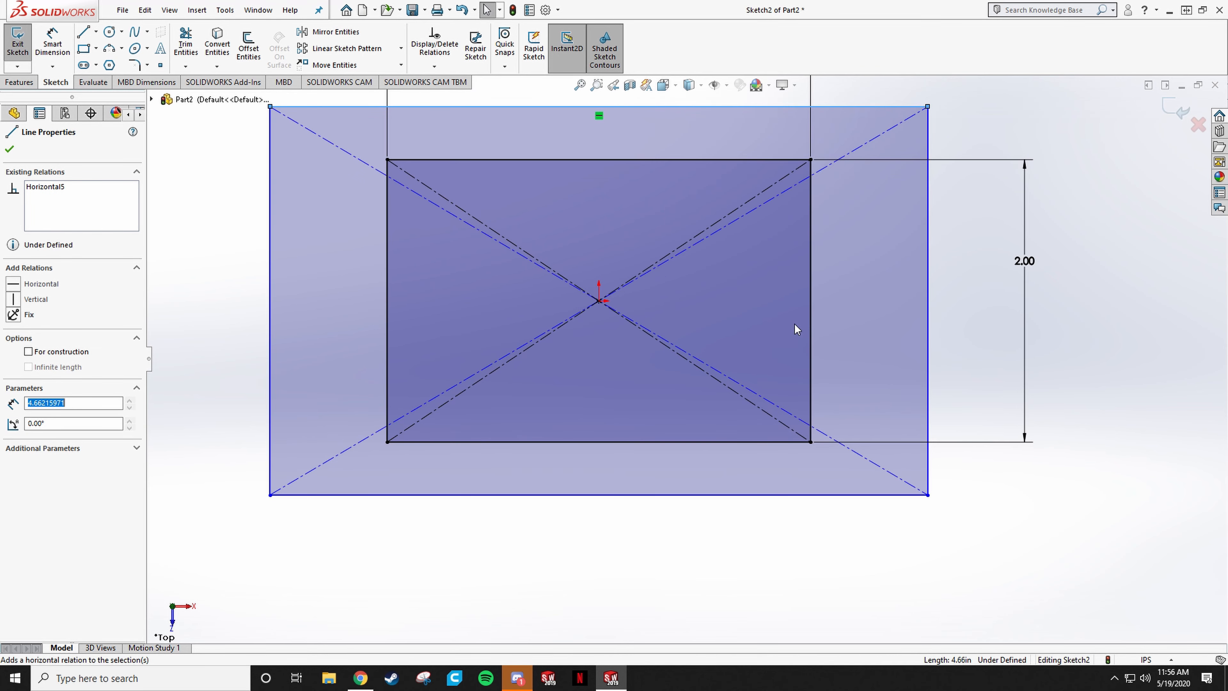
scroll(987, 329, up, 3)
ctrl+middle_drag(974, 325, 777, 355)
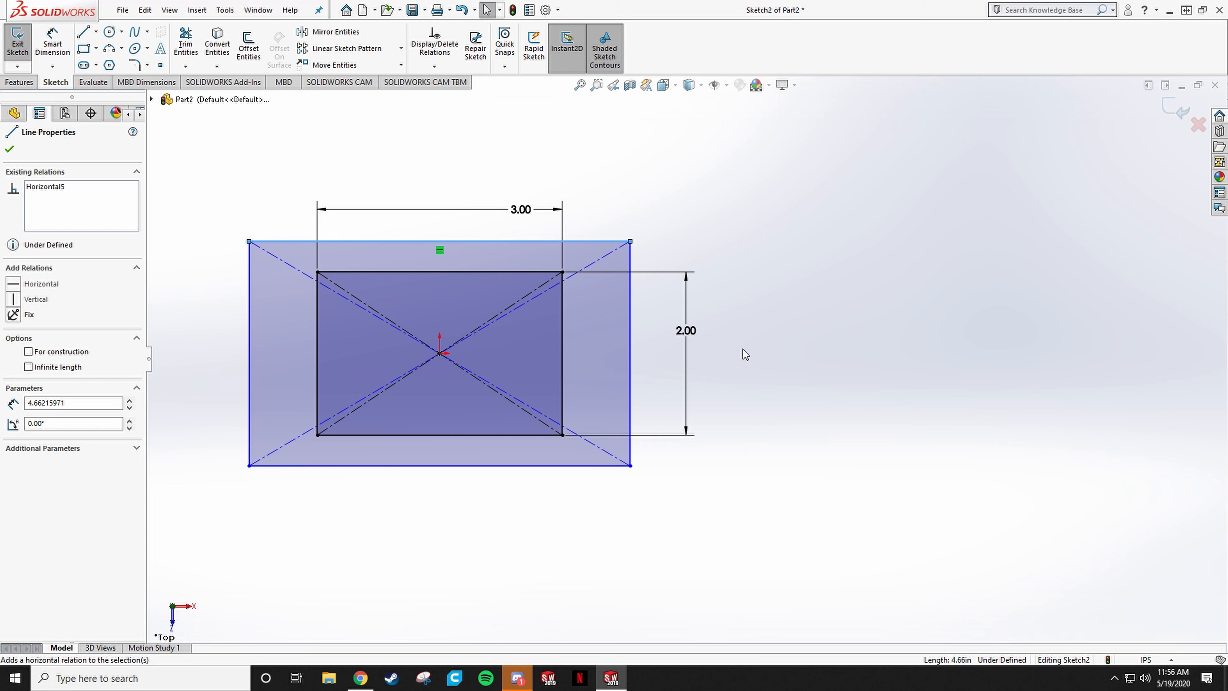
Undo the second rectangle's resizing and the attachment of its centre to the origin.
key(ctrl+z)
key(ctrl+z)
key(ctrl+z)
key(ctrl+z)
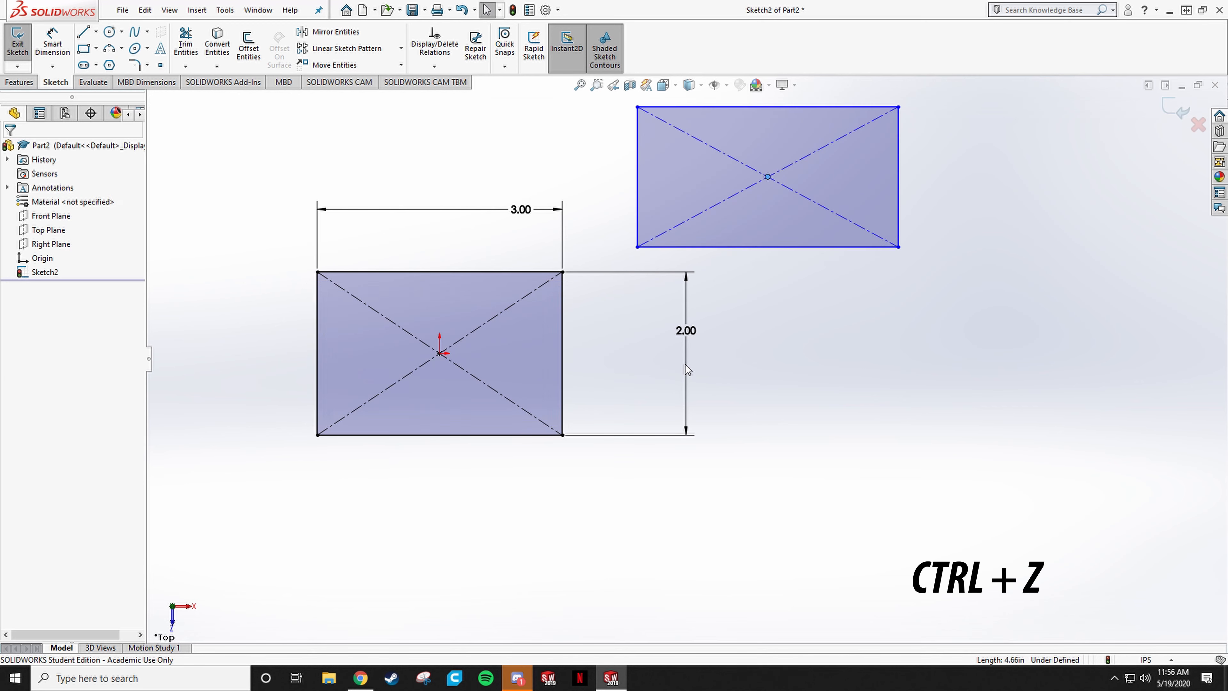
Try attaching the second rectangle's centre to the dimensioned rectangle's upper-right corner and resizing it from its upper edge.
click(768, 177)
drag(769, 179, 562, 274)
click(641, 197)
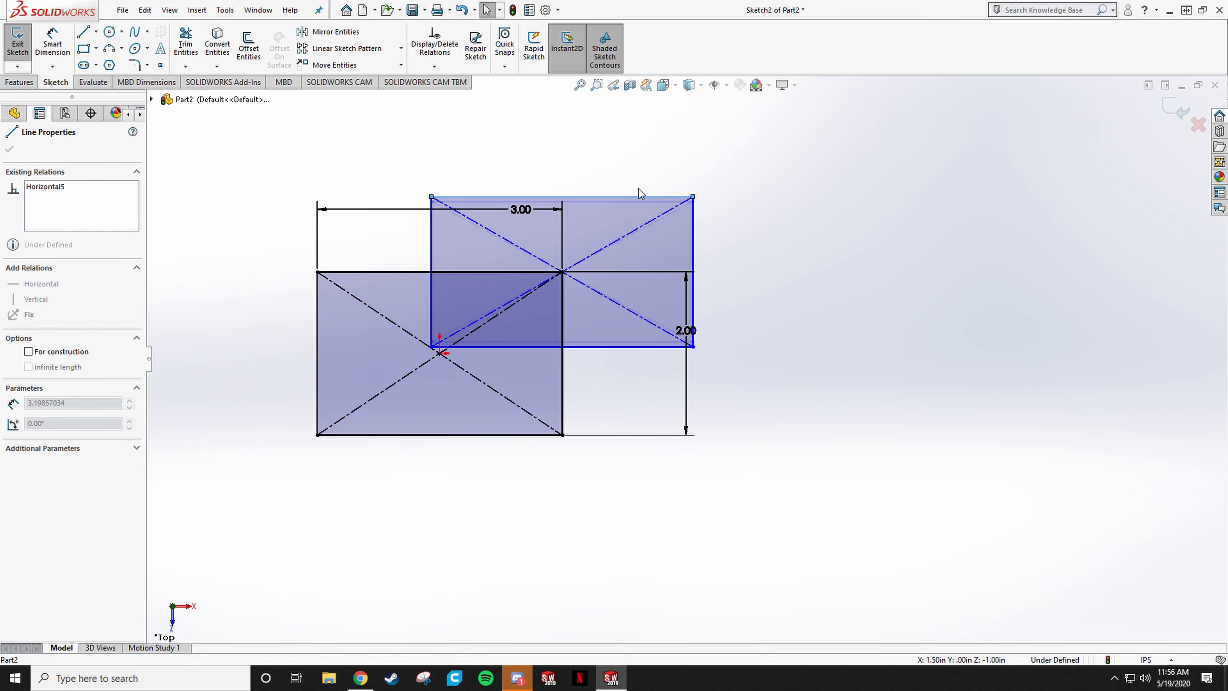
drag(641, 196, 764, 207)
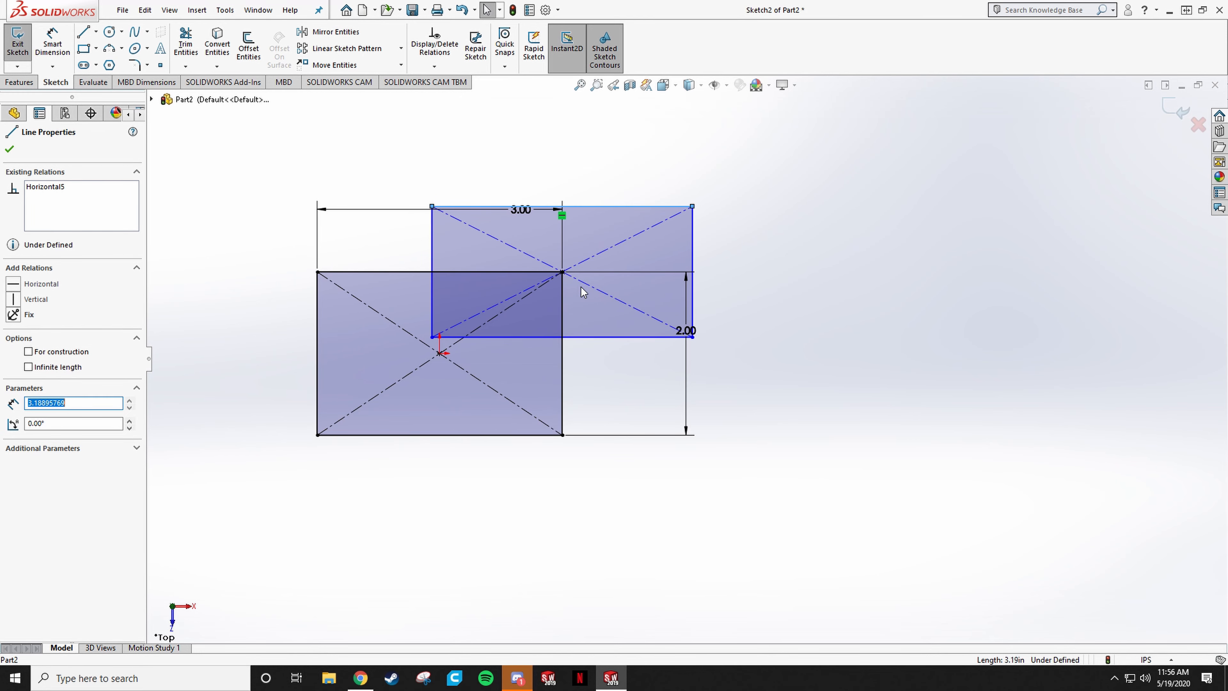
click(562, 272)
click(562, 272)
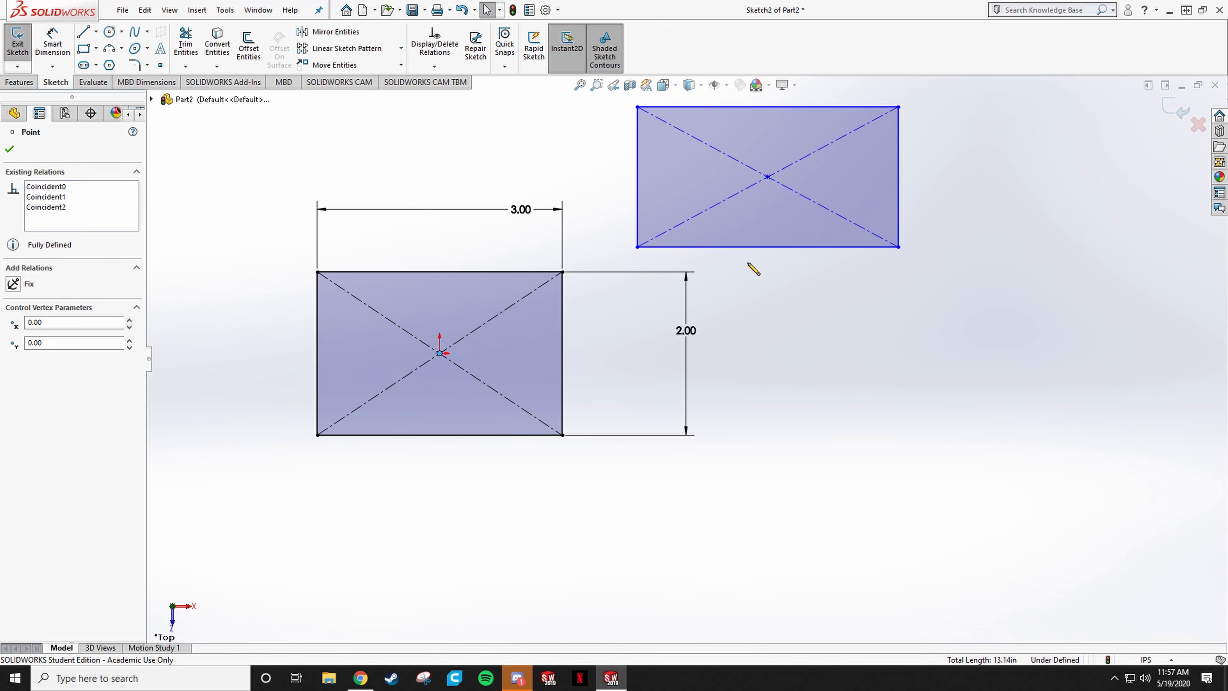
Try snapping the second rectangle's centre to the midpoint of the dimensioned rectangle's right edge, and undo it.
mouse_move(768, 177)
mouse_down()
mouse_move(865, 231)
mouse_move(548, 414)
mouse_move(581, 442)
mouse_move(479, 390)
mouse_move(503, 397)
mouse_move(457, 352)
mouse_move(436, 356)
mouse_move(562, 353)
mouse_up()
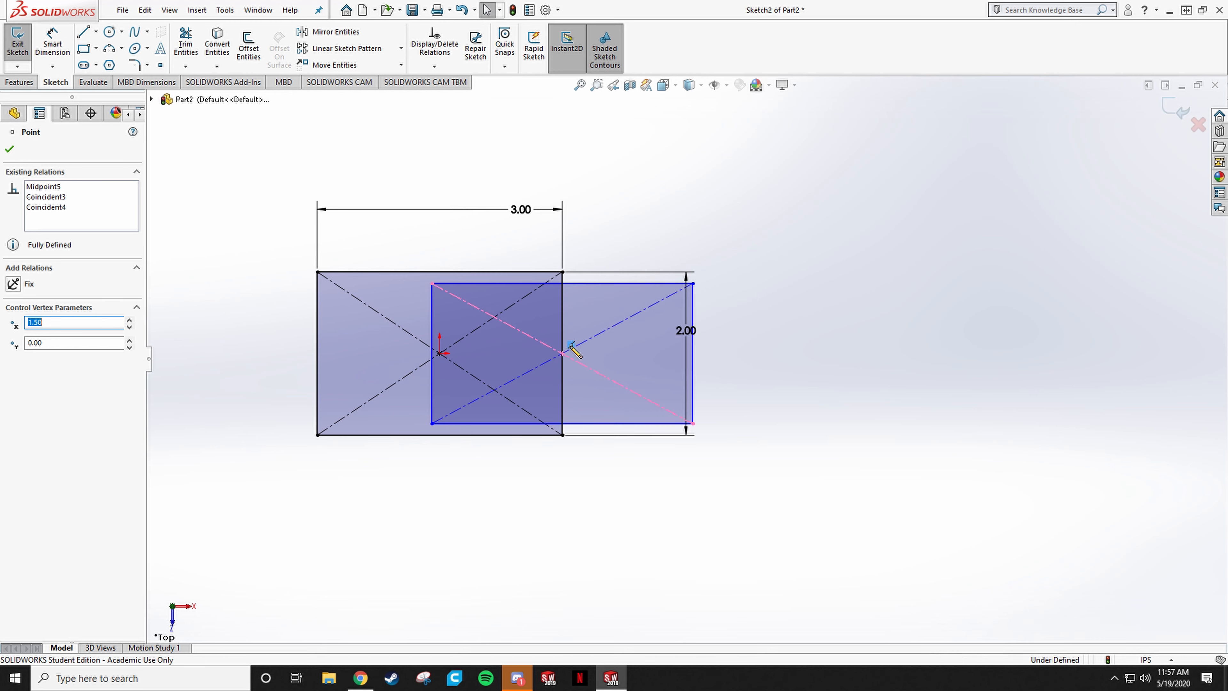
key(ctrl+z)
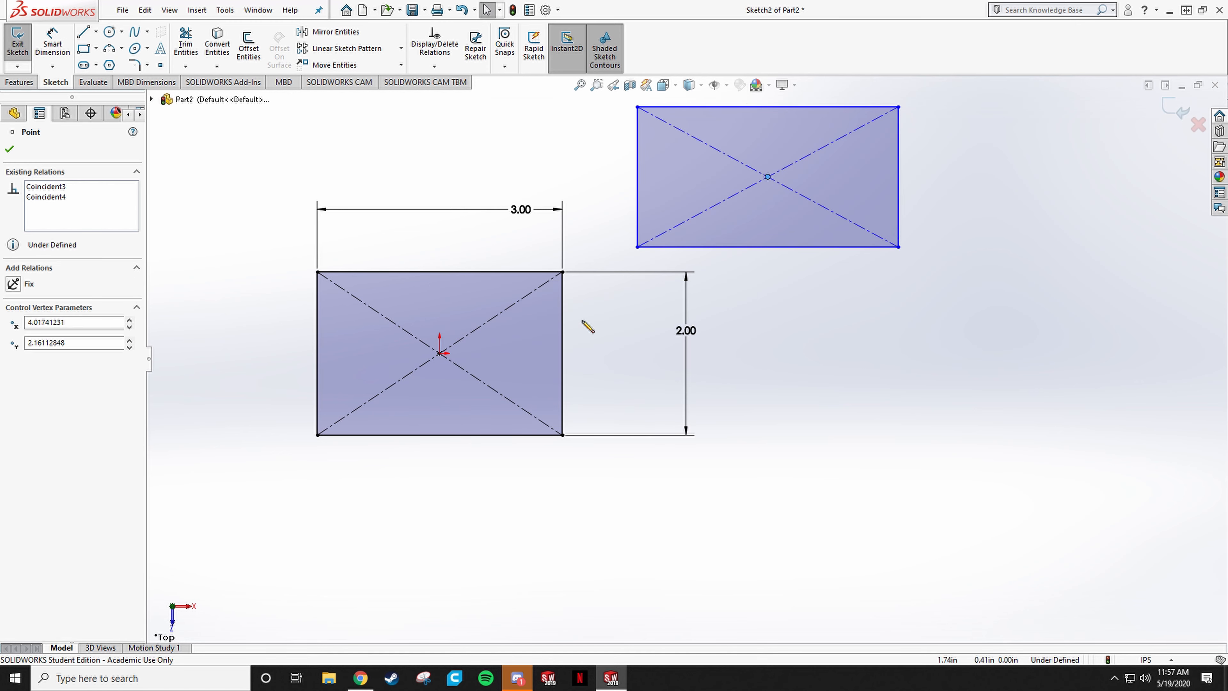
click(894, 367)
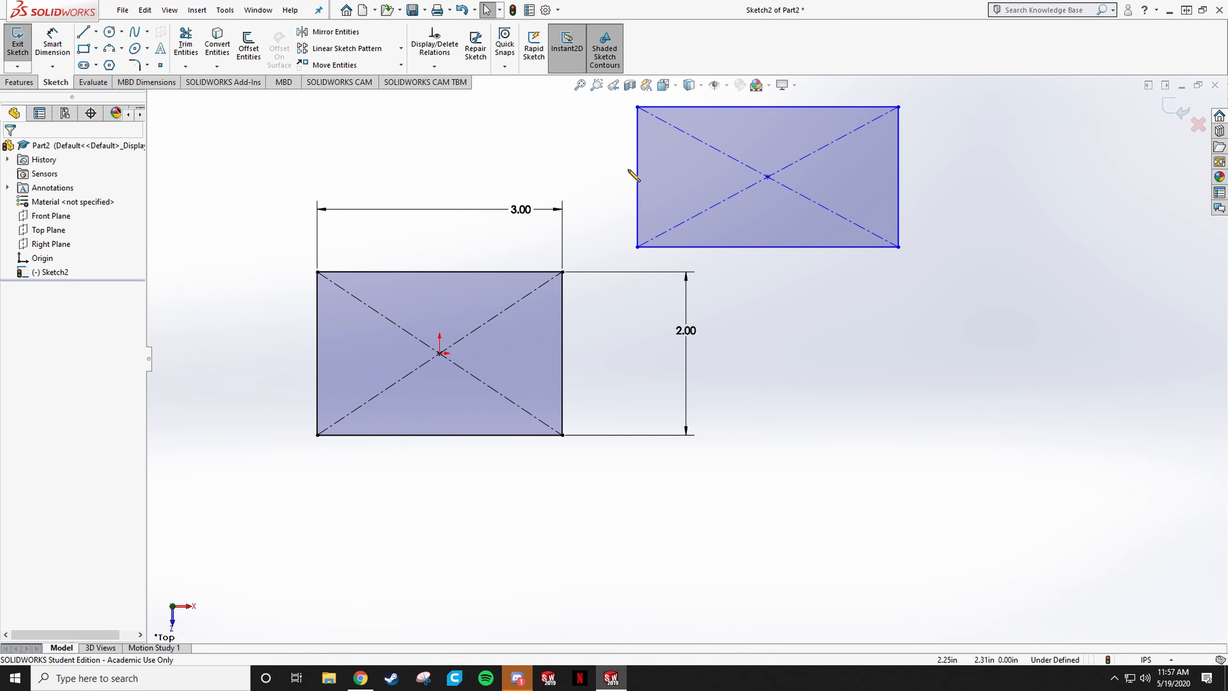
Add an Equal relation between the second rectangle's left edge and the dimensioned rectangle's right edge.
click(638, 178)
ctrl+click(564, 333)
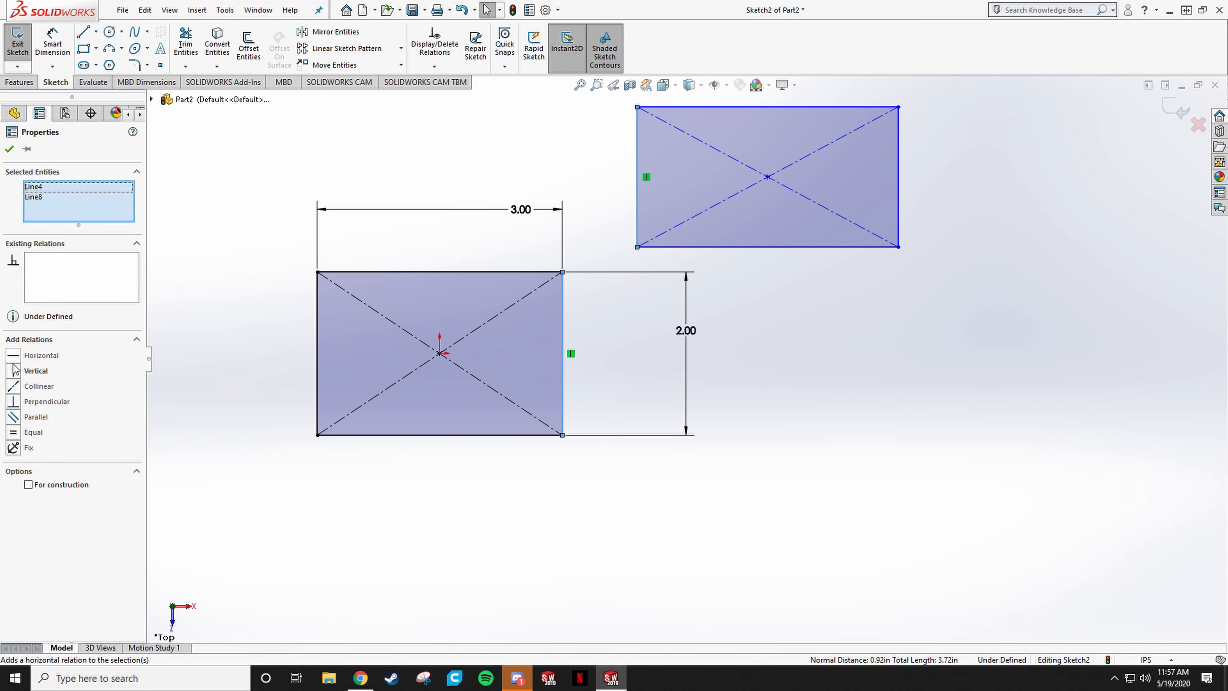
click(14, 432)
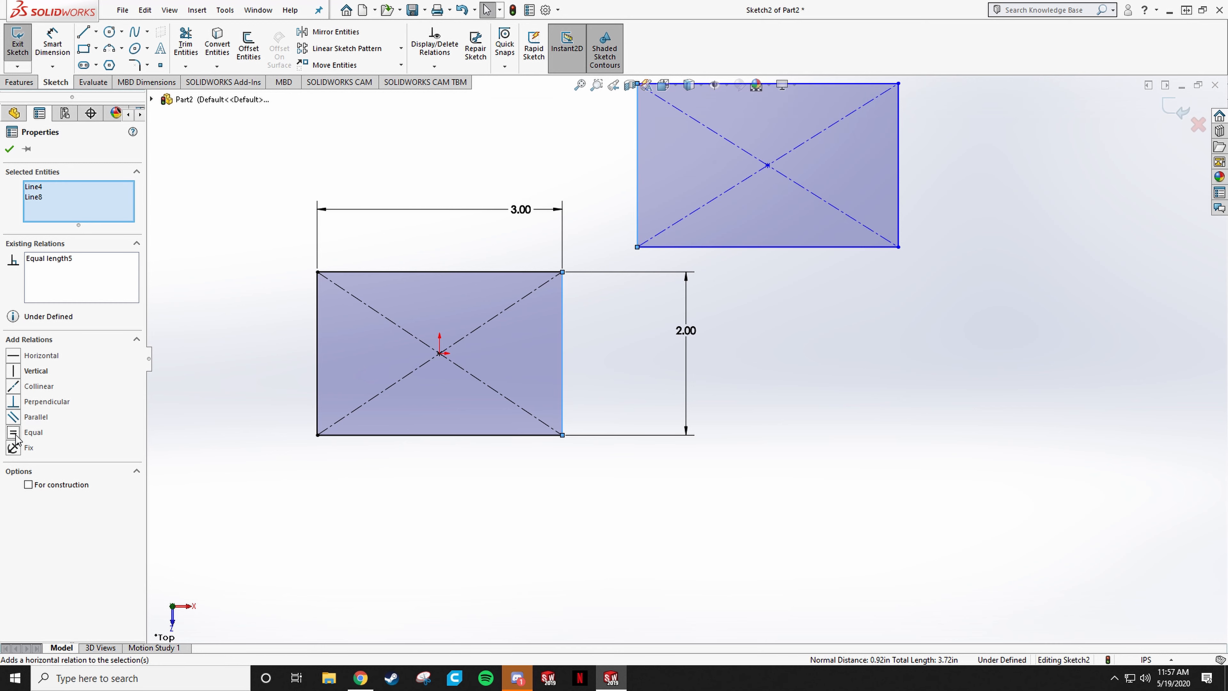
Try an Equal relation on both rectangles' horizontal edges with the two vertical edges still selected, and undo it.
click(723, 248)
ctrl+click(447, 273)
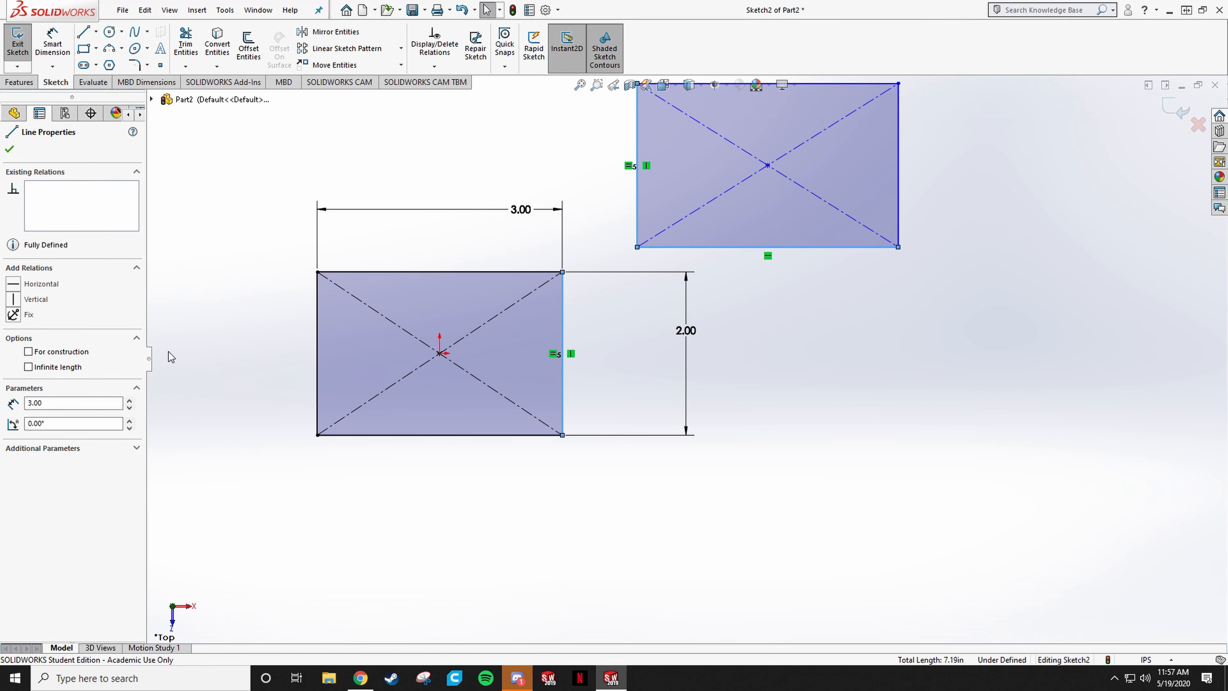
click(14, 421)
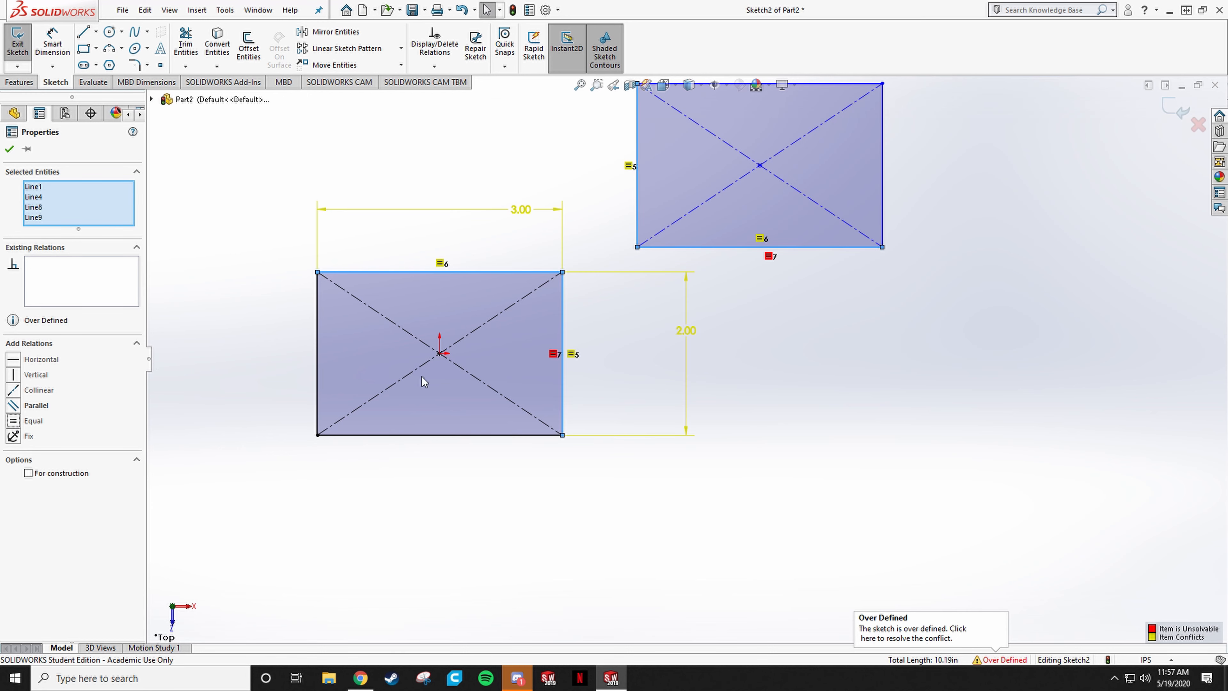
key(ctrl+z)
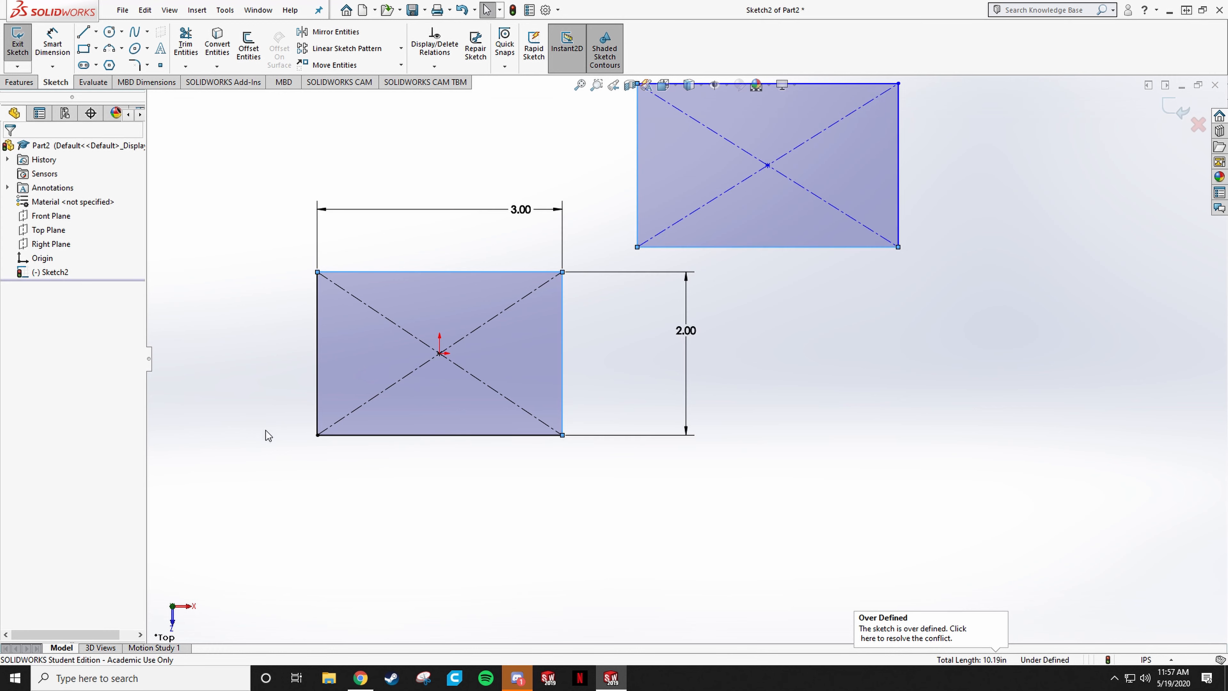
click(793, 283)
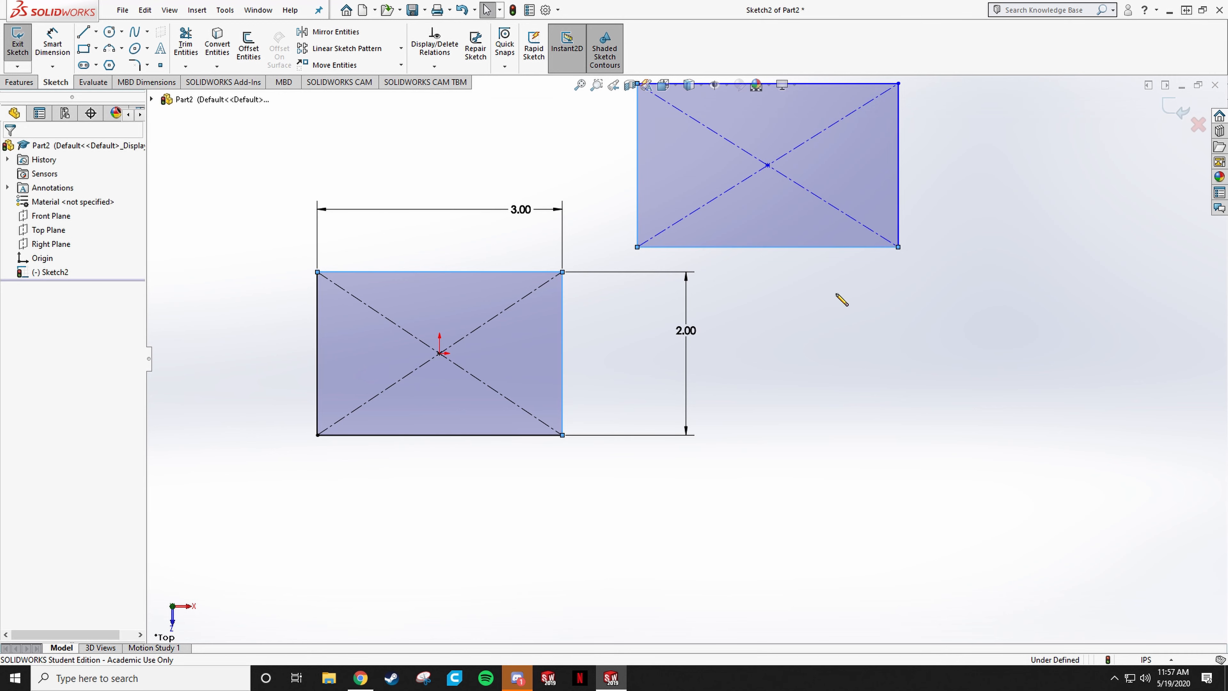
Add an Equal relation between only the second rectangle's lower edge and the dimensioned rectangle's upper edge.
click(785, 247)
ctrl+click(428, 273)
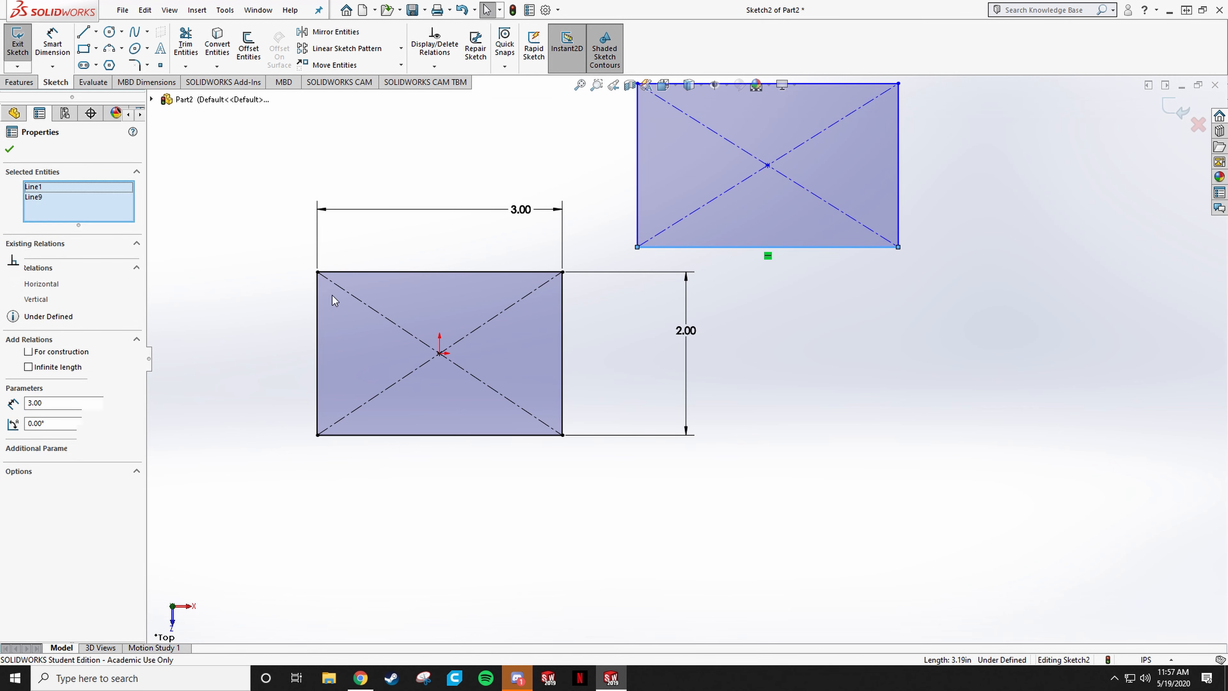
click(34, 433)
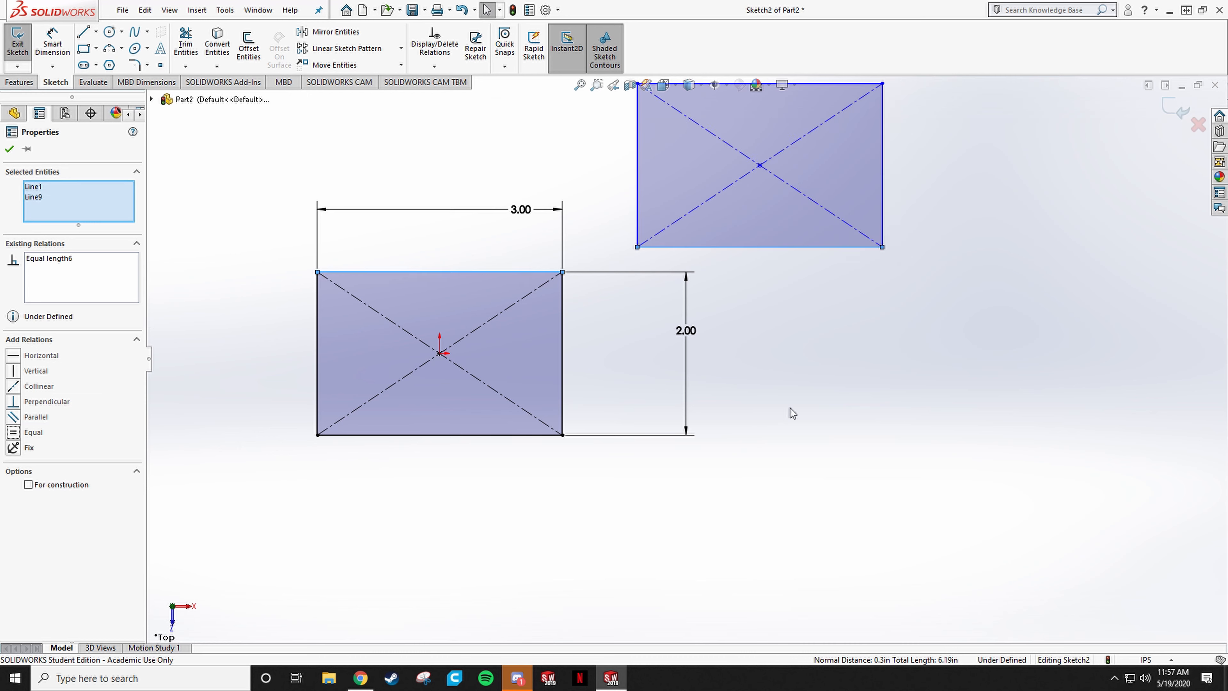
click(820, 402)
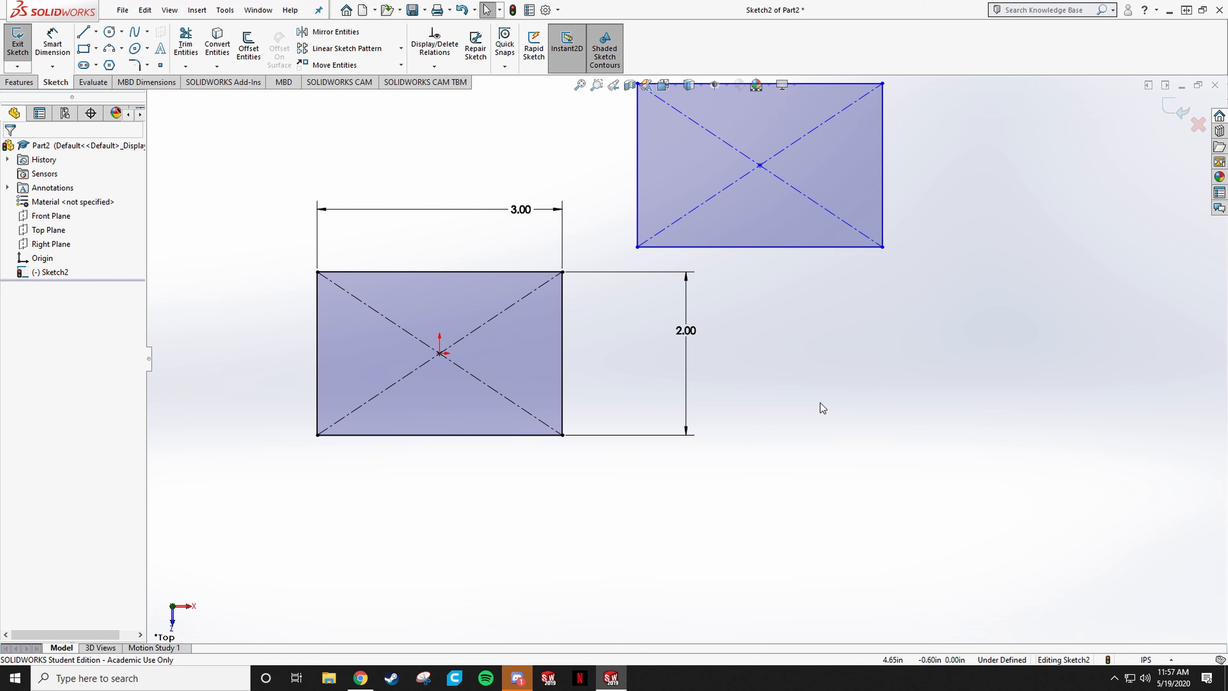
Make the second rectangle's left edge parallel and collinear with the dimensioned rectangle's right edge.
scroll(742, 293, up, 4)
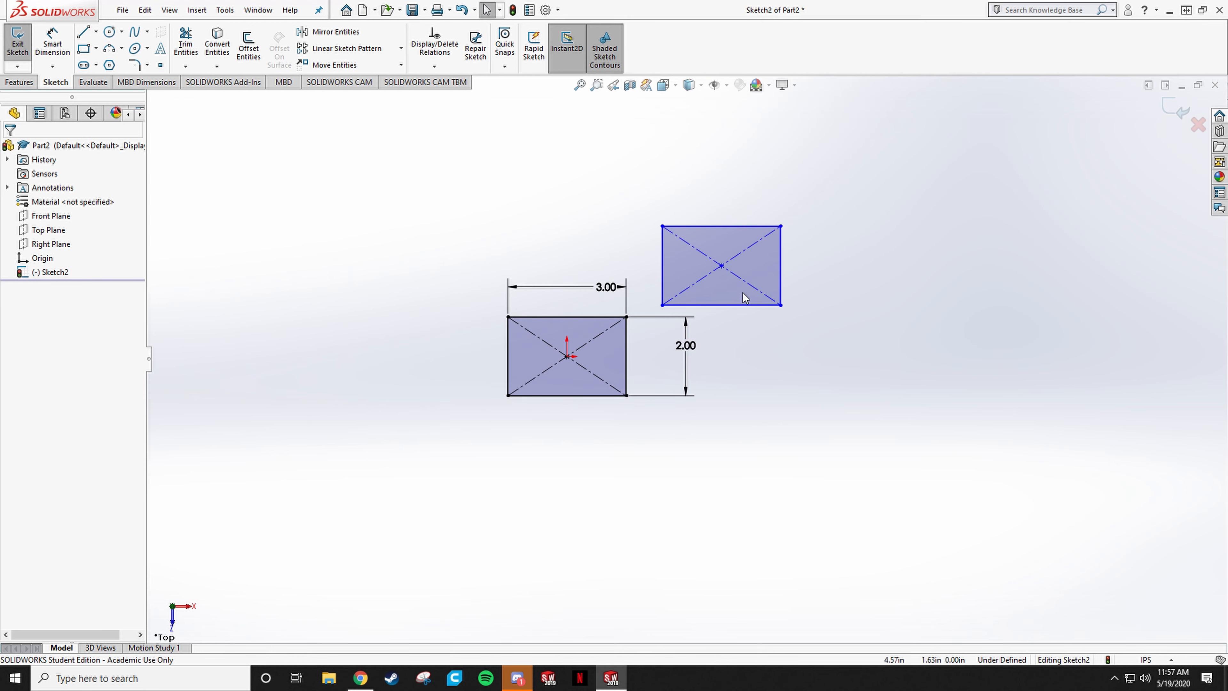
scroll(683, 269, down, 4)
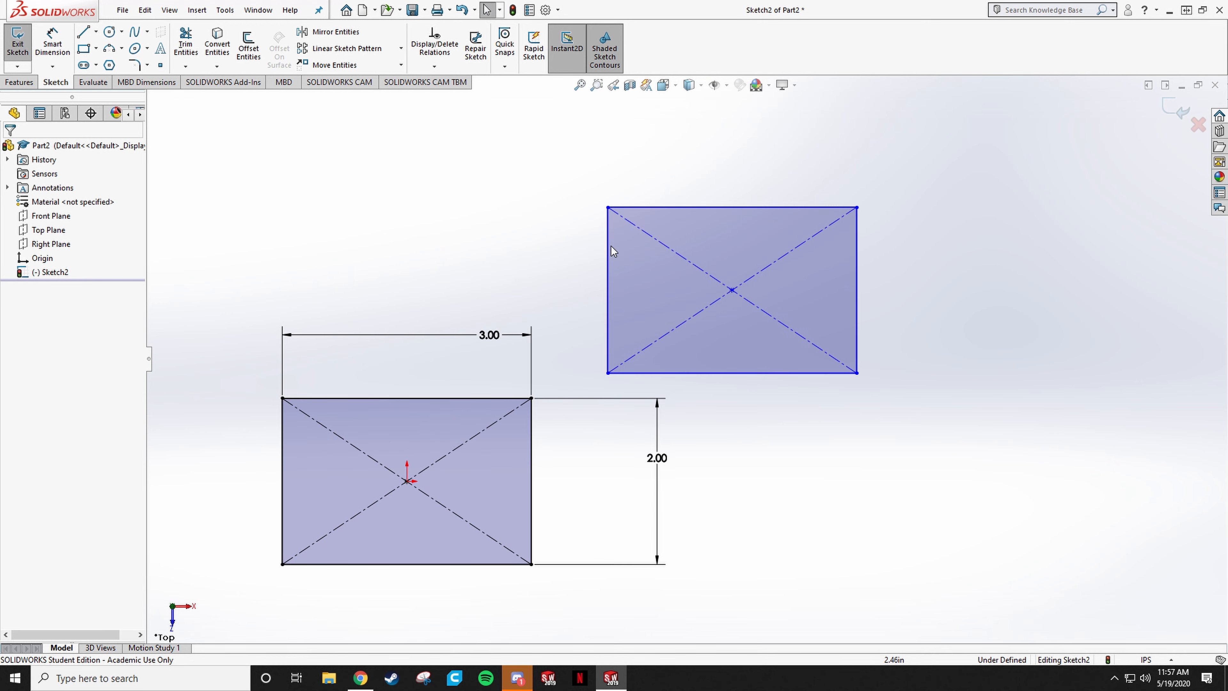
click(608, 300)
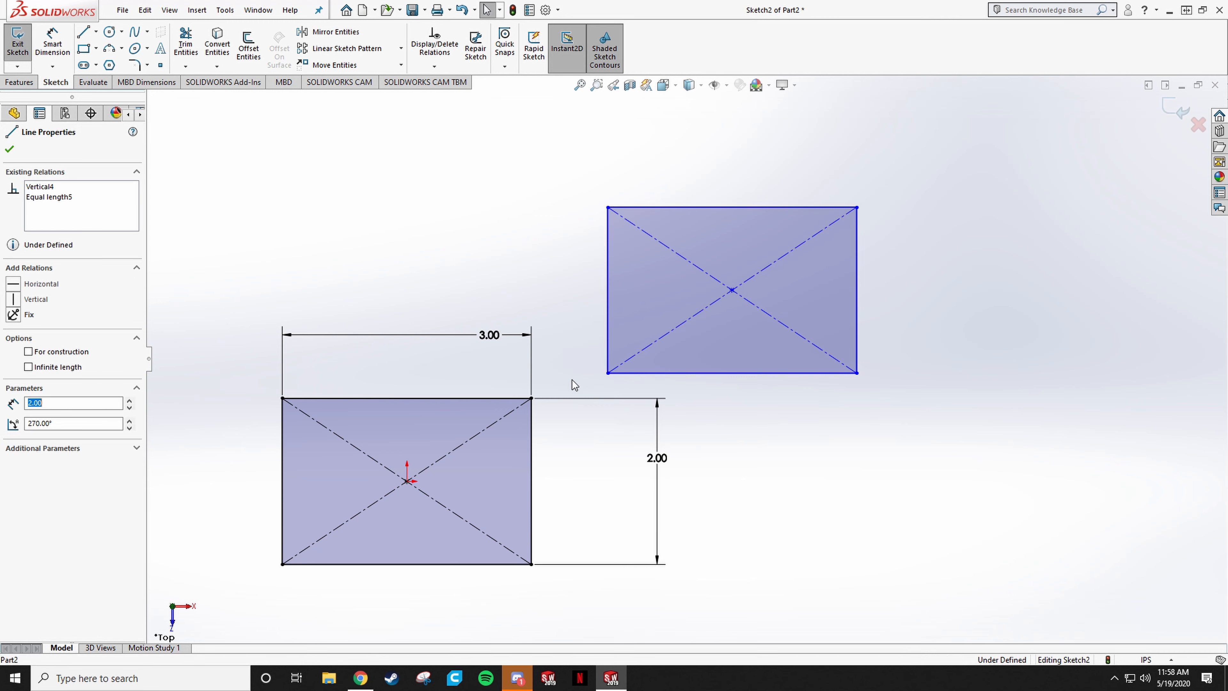
ctrl+click(530, 433)
click(15, 414)
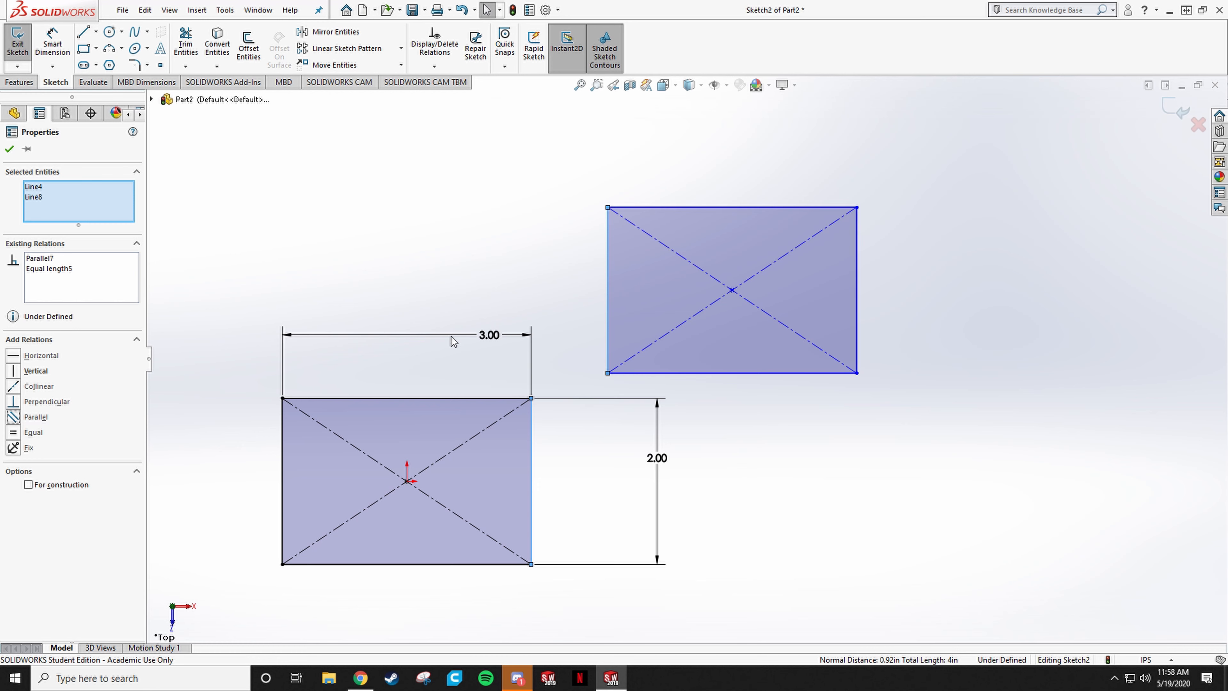
click(15, 386)
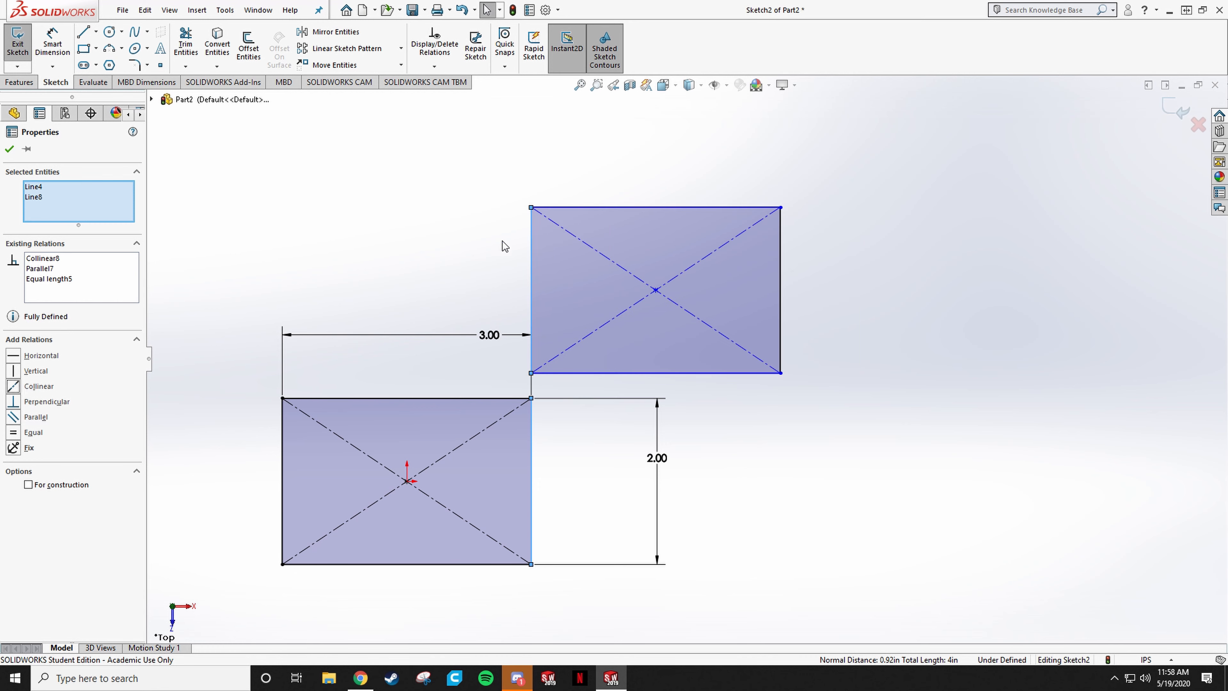
click(718, 307)
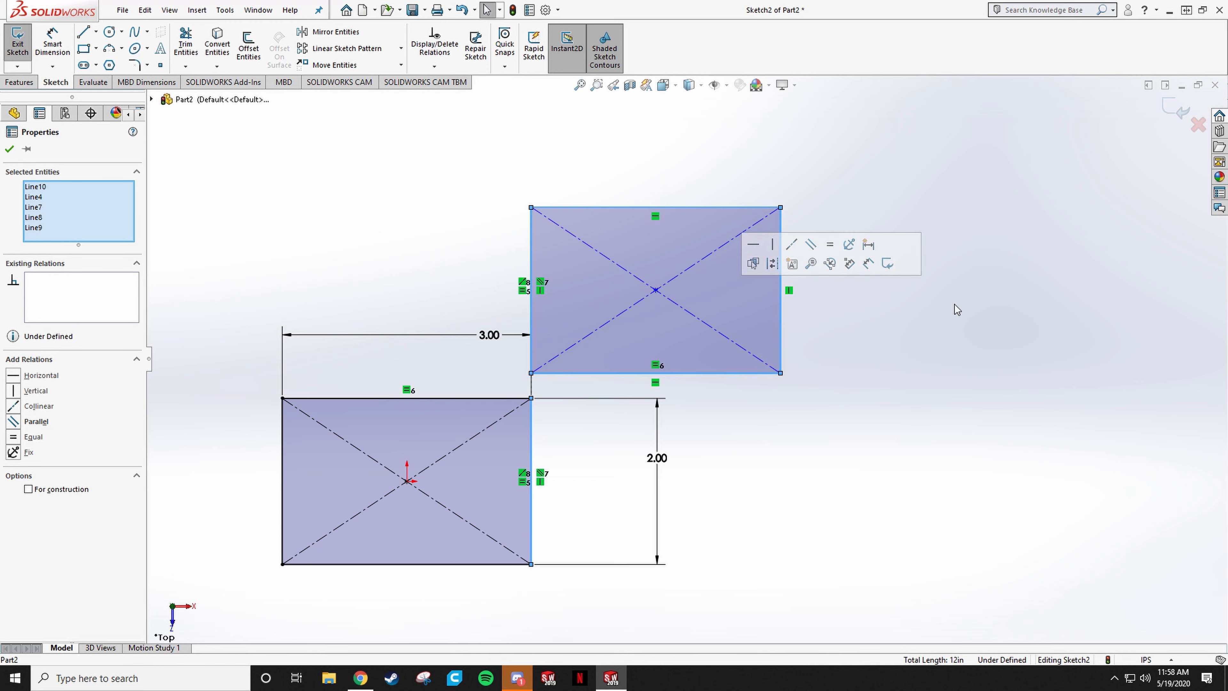
click(957, 307)
Move the second rectangle down alongside the dimensioned one, placing its centre at X 3.00, Y 0.00 in.
drag(656, 290, 656, 481)
scroll(695, 402, up, 4)
ctrl+middle_drag(696, 402, 701, 253)
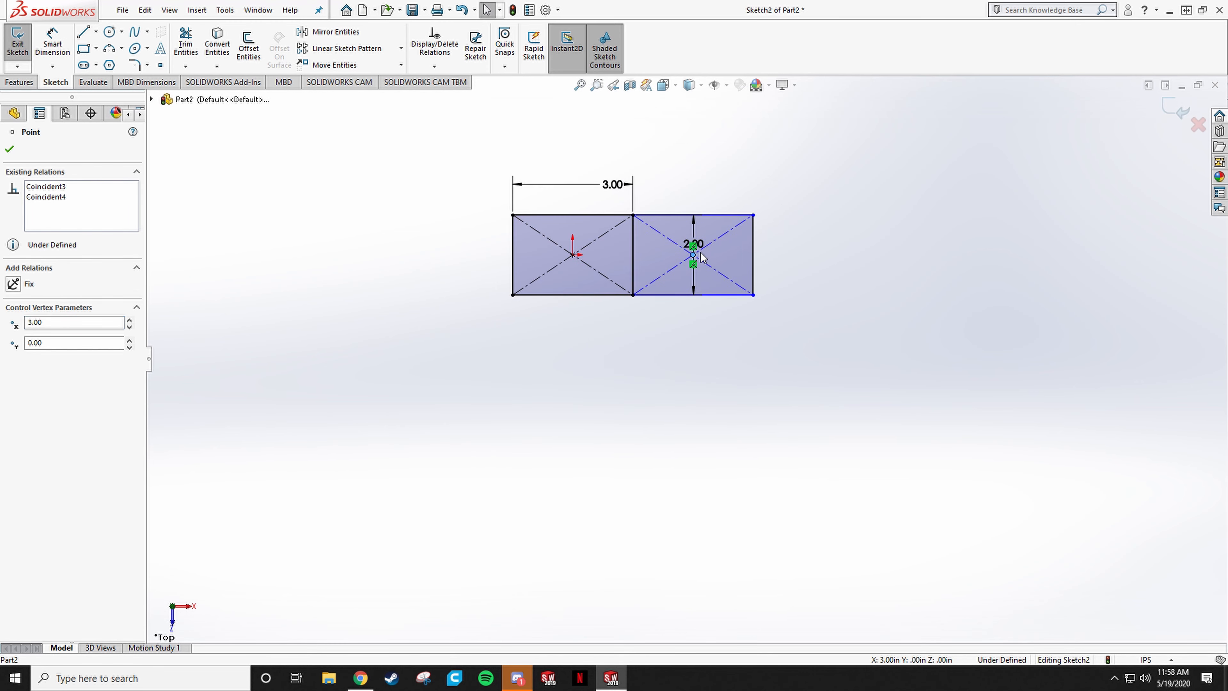
Reposition the 2.00 dimension below the second rectangle and move that rectangle straight down to a centre Y of about -4.59 in.
drag(695, 258, 740, 338)
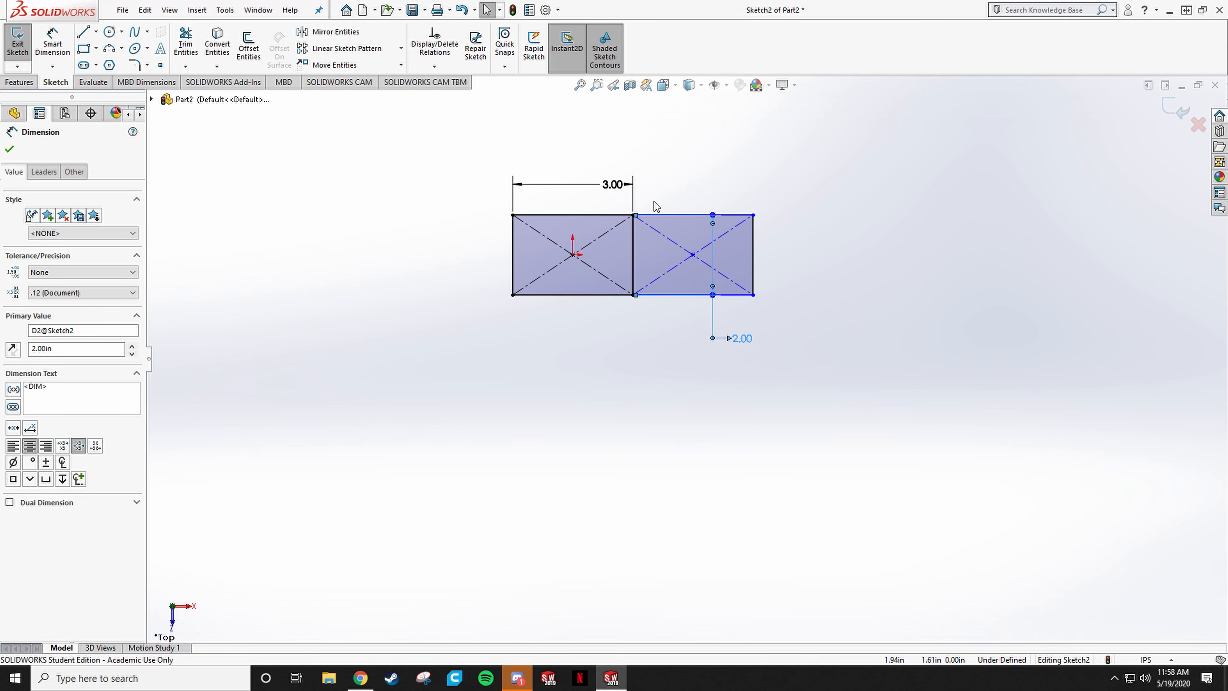
drag(697, 257, 962, 435)
scroll(710, 512, down, 6)
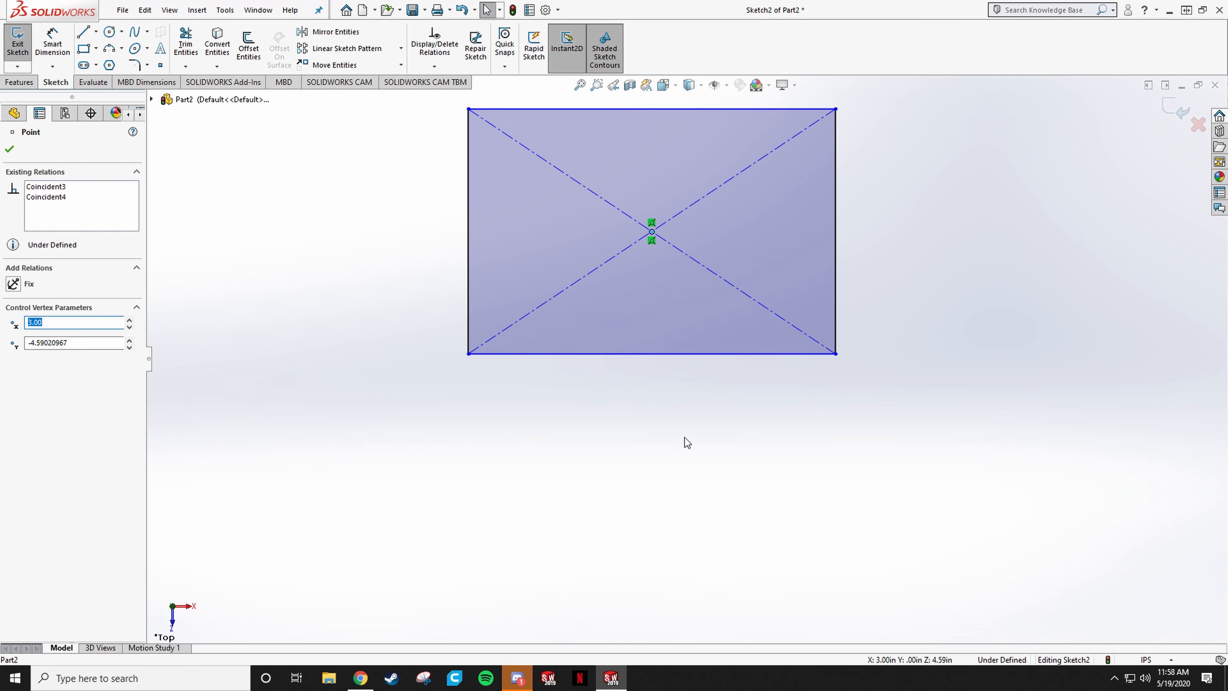
scroll(684, 438, up, 6)
ctrl+middle_drag(671, 434, 665, 533)
Undo the second rectangle's moves, the 2.00 dimension's repositioning and the collinear relation between the vertical edges.
key(ctrl+z)
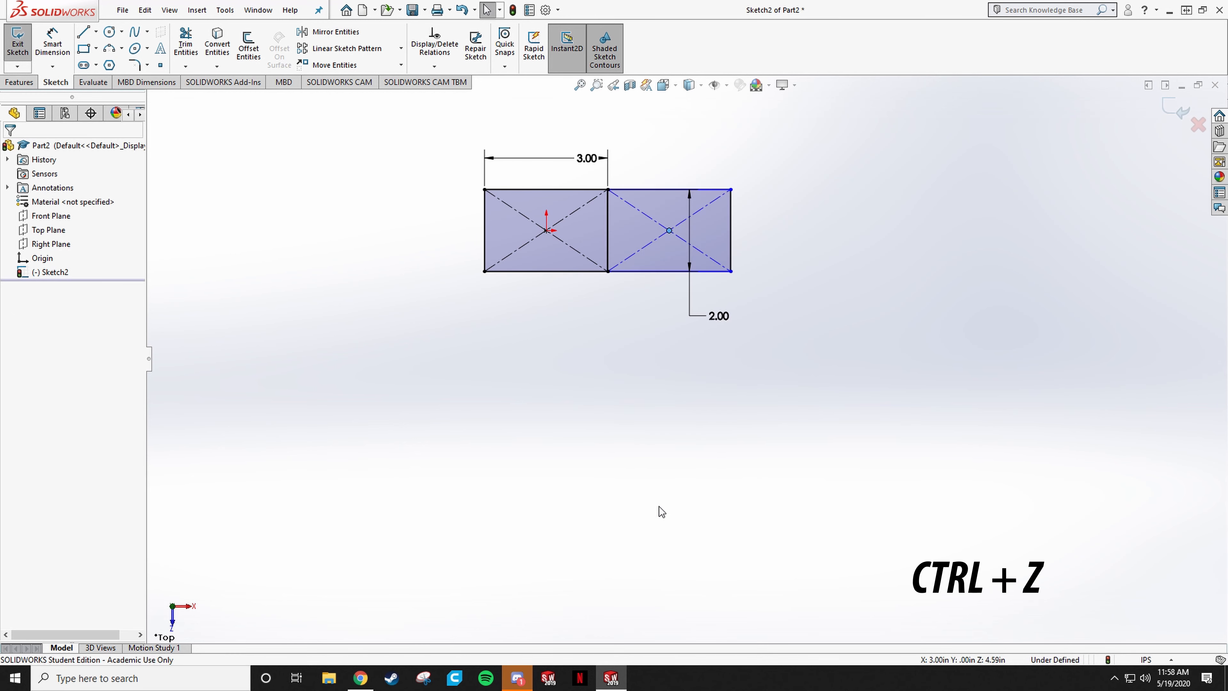
key(ctrl+z)
key(ctrl+z)
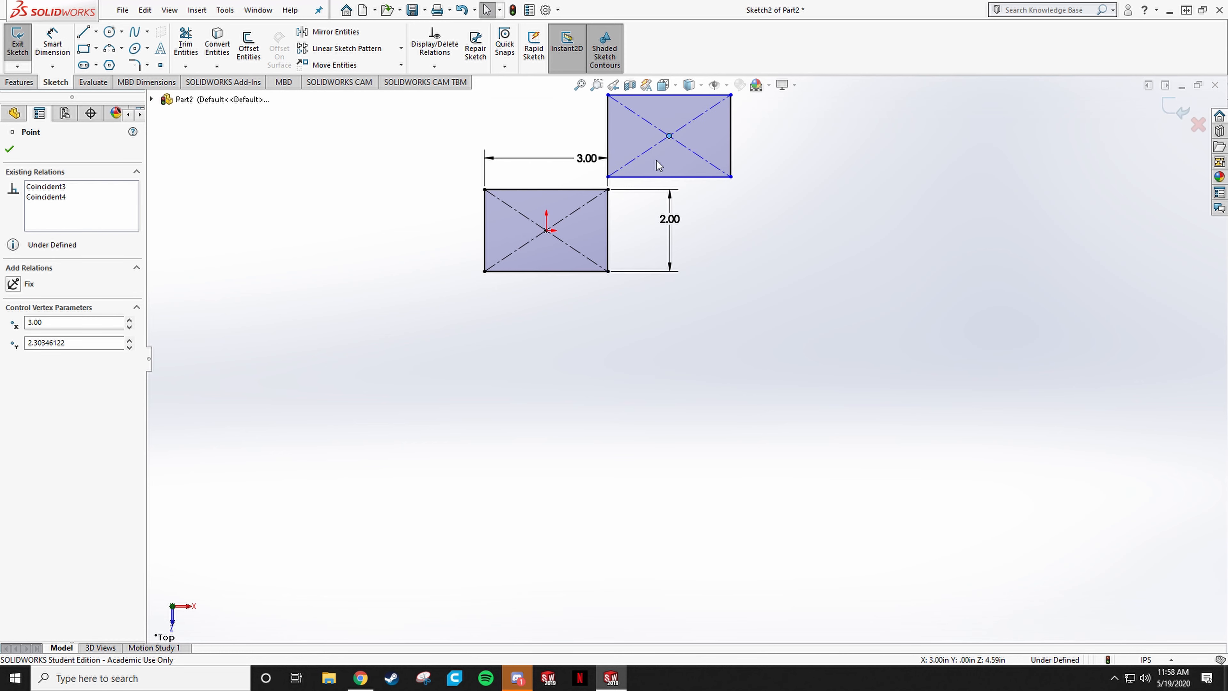
key(ctrl+z)
Move the second rectangle's centre to about X 4.93, Y -5.87 in and make its left edge collinear with the dimensioned rectangle's right edge.
drag(708, 138, 748, 470)
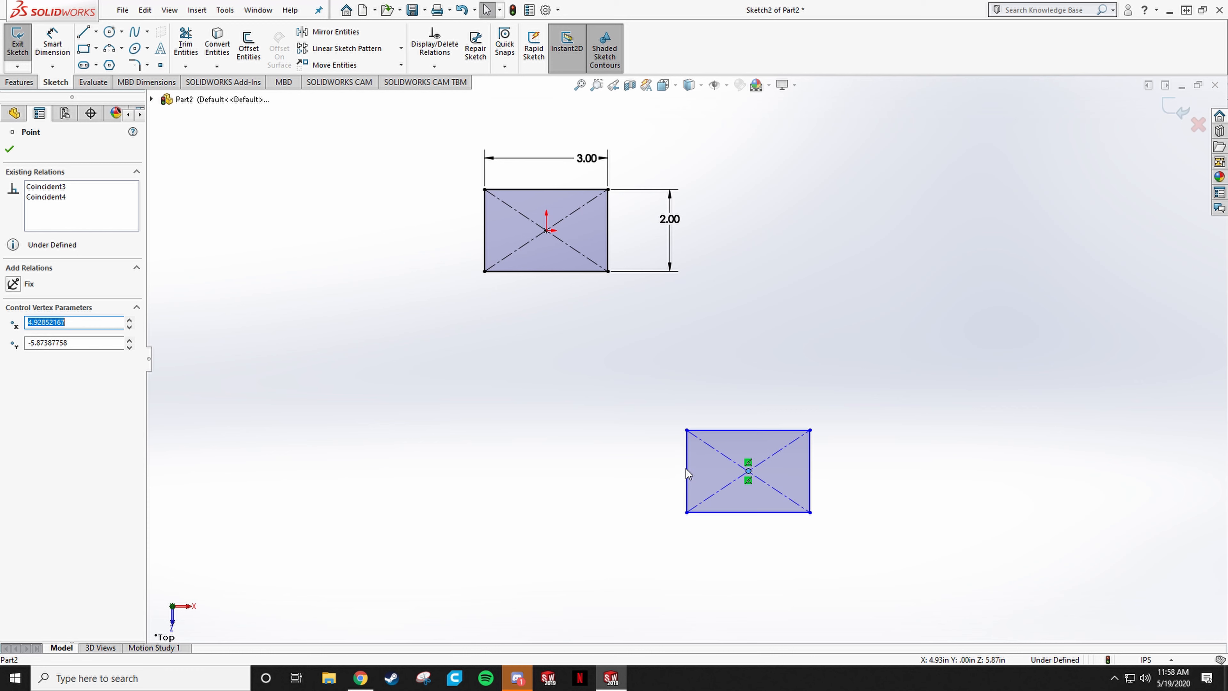
click(655, 463)
click(687, 469)
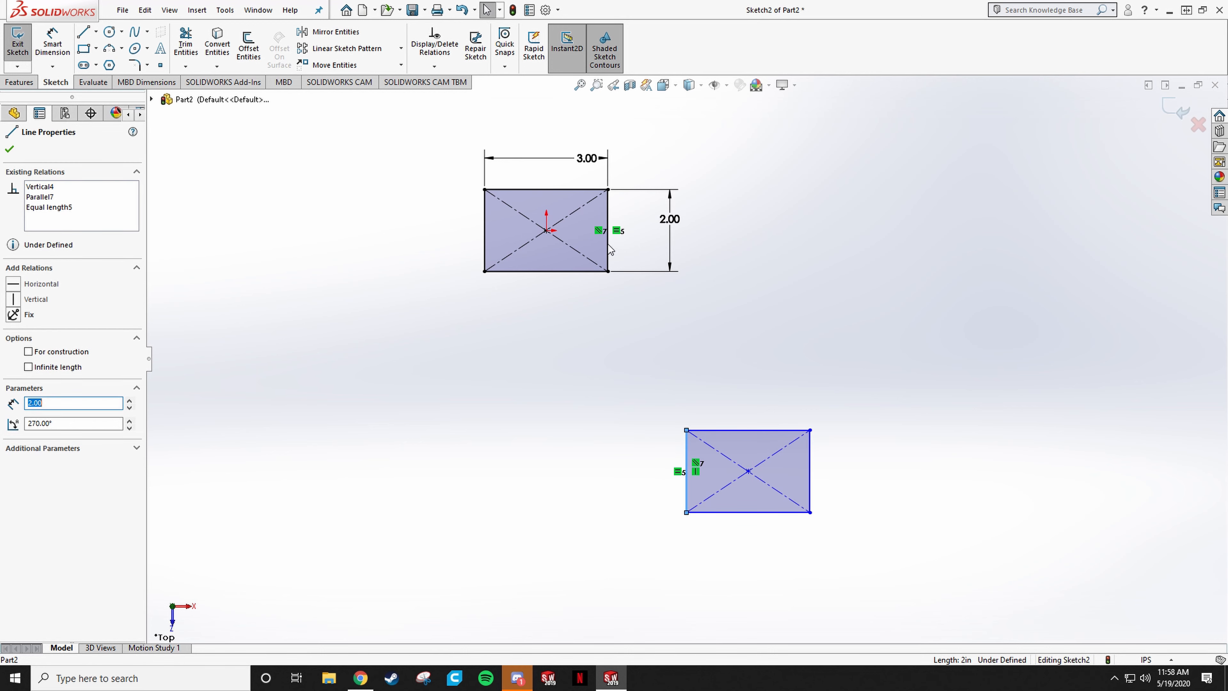
ctrl+click(607, 237)
click(30, 386)
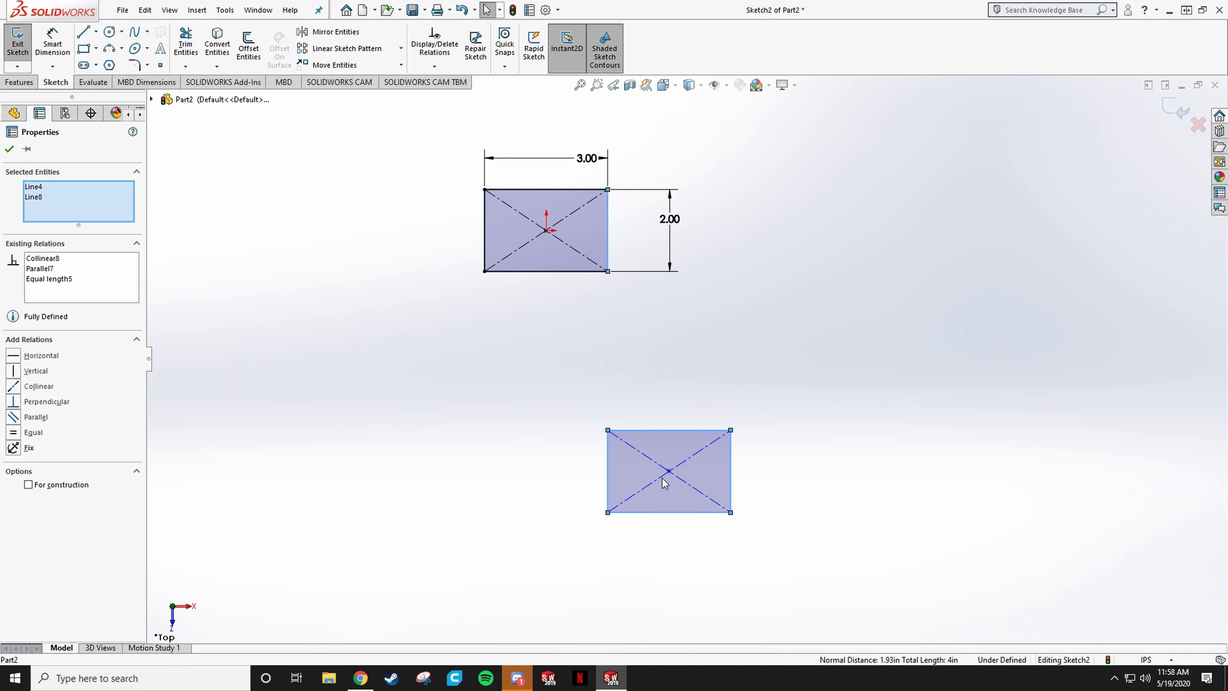
Slide the second rectangle up along the collinear edge line, checking the relations offered for its lower edge and the dimensioned rectangle's right edge.
drag(669, 471, 738, 339)
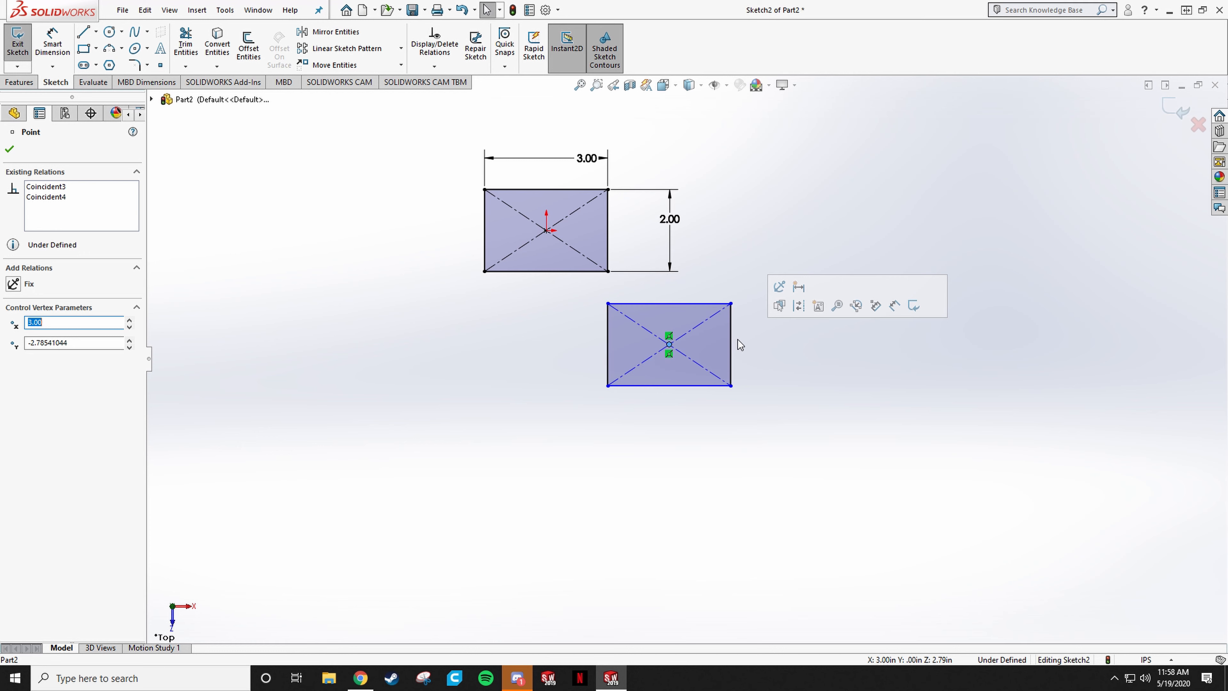
click(447, 455)
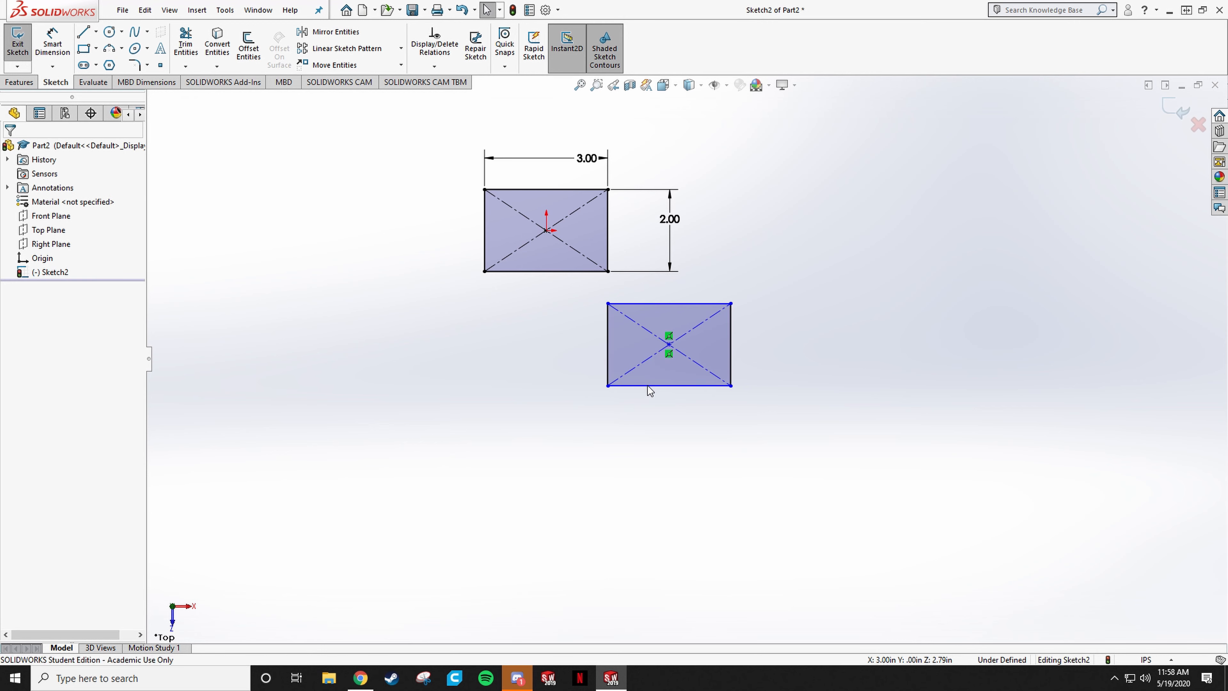
click(637, 386)
ctrl+click(608, 257)
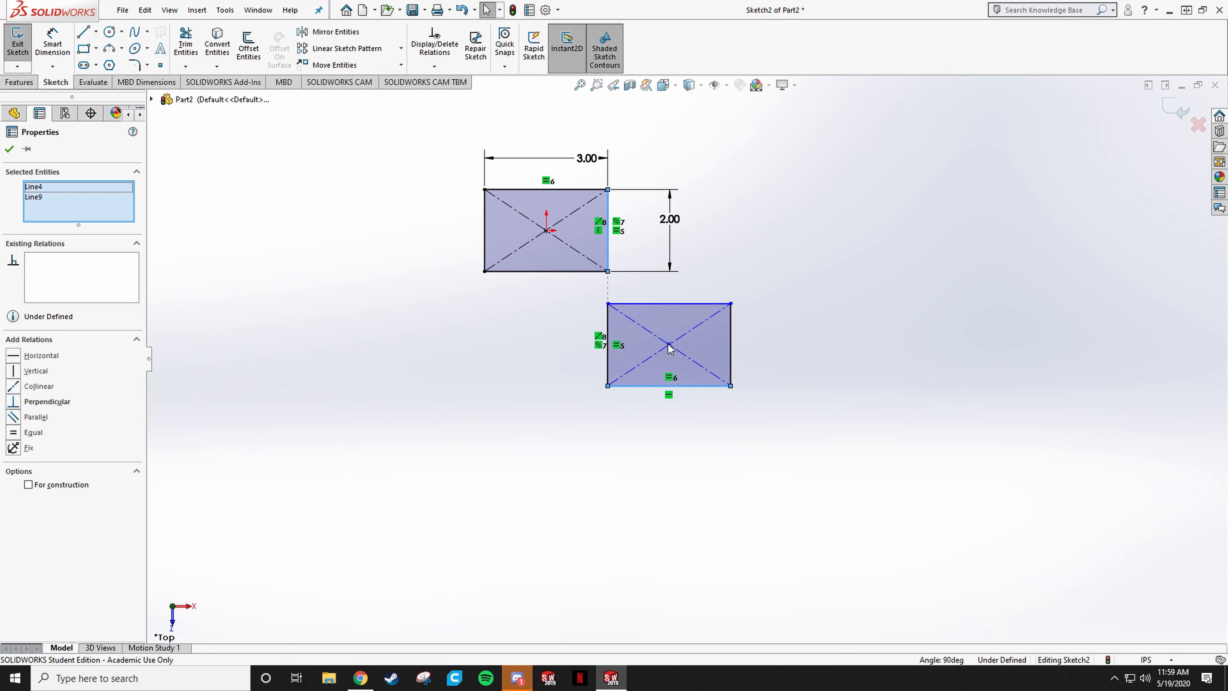
drag(670, 345, 682, 141)
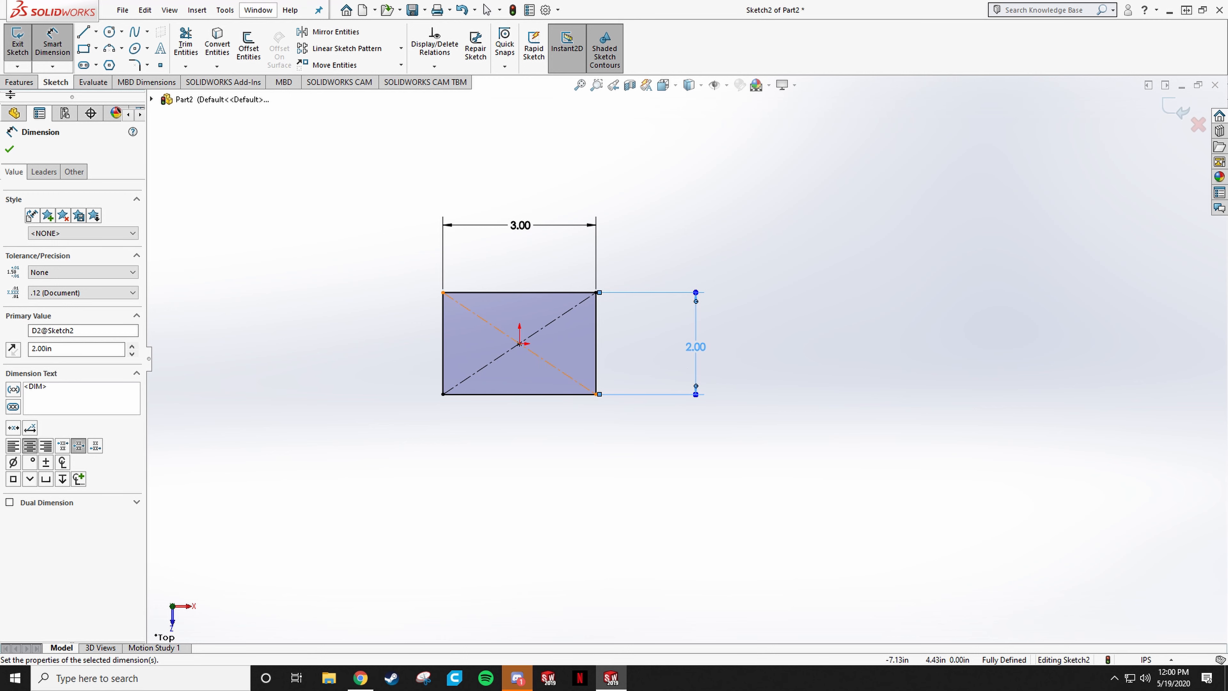
Start a boss extrude of the 3 by 2 in rectangle and set the blind depth to 1 in.
click(19, 81)
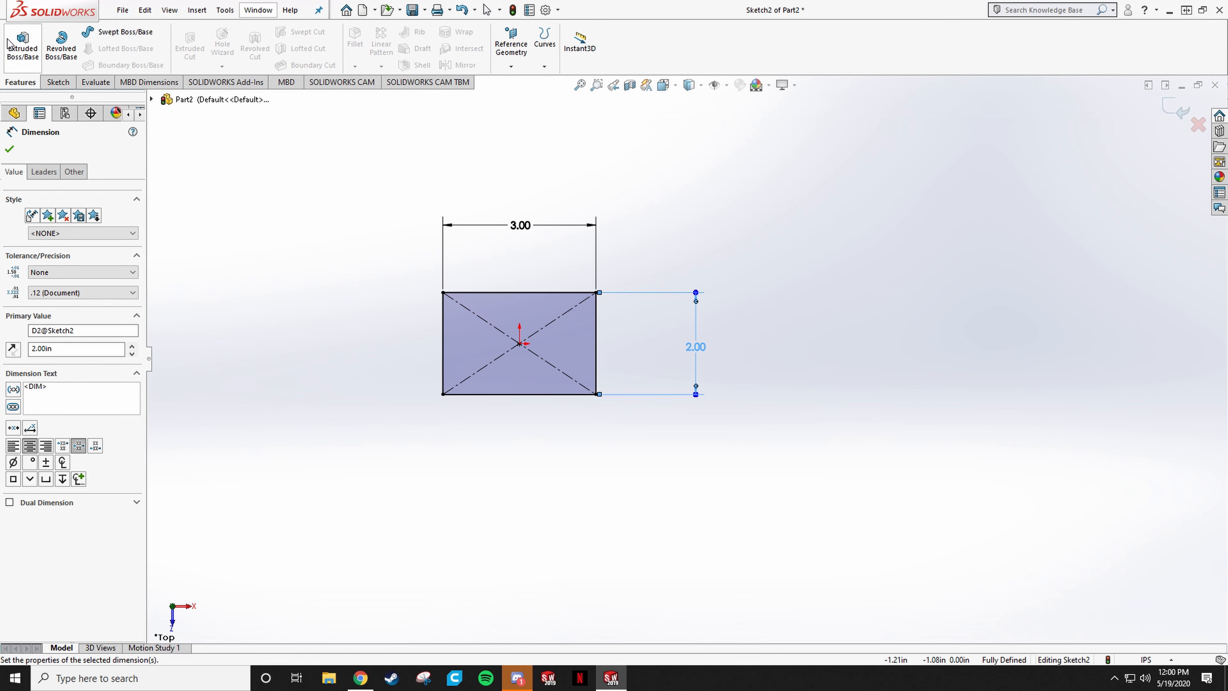
click(8, 44)
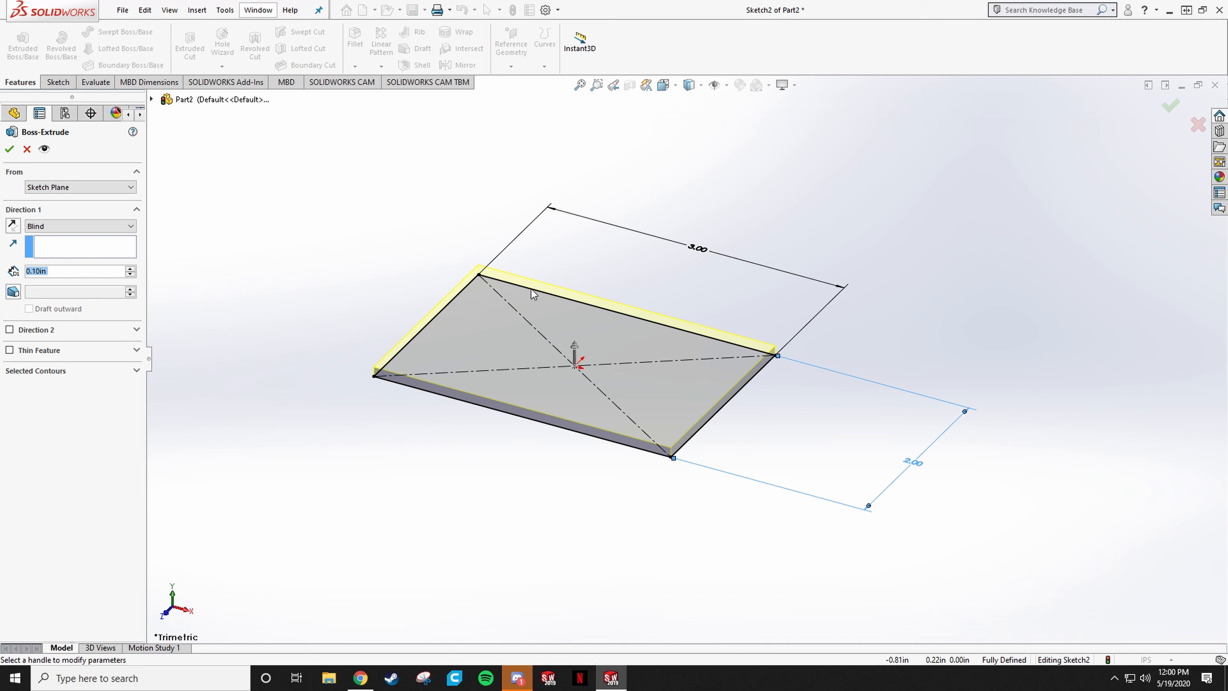
scroll(498, 275, down, 3)
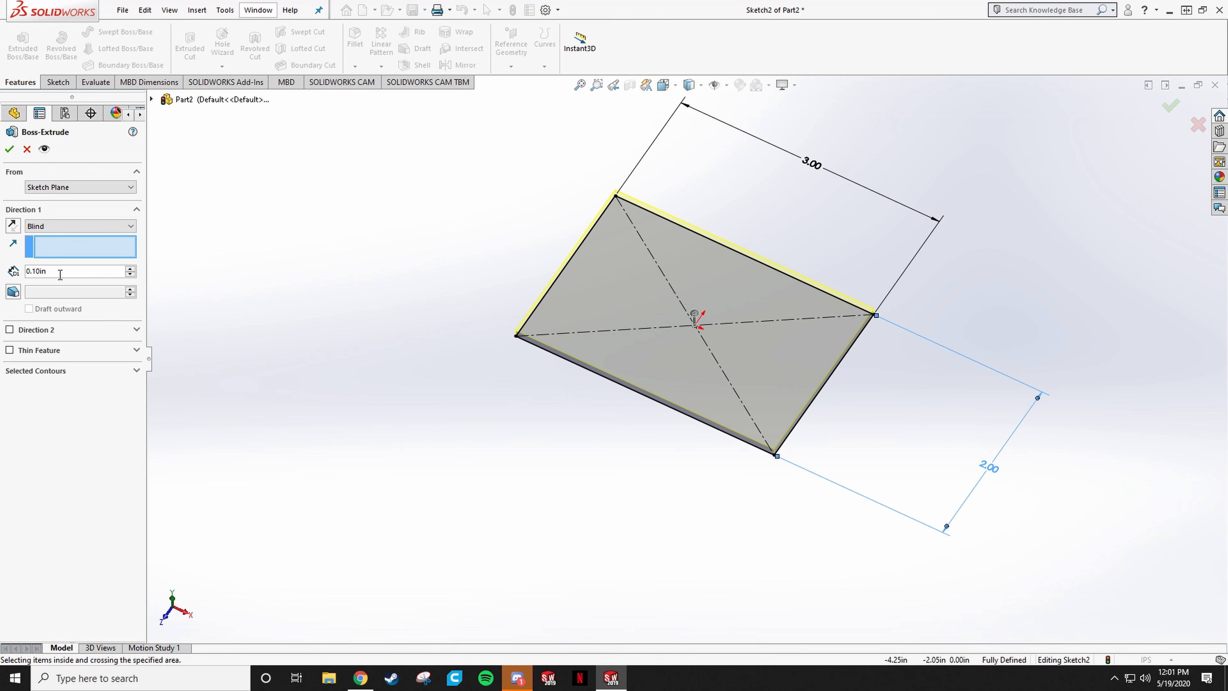
double_click(60, 274)
text(1)
key(Return)
scroll(510, 290, up, 1)
scroll(510, 290, up, 3)
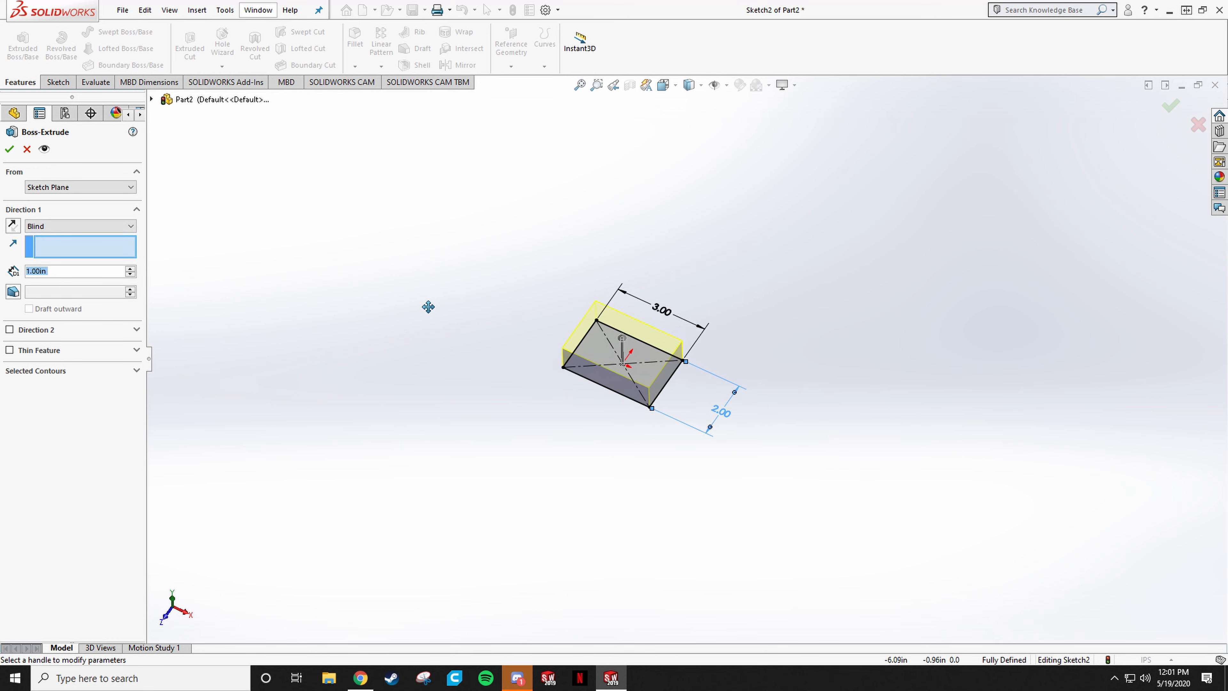
Review the start and end condition options, keep Sketch Plane and Blind, and accept the extrusion.
click(70, 188)
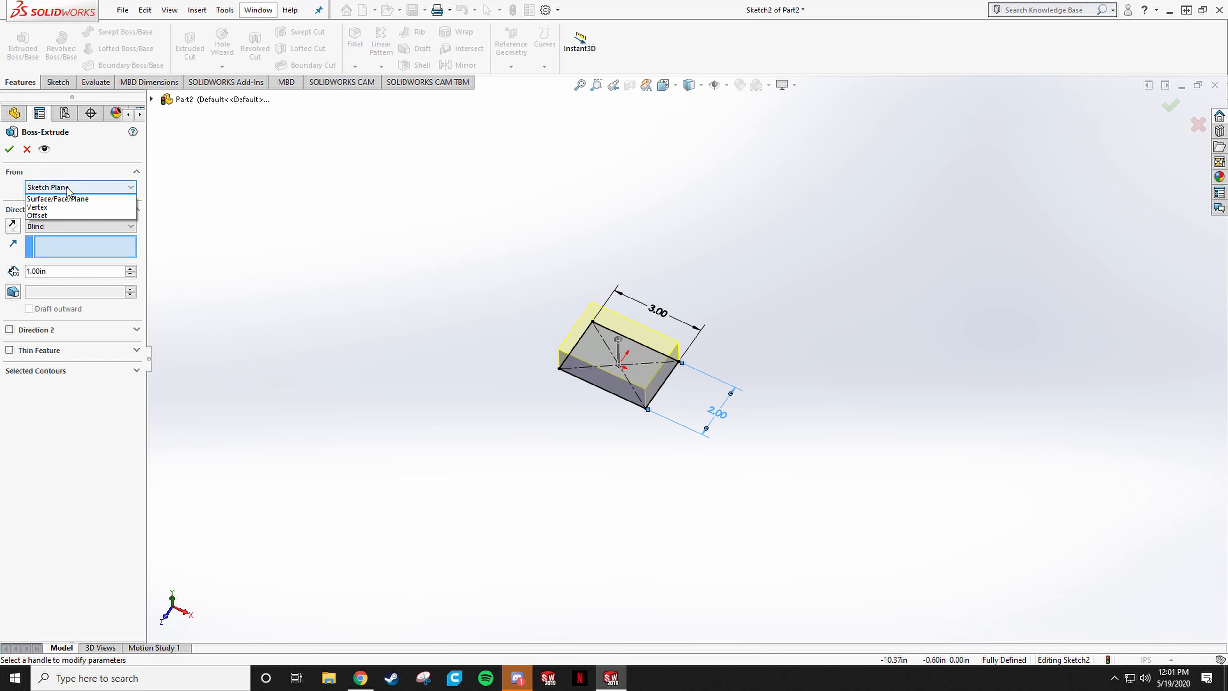
click(91, 188)
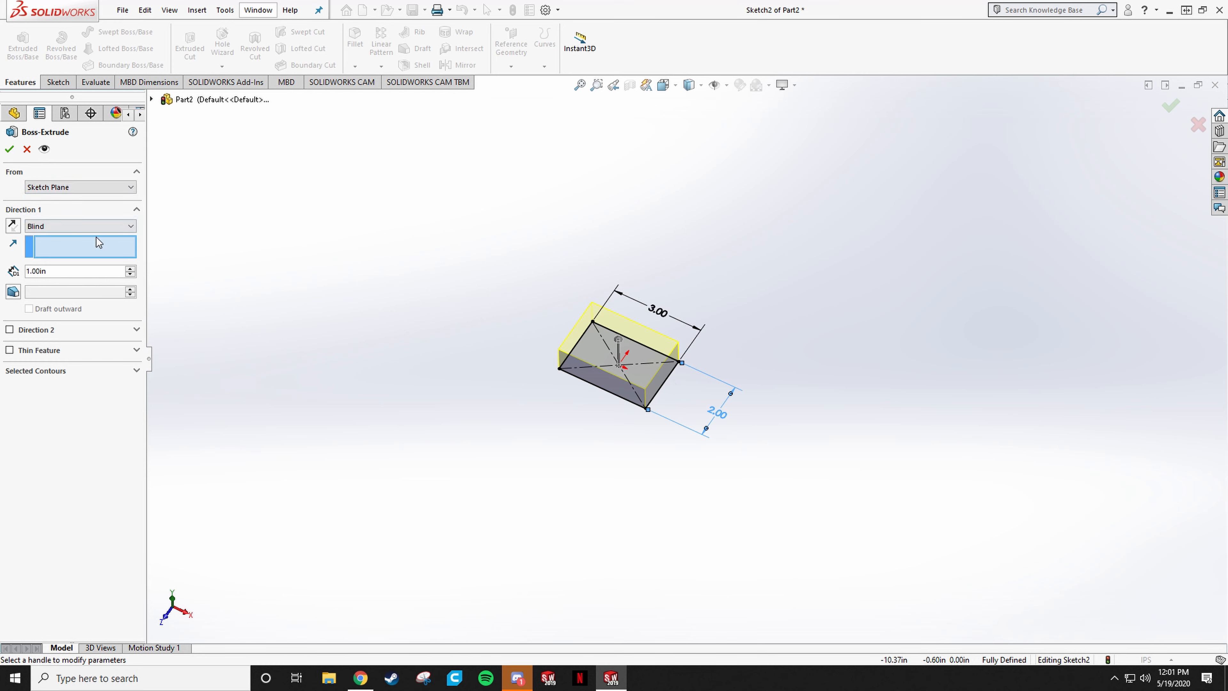
click(92, 226)
click(98, 208)
click(9, 149)
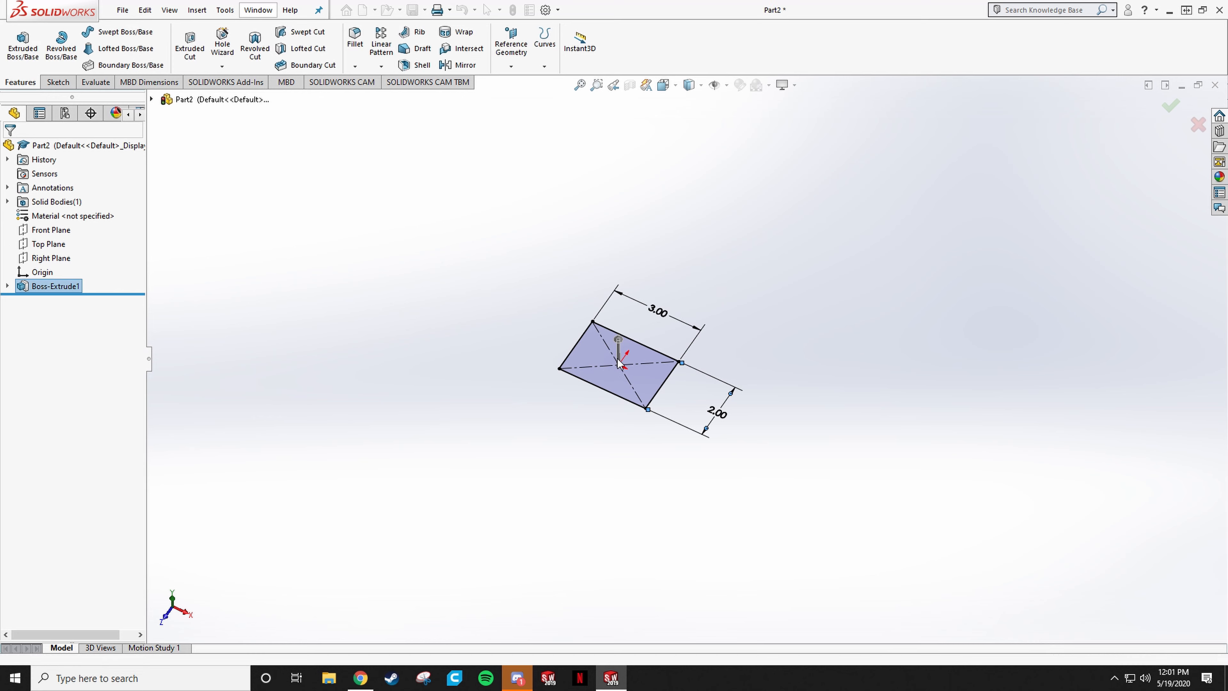
Start a new sketch on the block's 3 by 1 in rear face and show it in the Front view.
scroll(647, 328, down, 4)
scroll(660, 349, up, 4)
scroll(488, 324, down, 3)
middle_drag(488, 324, 841, 369)
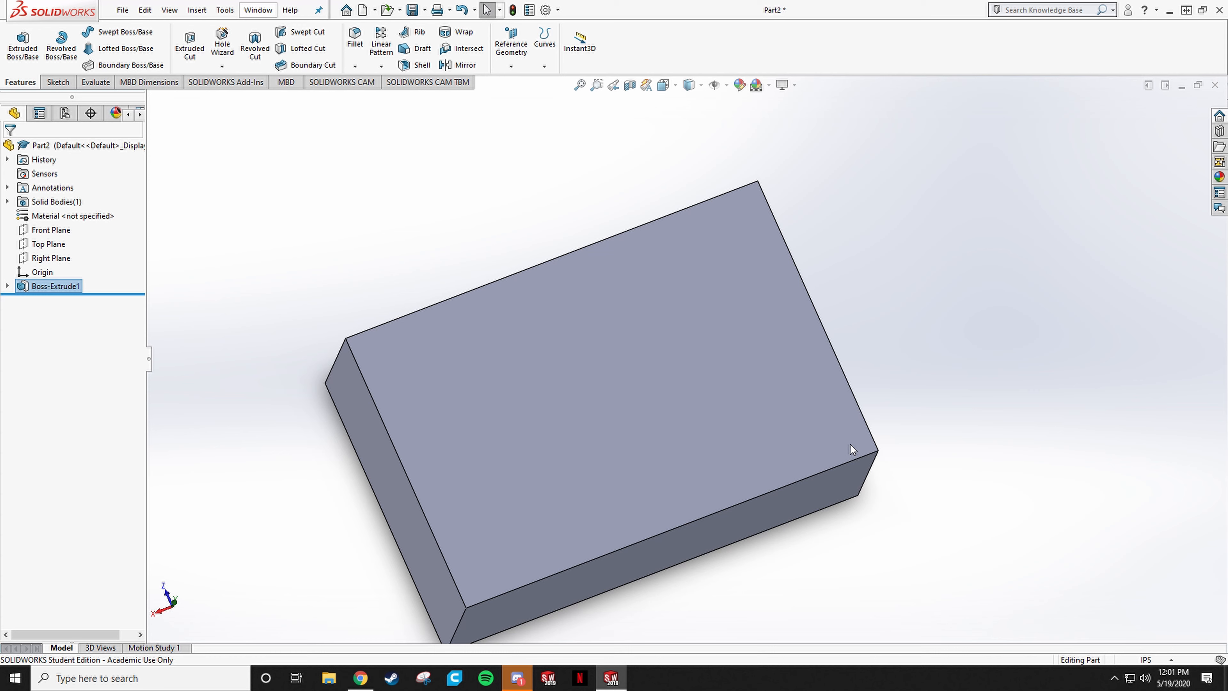
click(9, 46)
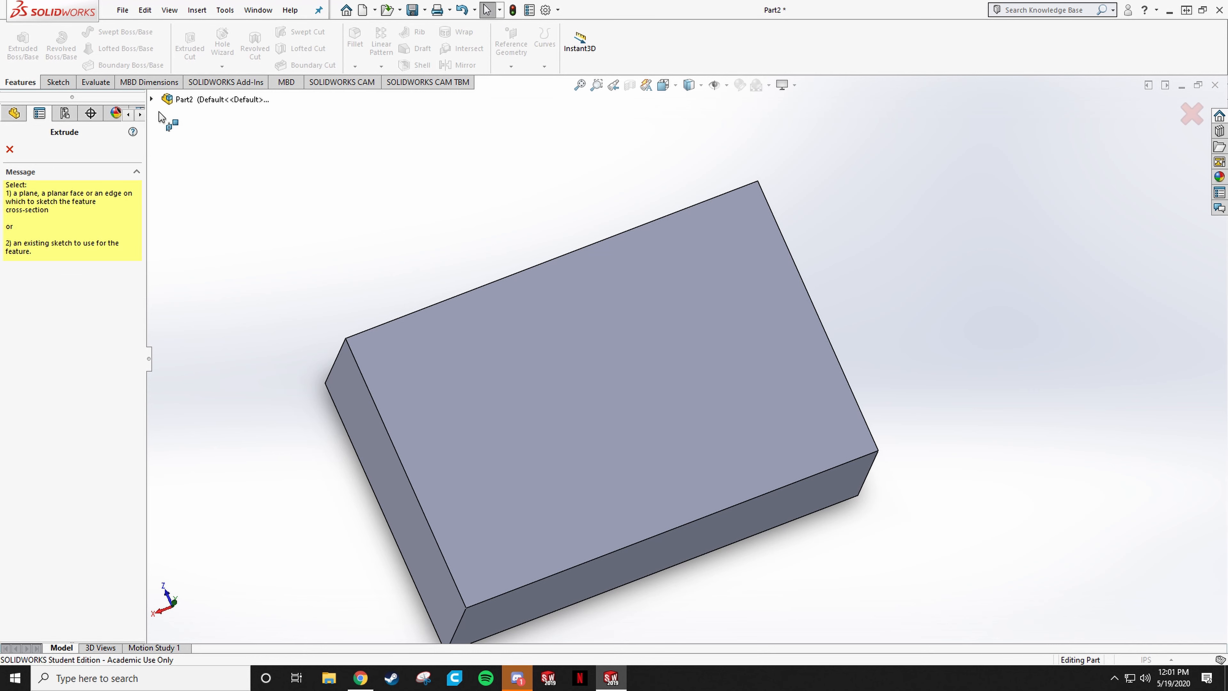
key(Escape)
click(58, 82)
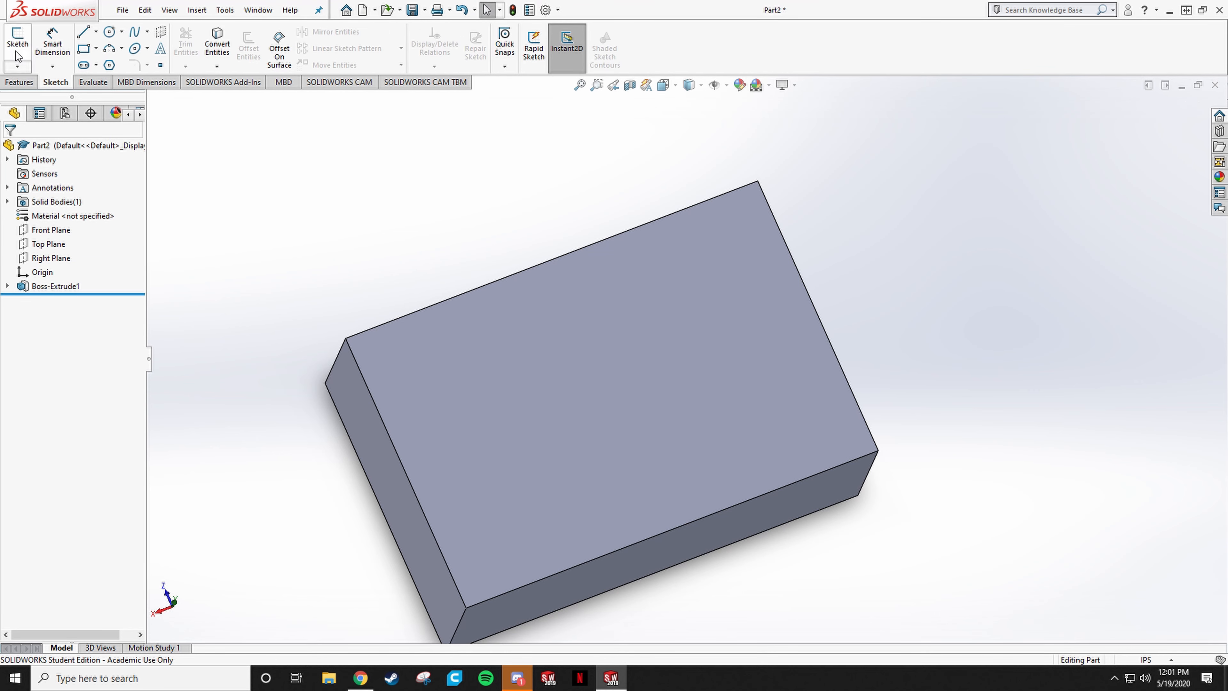
click(17, 43)
mouse_move(382, 198)
middle_down()
mouse_move(483, 253)
mouse_move(625, 411)
mouse_move(540, 411)
mouse_move(520, 212)
mouse_move(664, 425)
middle_up()
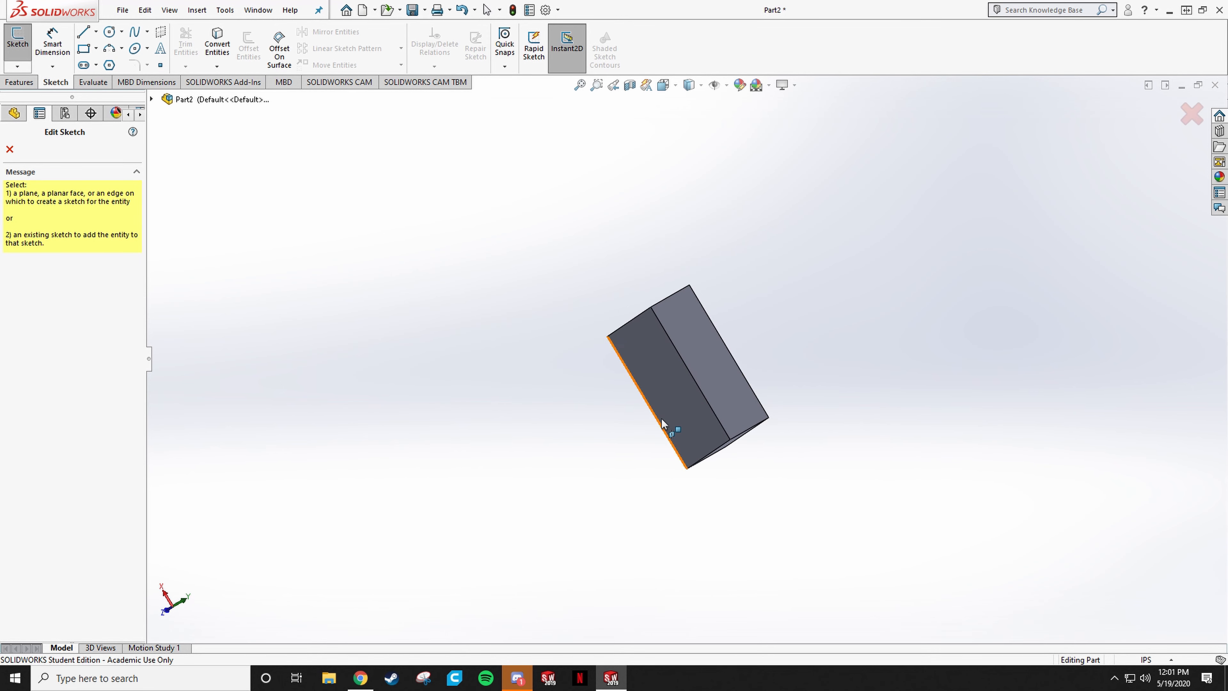
click(701, 367)
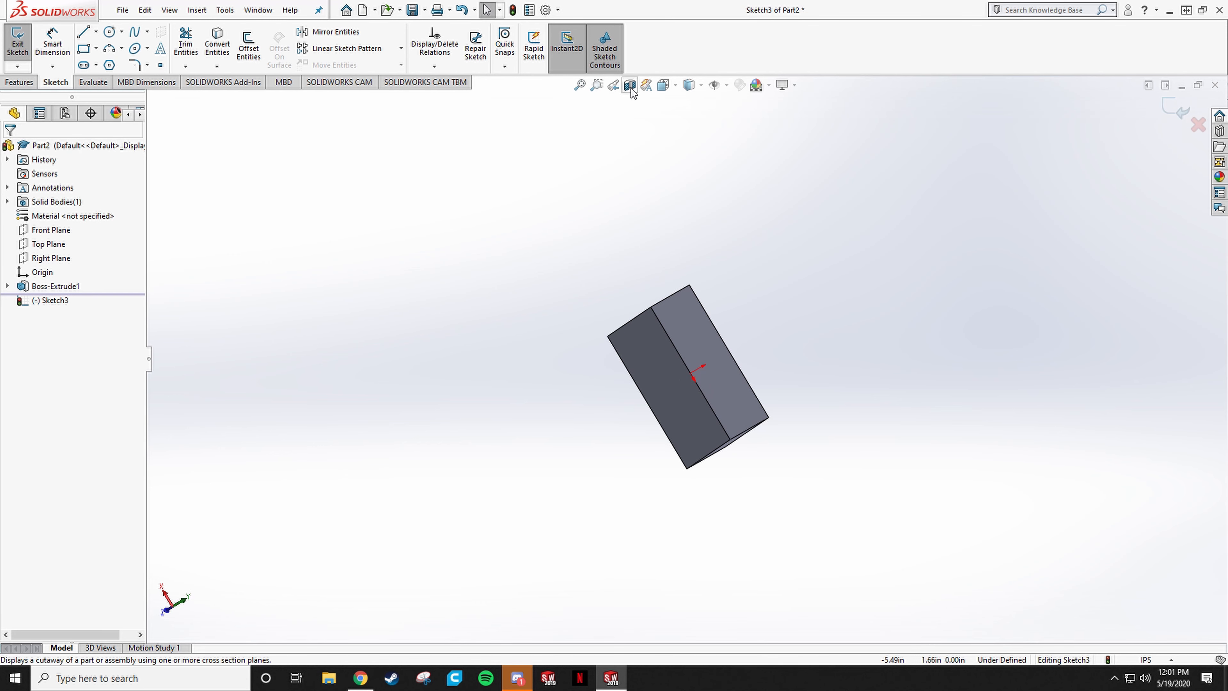
click(676, 87)
click(683, 139)
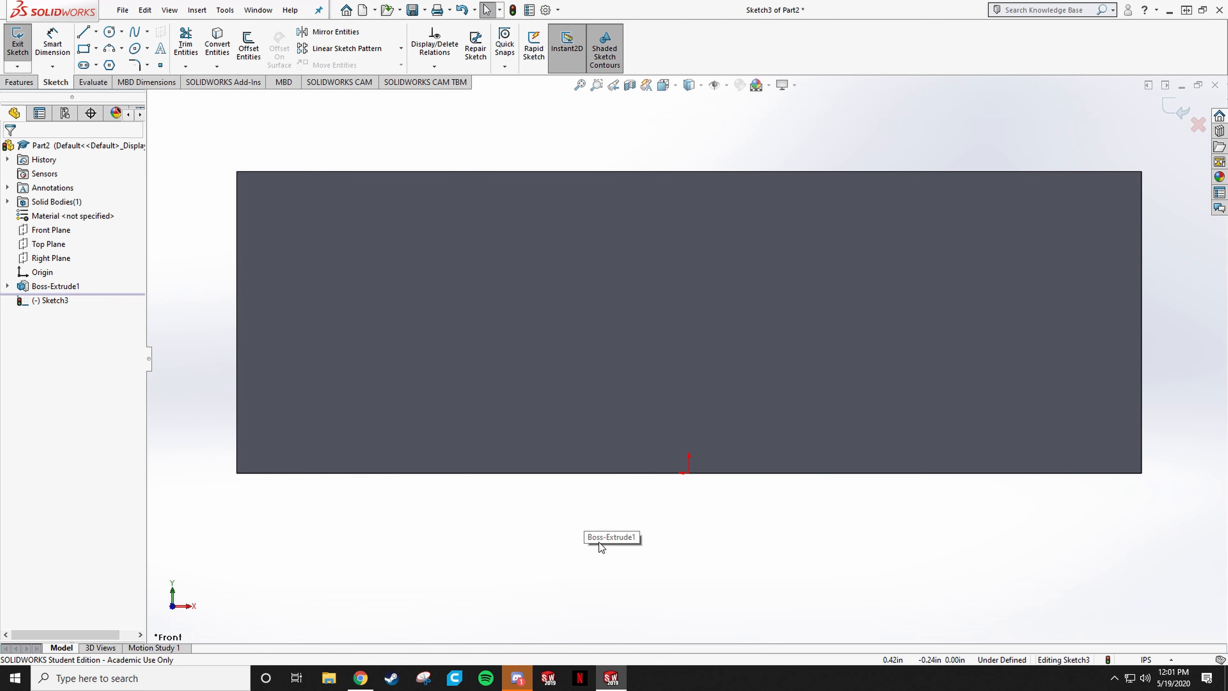
Sketch three circles across the face: left with radius about 0.39 in, a smaller one above the origin, right with radius about 0.40 in.
right_drag(599, 543, 664, 535)
drag(363, 299, 444, 381)
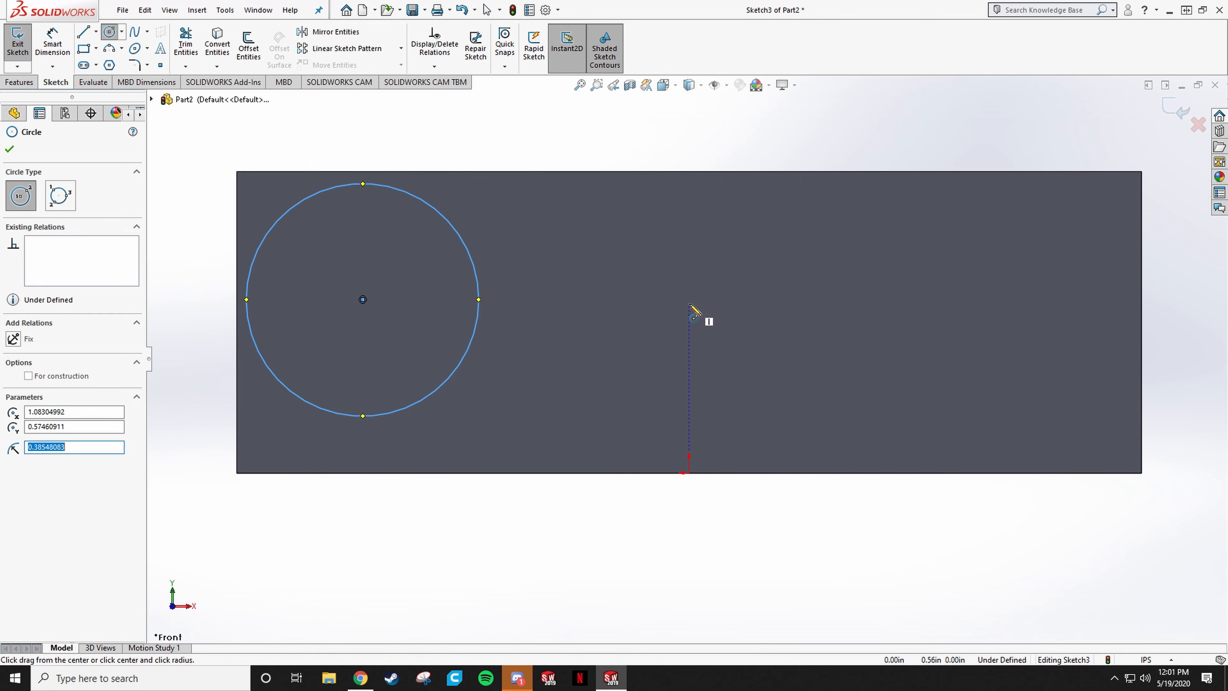
drag(689, 303, 712, 348)
drag(978, 268, 1014, 390)
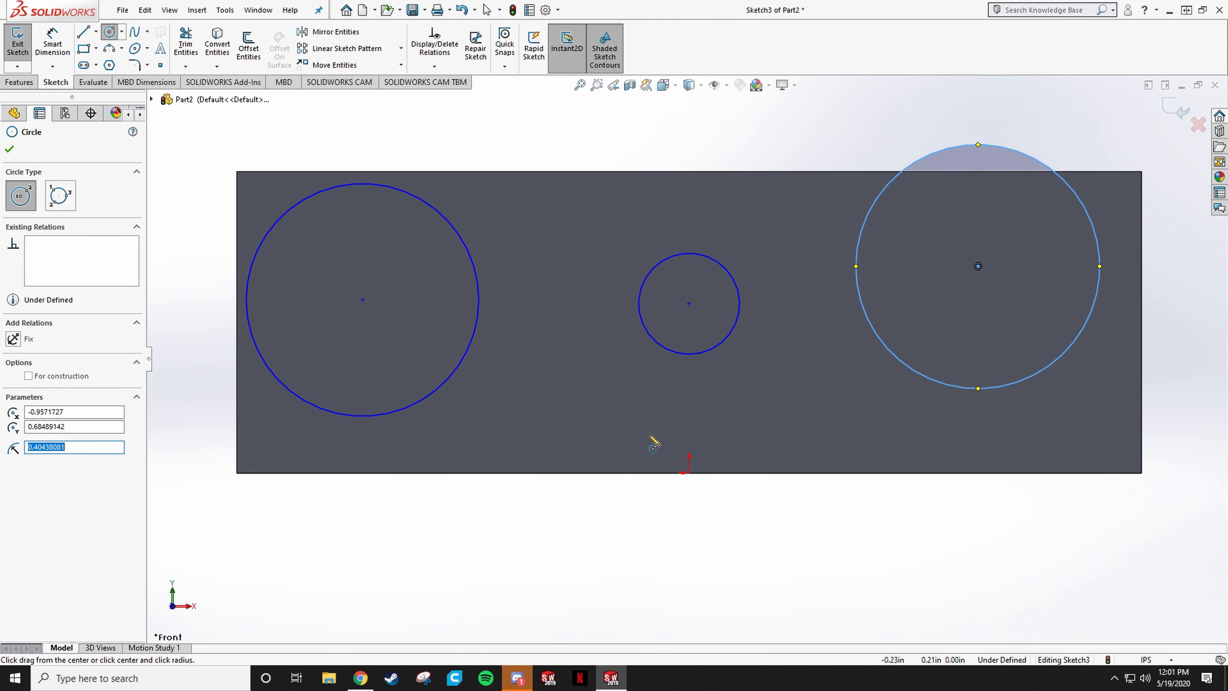
scroll(629, 363, up, 1)
key(Escape)
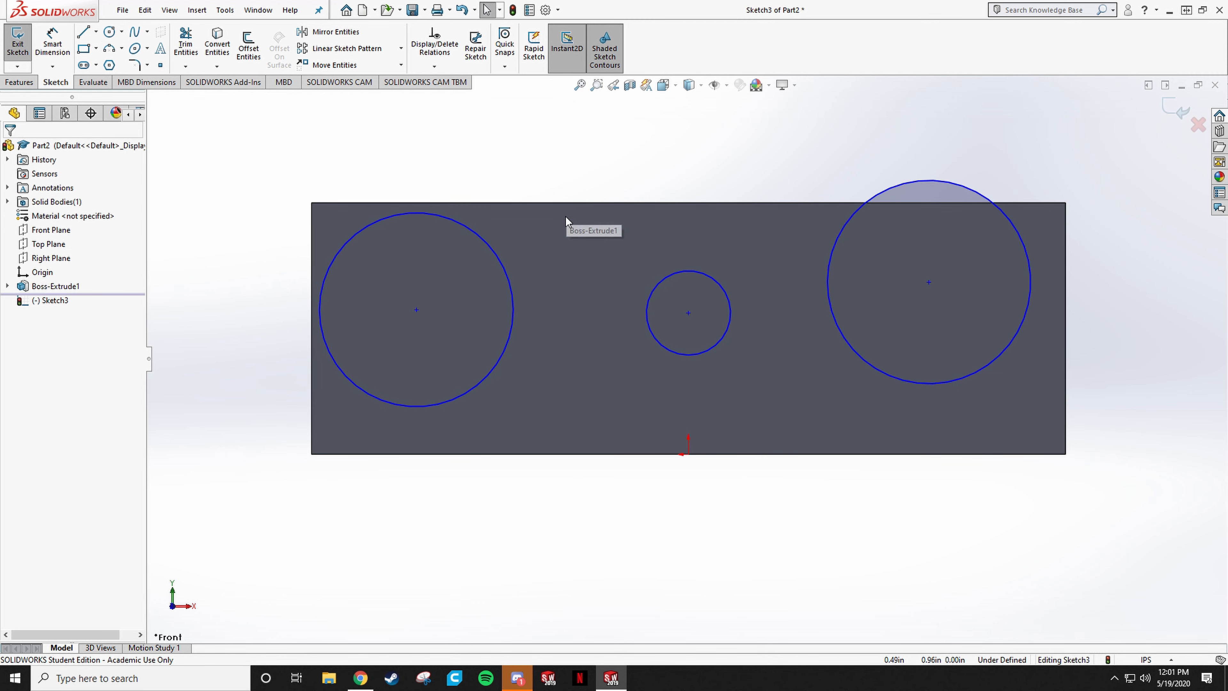
Add an Equal relation between all three circles.
click(512, 335)
ctrl+click(719, 349)
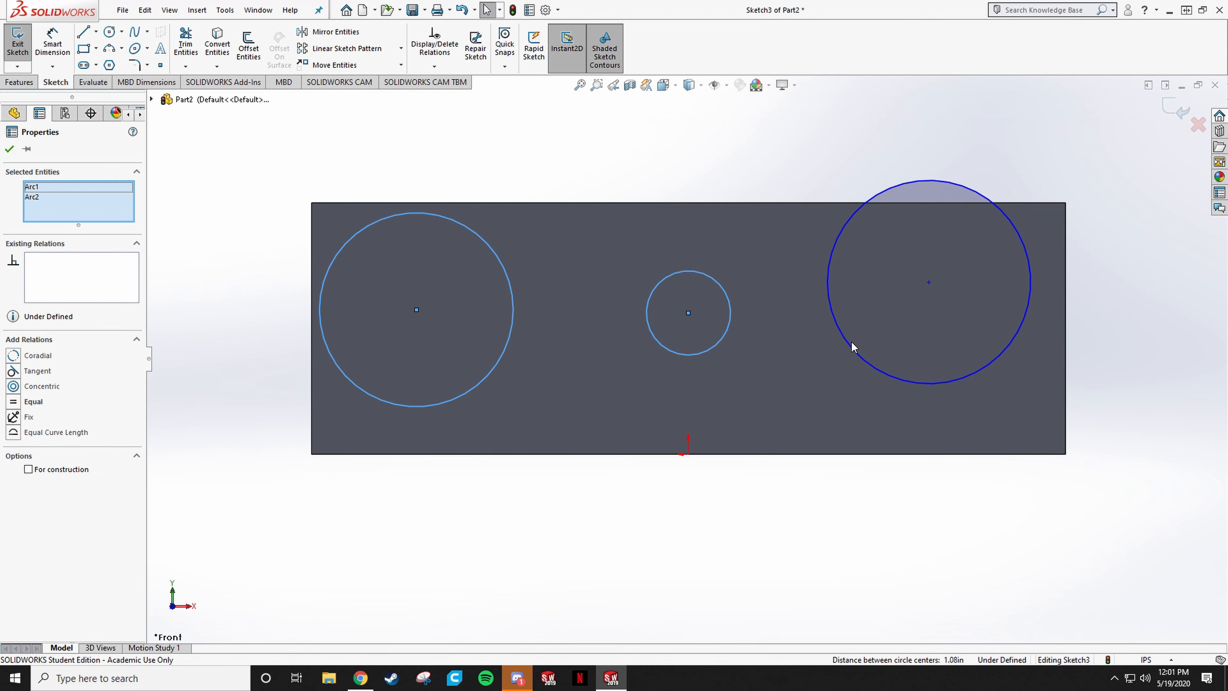
ctrl+click(852, 347)
click(22, 387)
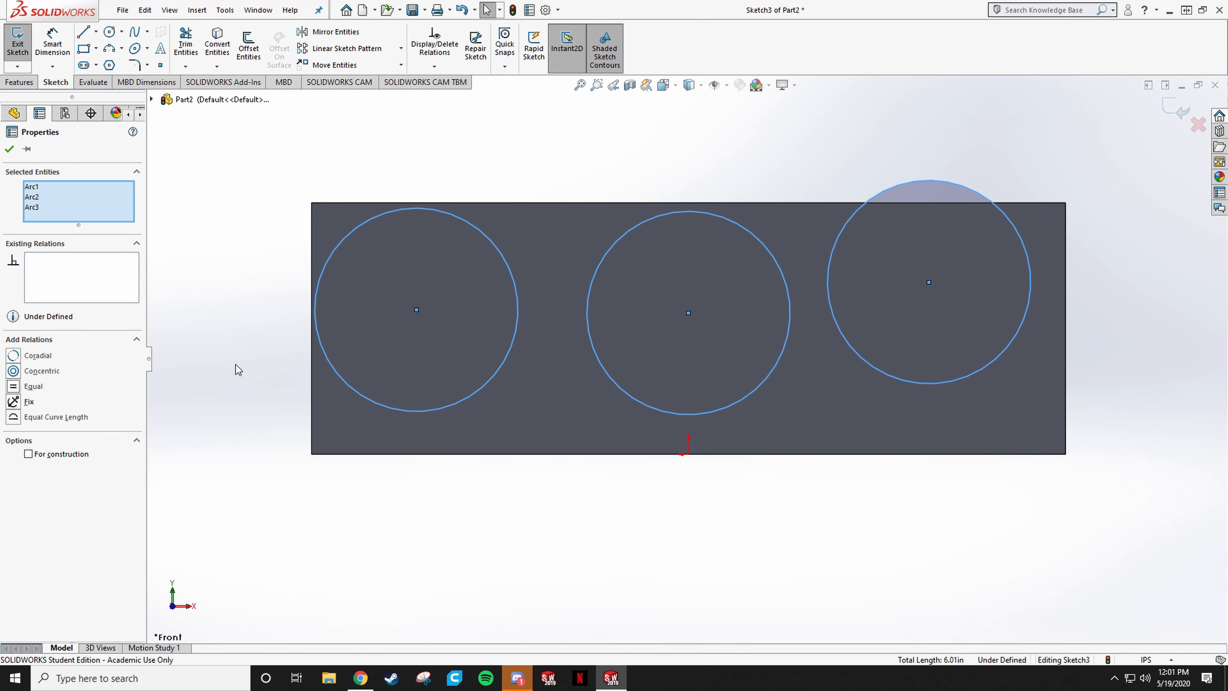
click(522, 167)
Dimension the left circle's diameter as 0.5 in, placing the dimension above the block.
key(d)
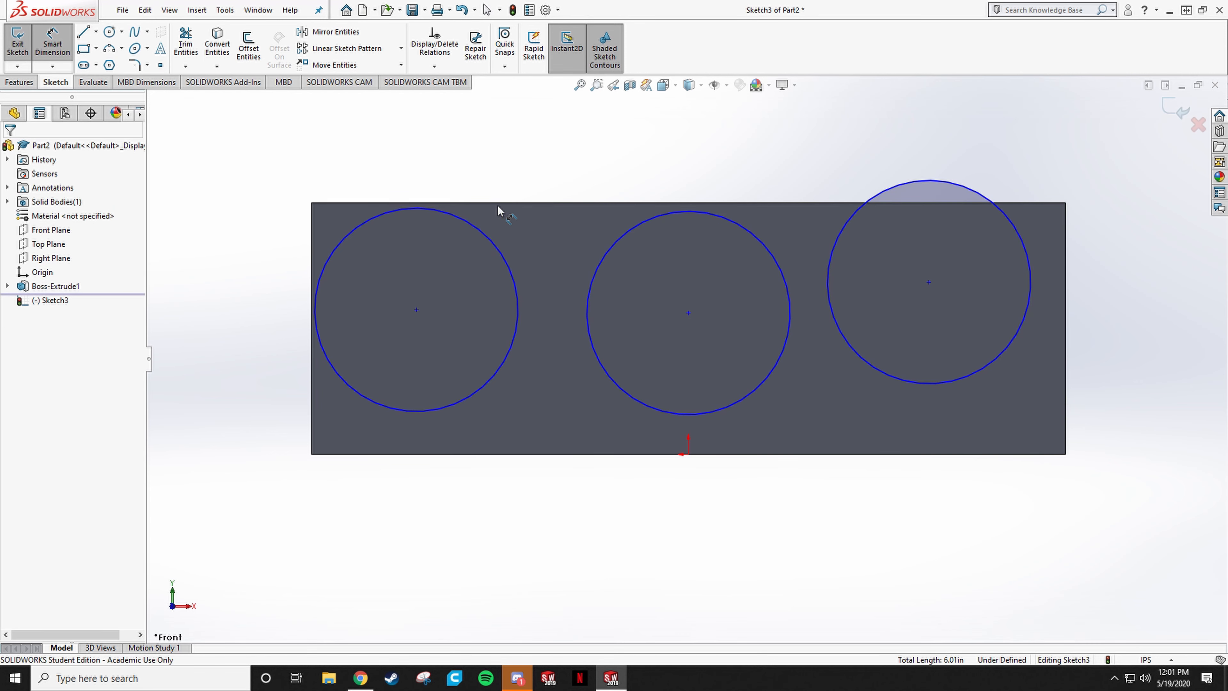
click(486, 236)
click(541, 162)
text(.)
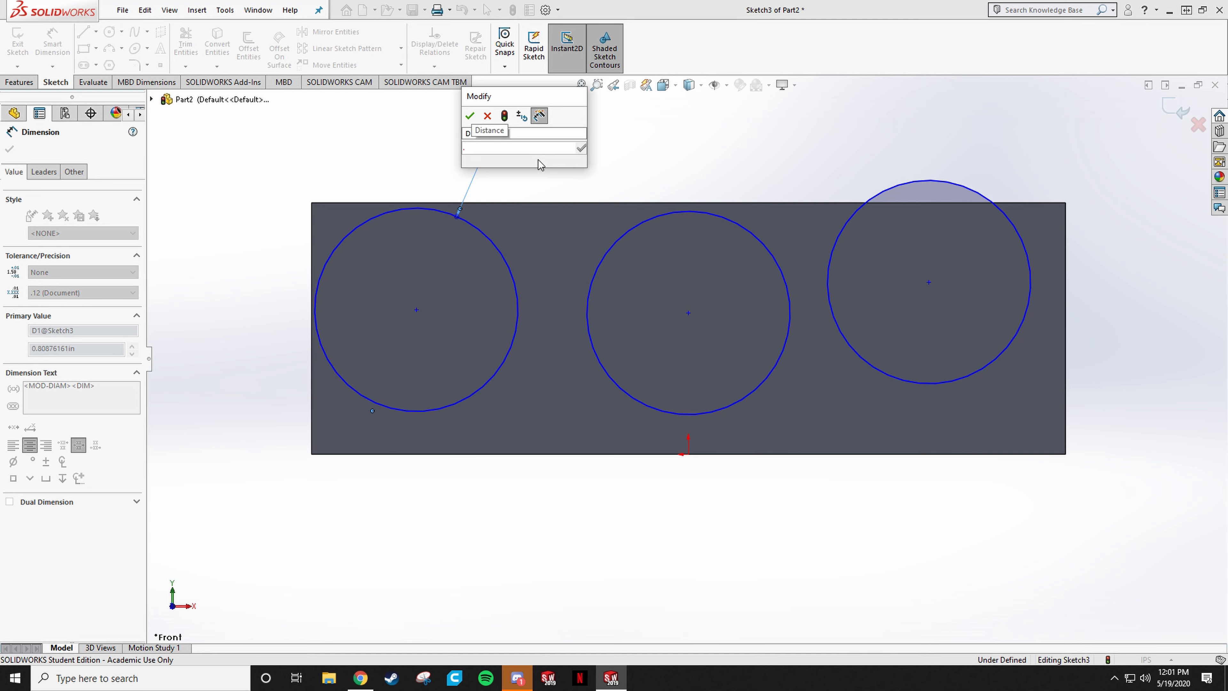
text(5)
key(Return)
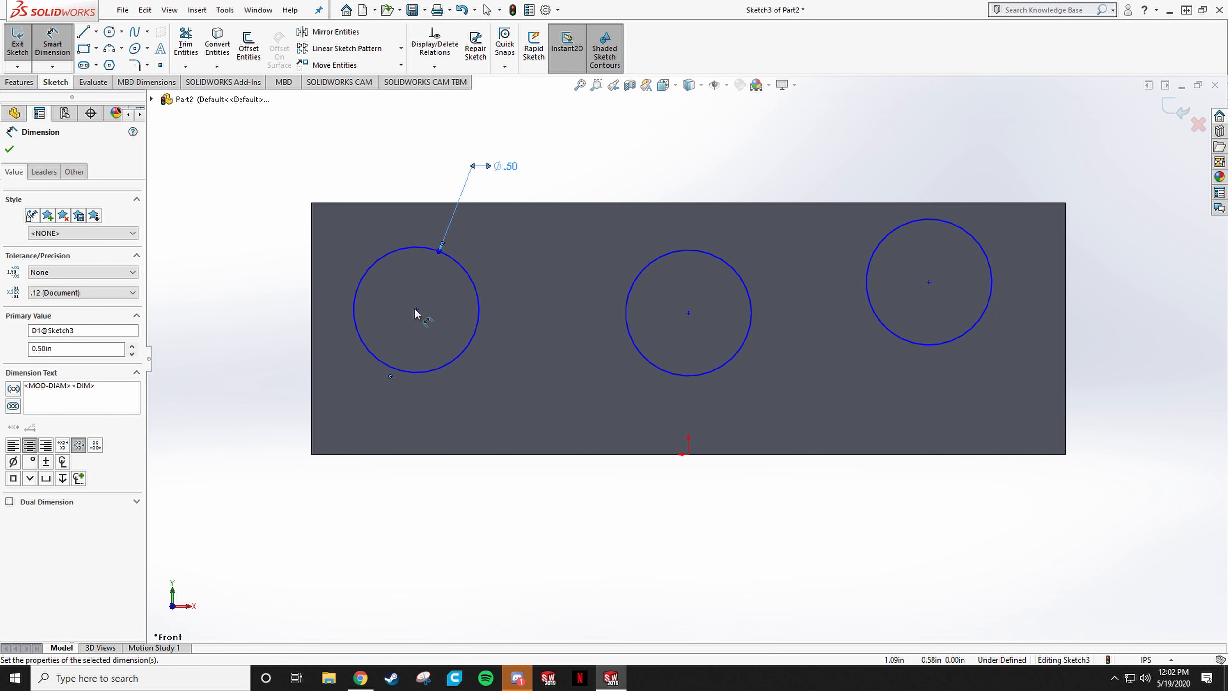
click(416, 310)
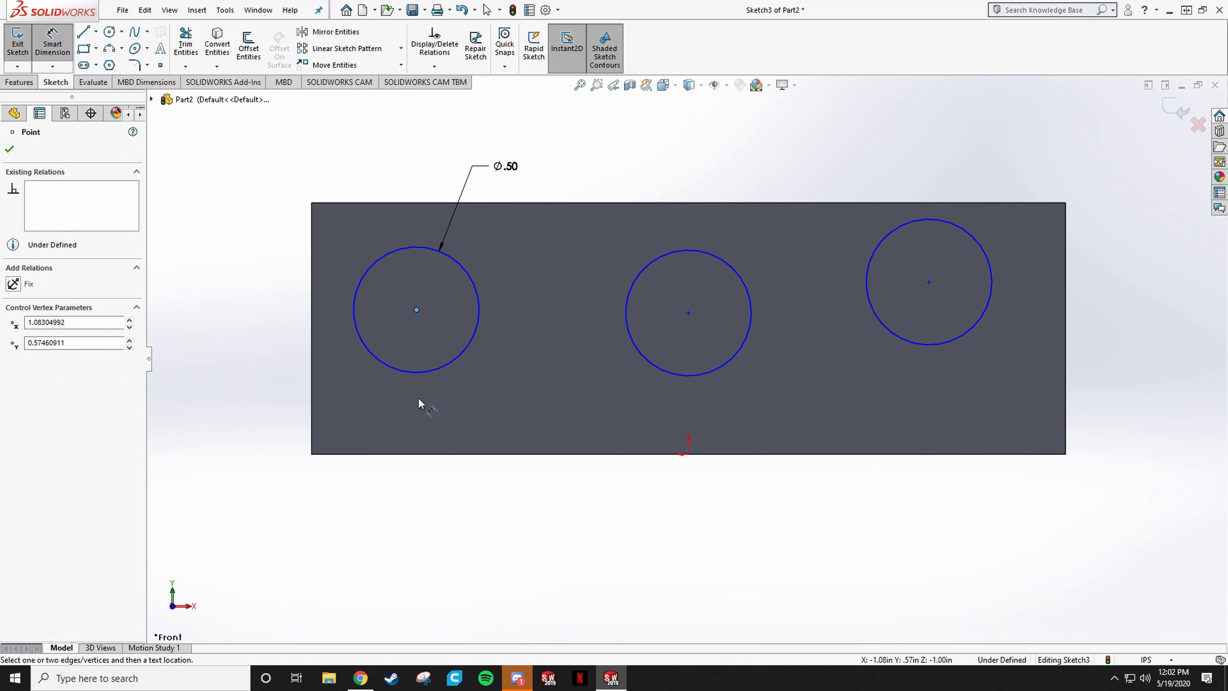
click(689, 313)
click(928, 282)
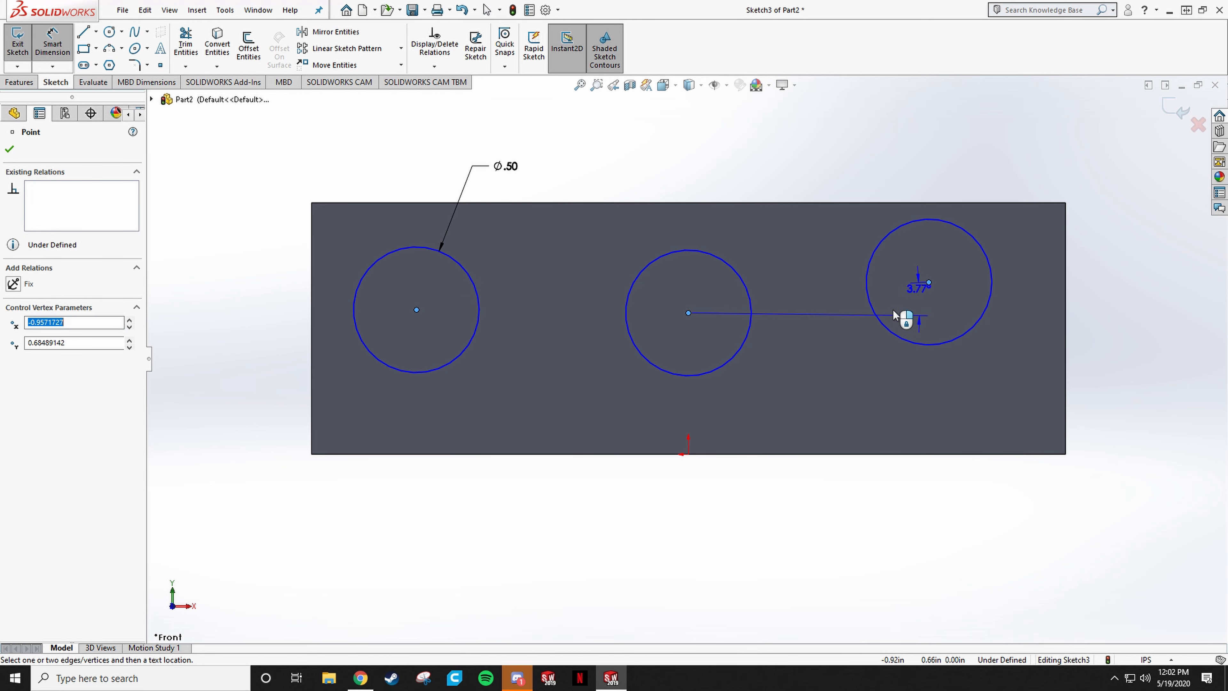
key(Escape)
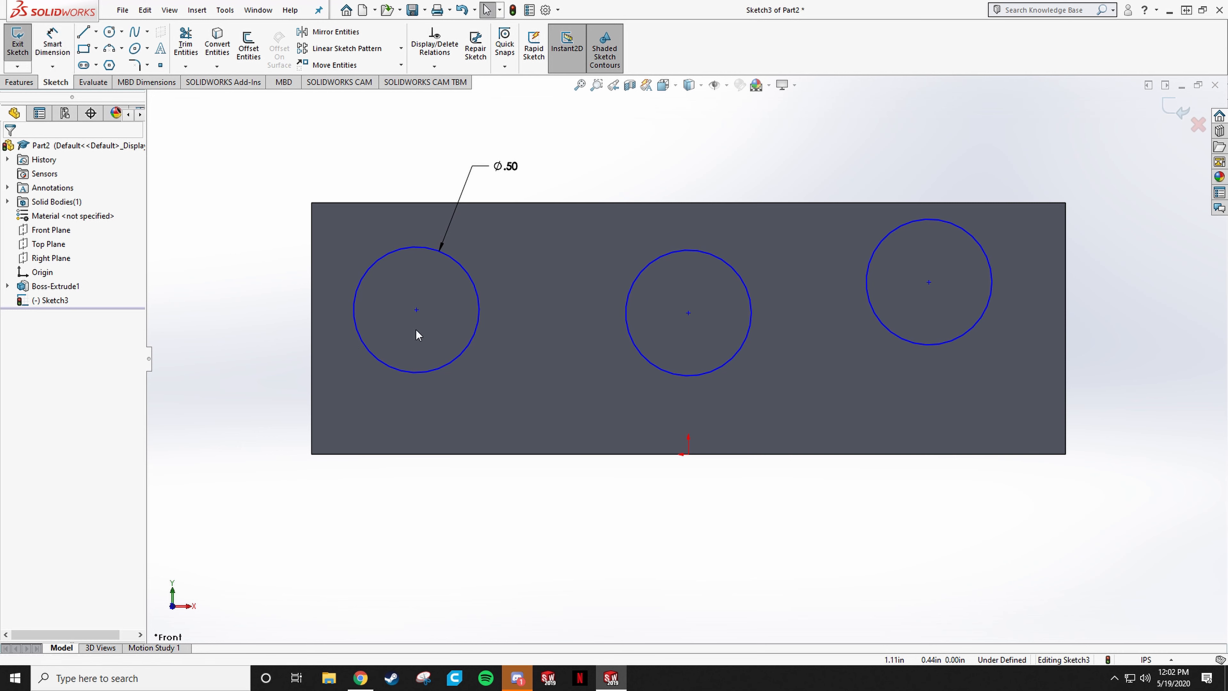
Add a Horizontal relation between the centre points of all three circles.
click(417, 310)
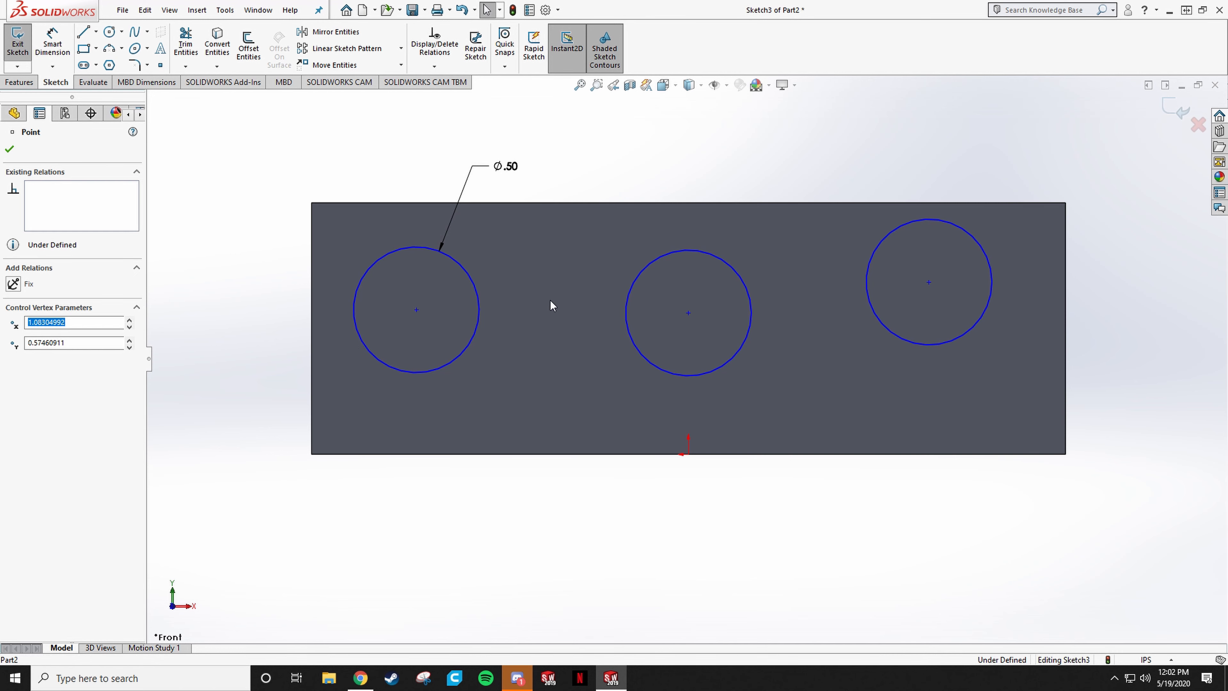
ctrl+click(688, 313)
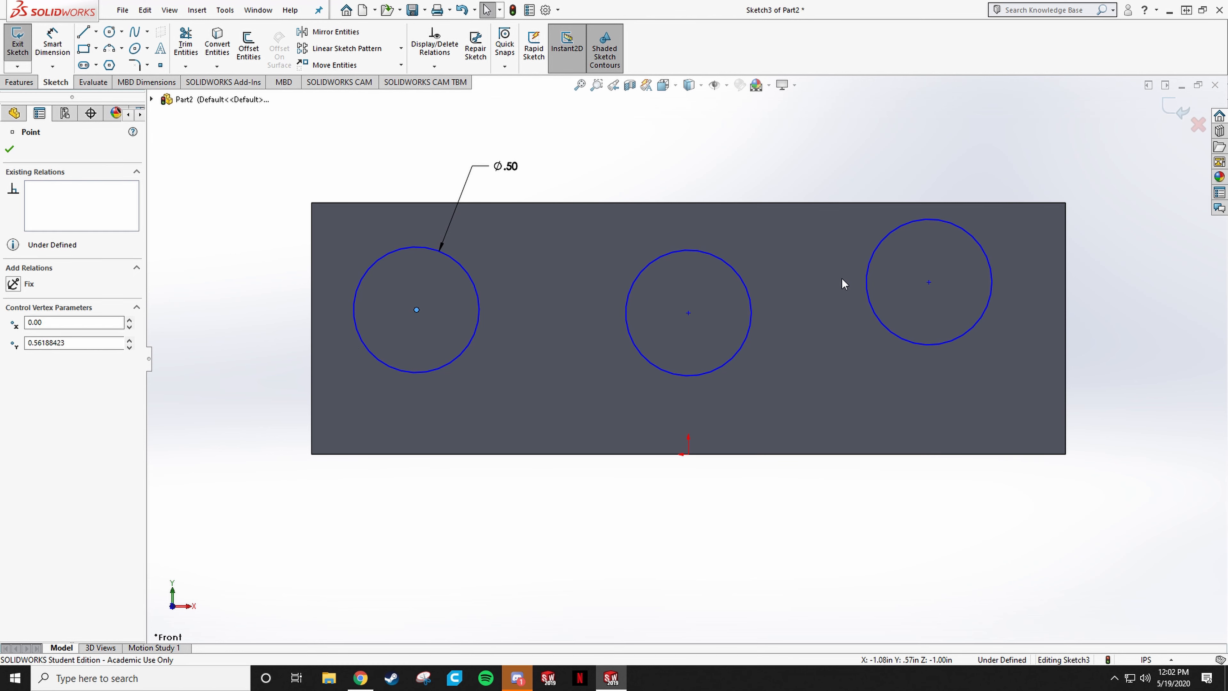
ctrl+click(929, 282)
click(13, 356)
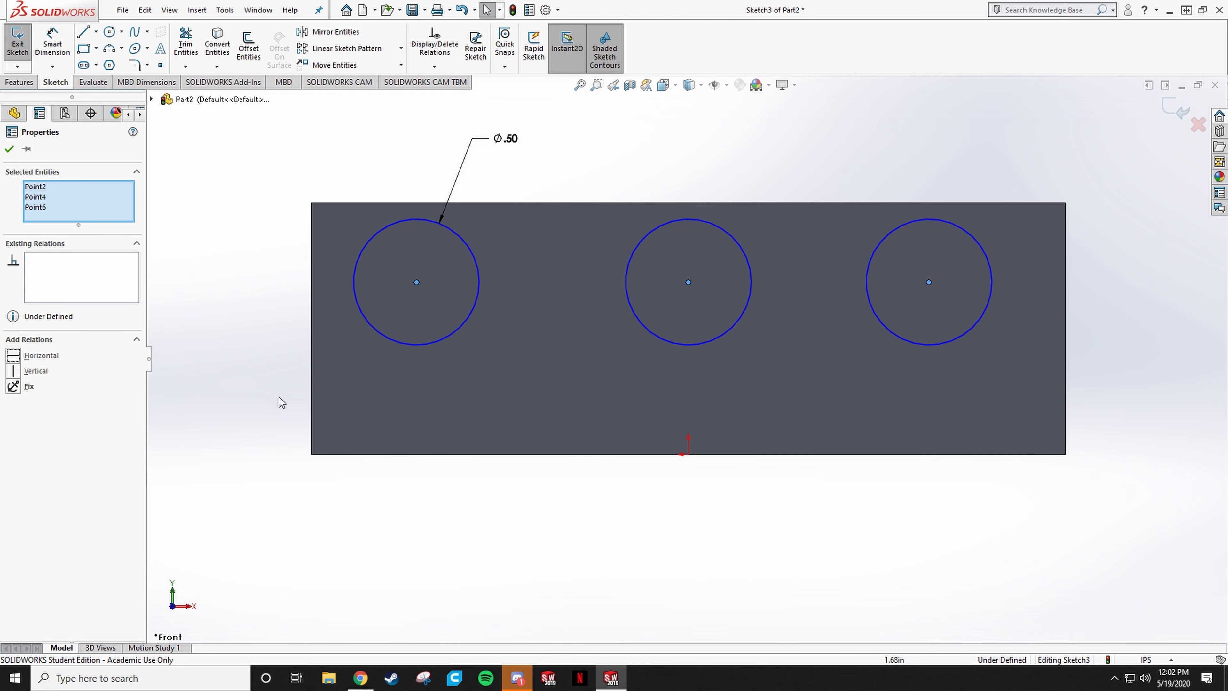
Dimension the left circle's centre 0.5 in above the face's lower-left corner, placing the dimension beside the block.
right_drag(278, 342, 279, 312)
click(417, 283)
click(309, 454)
click(220, 439)
text(.5)
key(Return)
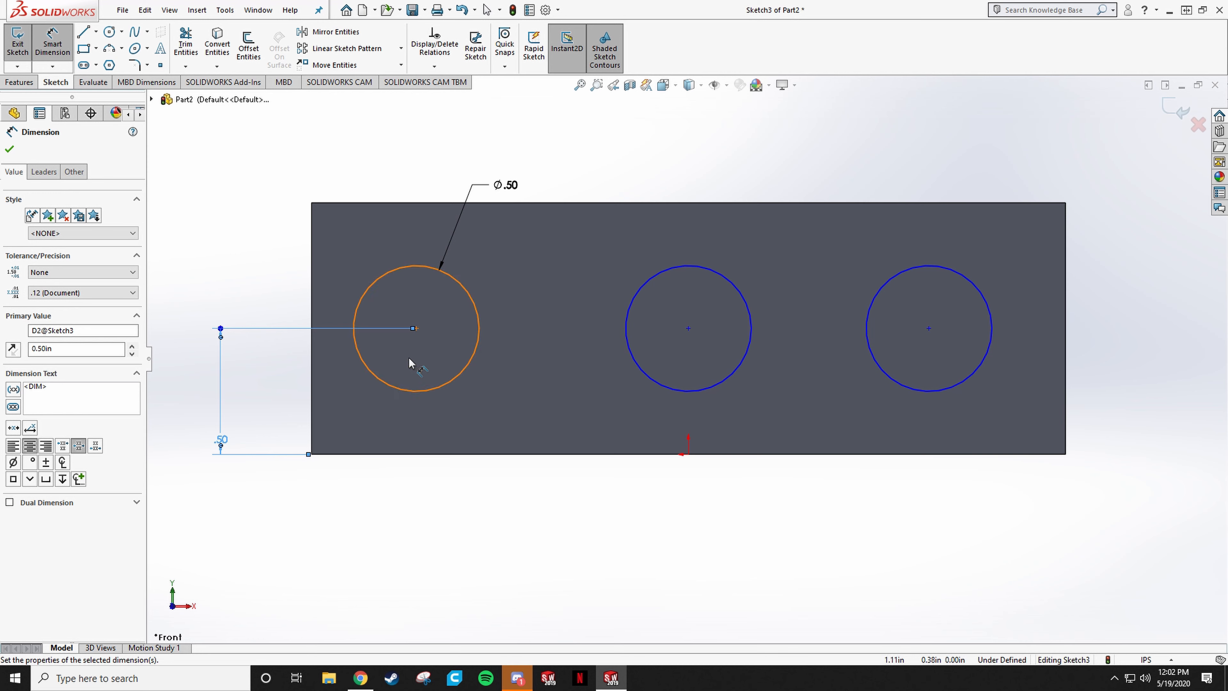
Dimension the middle circle's centre 1.5 in horizontally from the face's right edge, placing the dimension below the block.
click(688, 328)
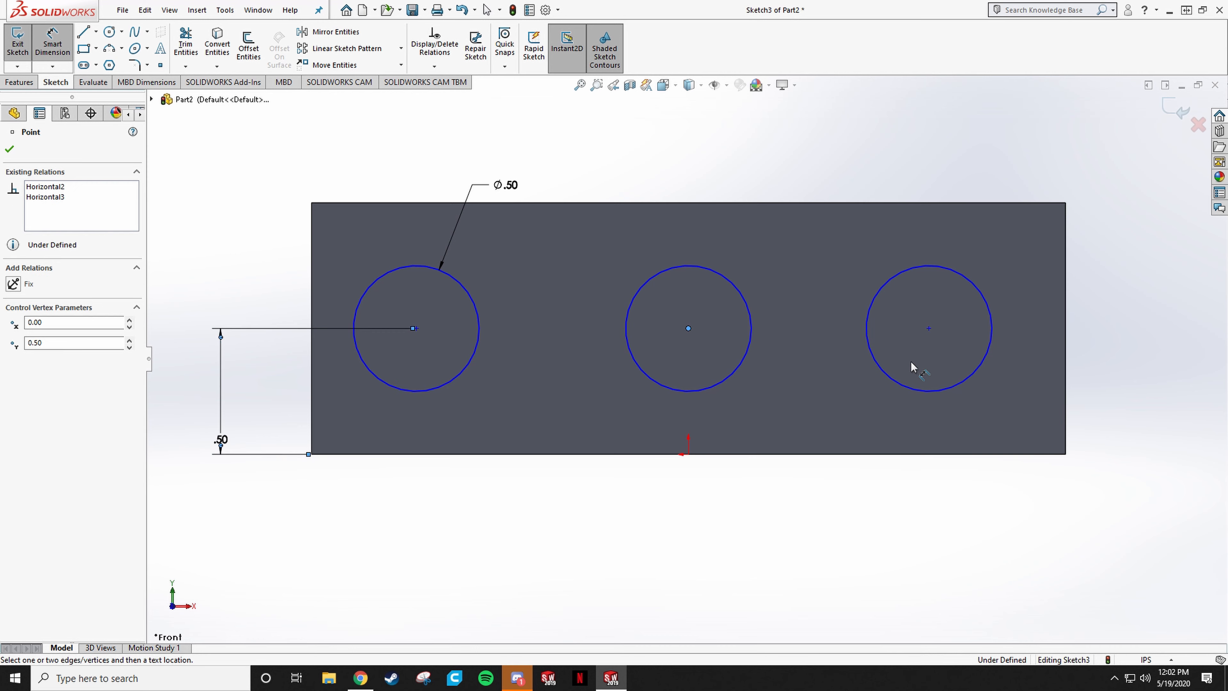
double_click(1039, 577)
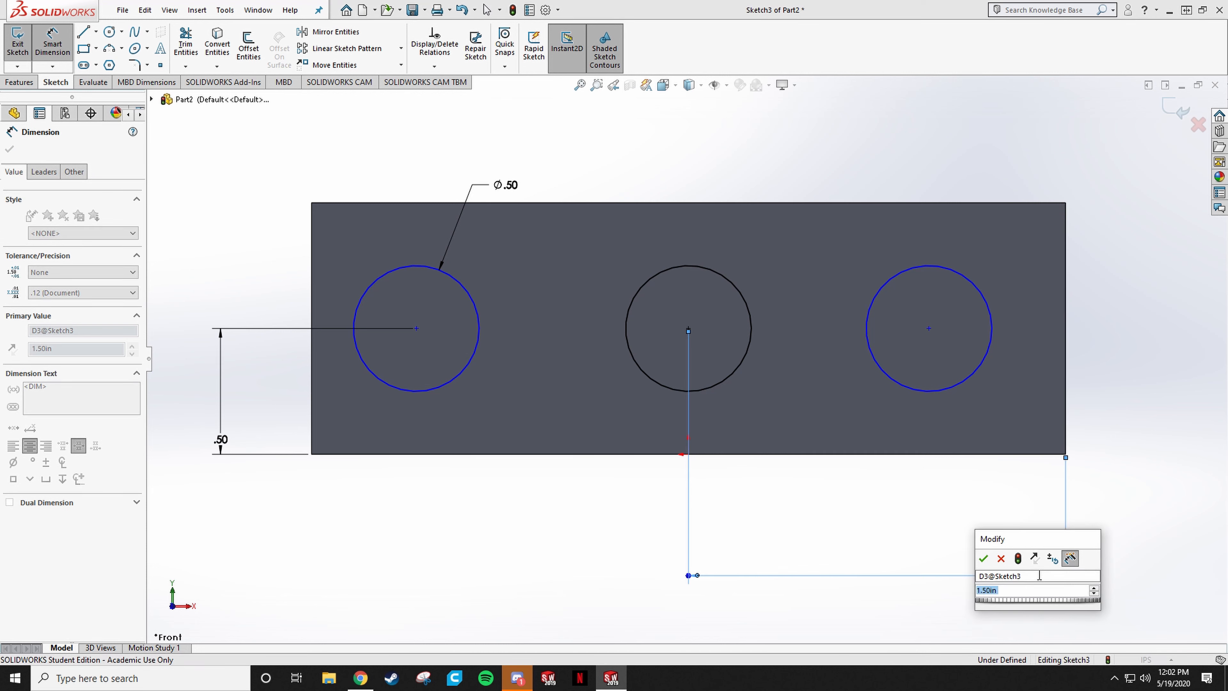
text(1.5)
key(Return)
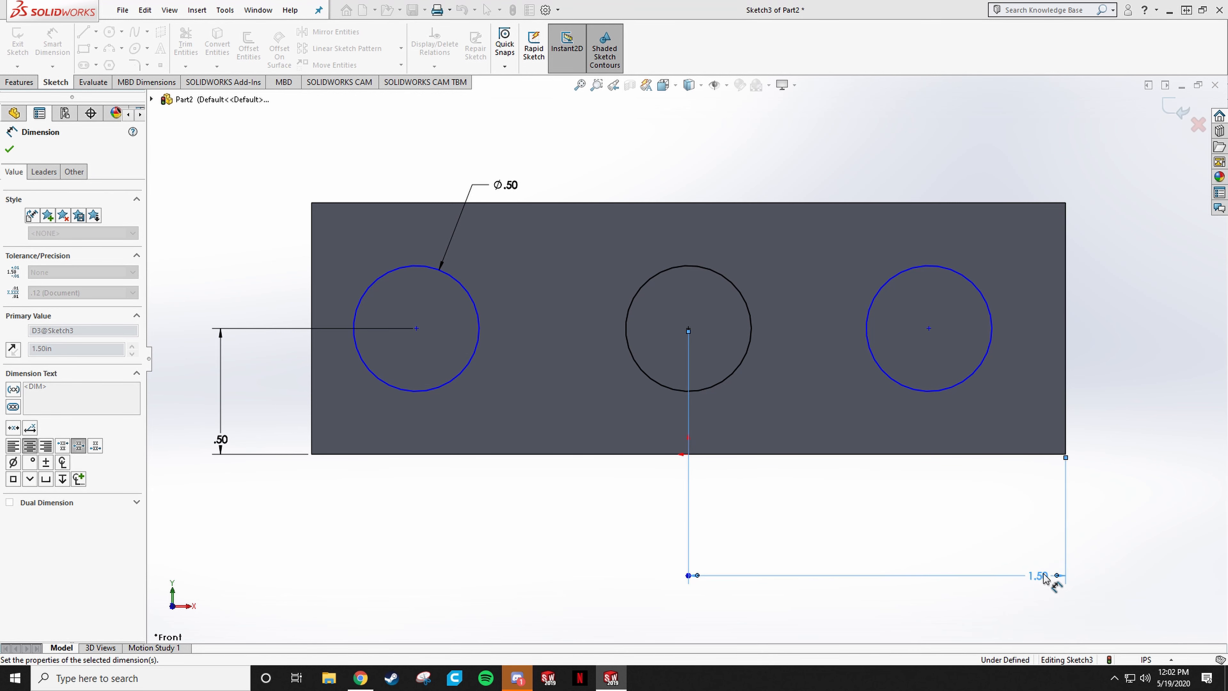
Dimension the right circle's centre 0.5 in from the face's right edge, placing the dimension above the block.
click(928, 329)
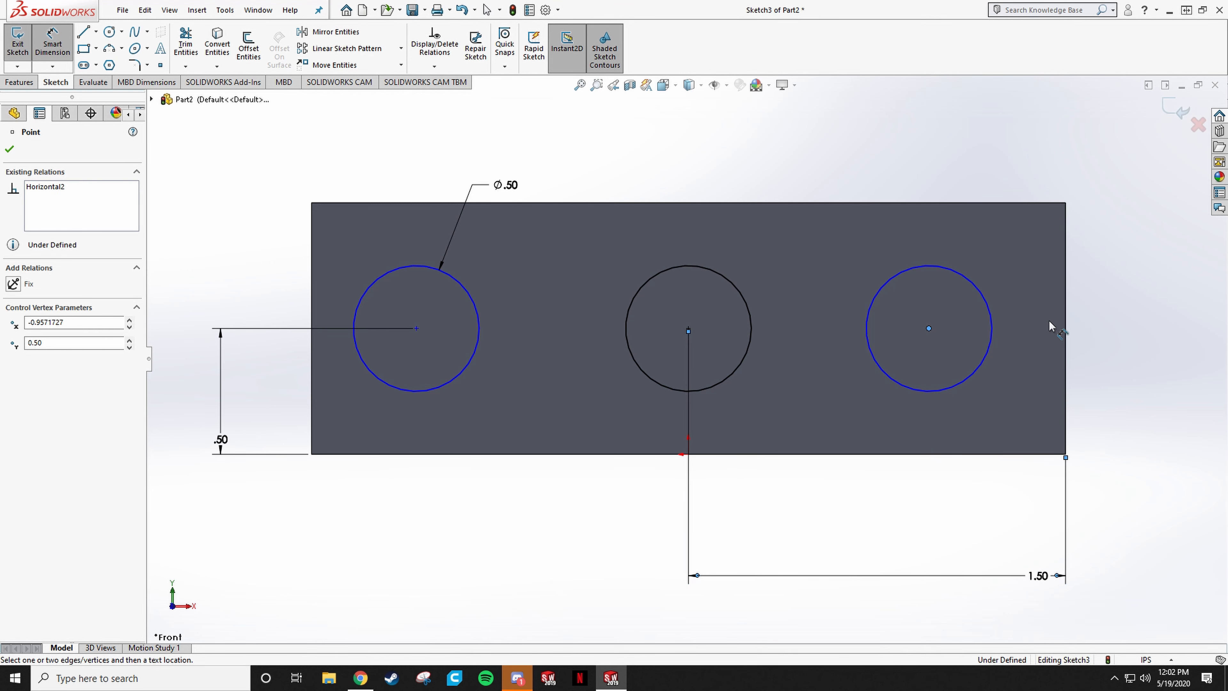
click(1064, 335)
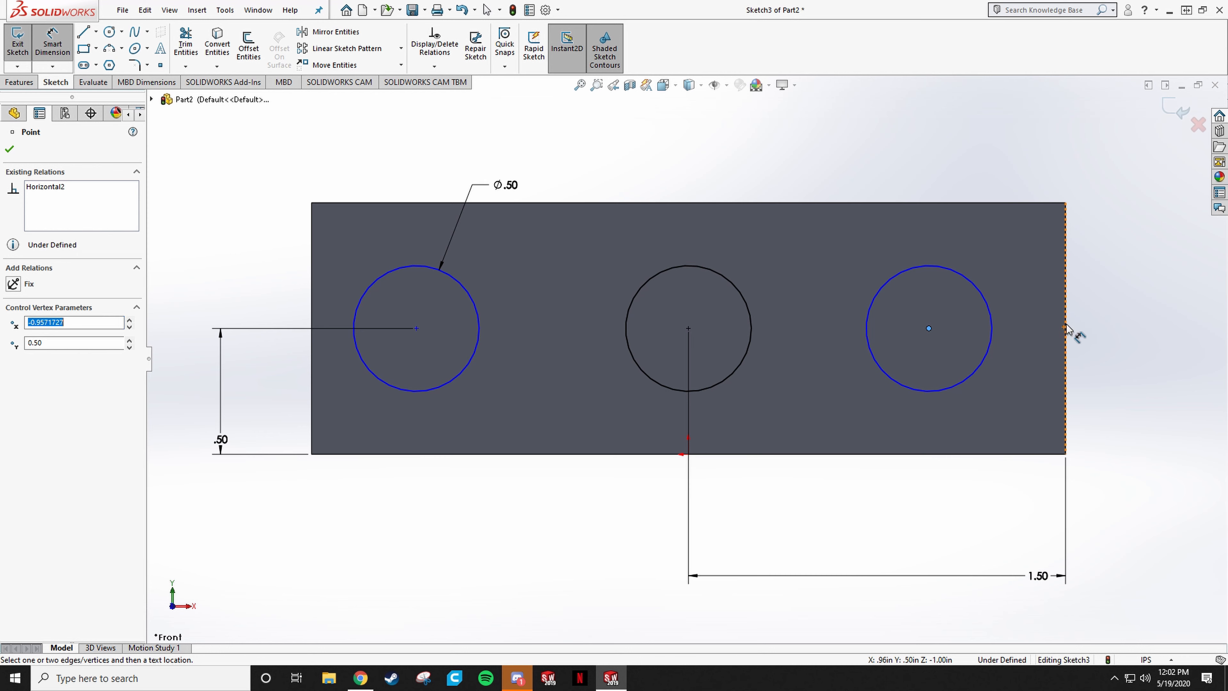
click(1050, 143)
text(.5)
key(Return)
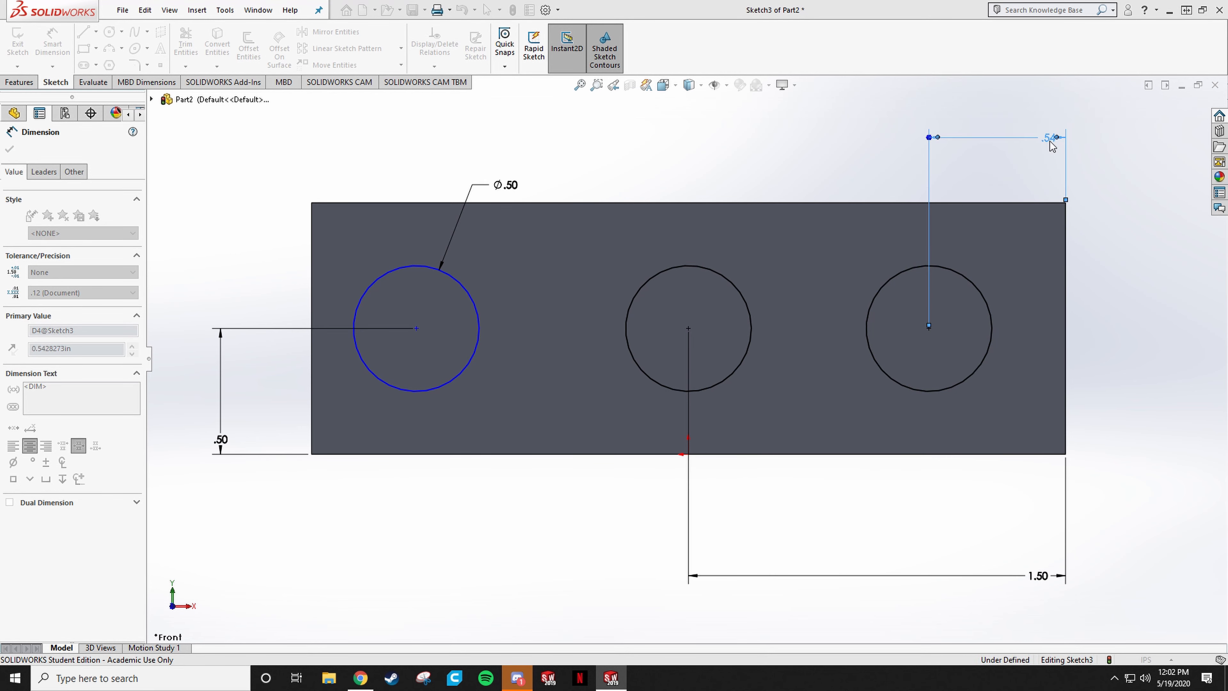
Dimension the left circle's centre 0.5 in from the face's left edge and leave the dimension command.
click(416, 329)
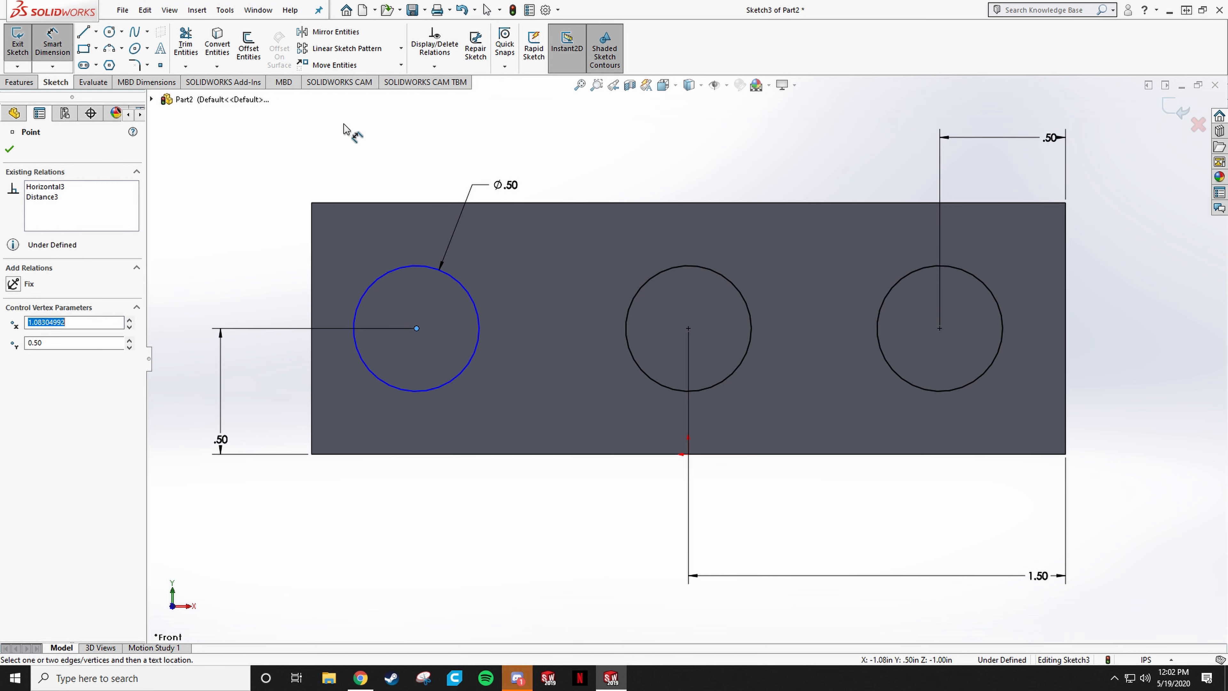
click(312, 230)
click(377, 137)
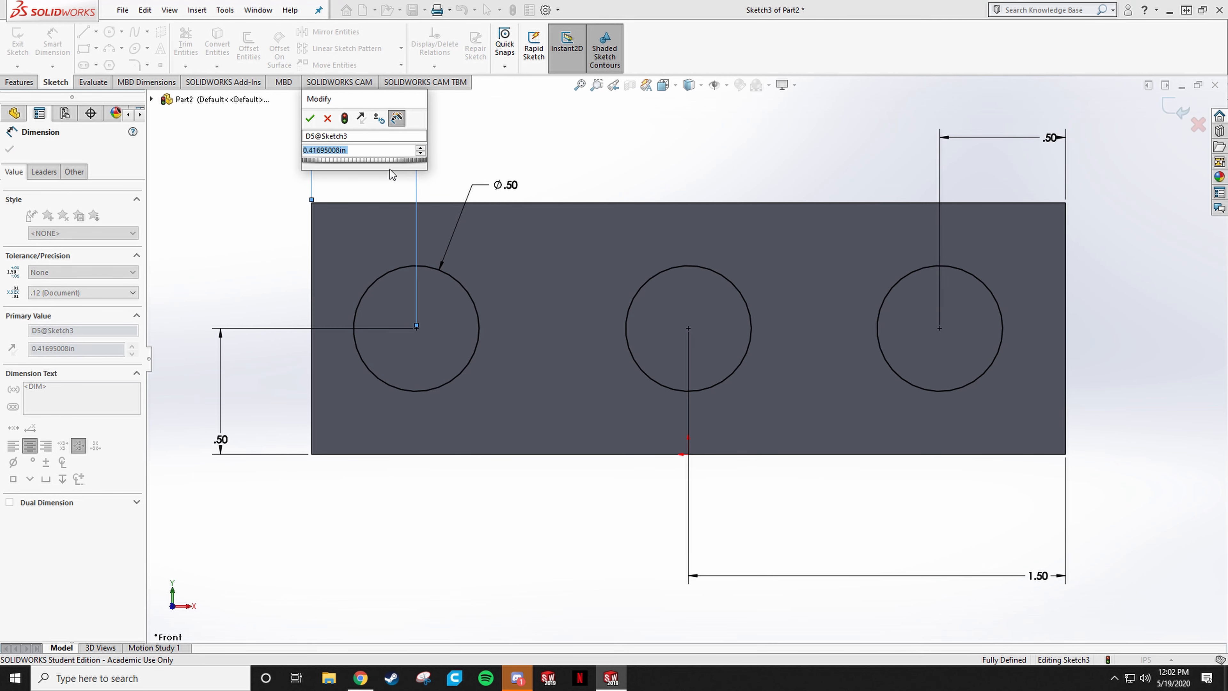
text(.5)
key(Return)
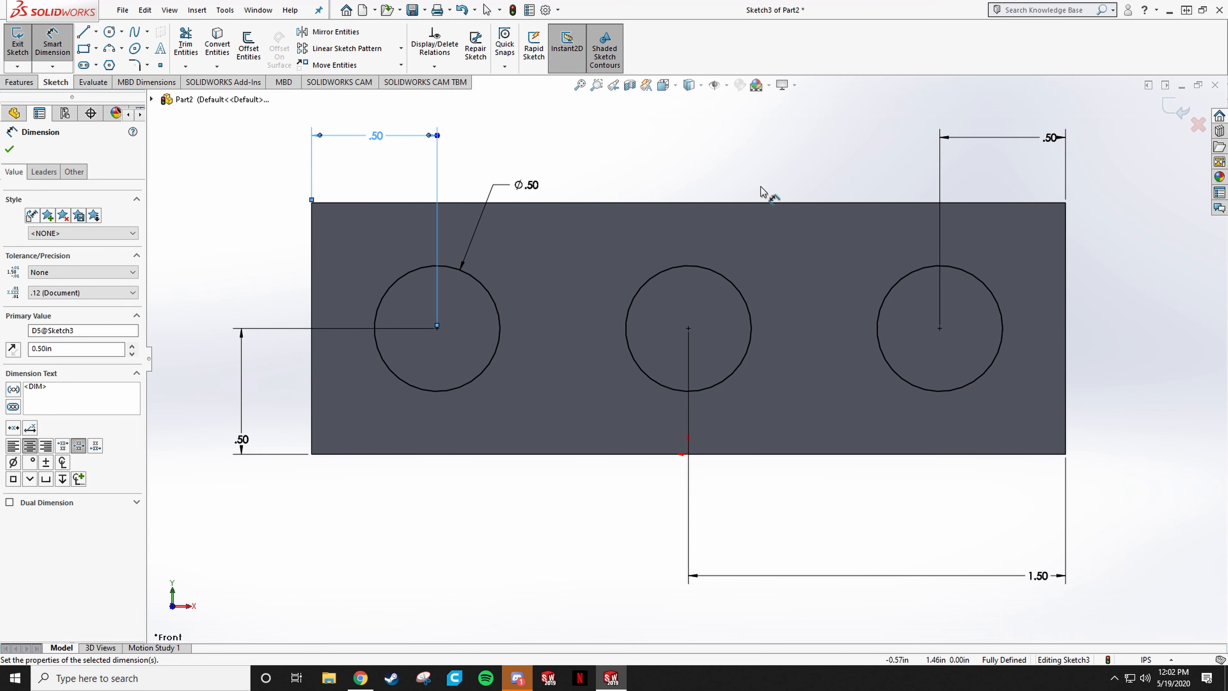
key(Escape)
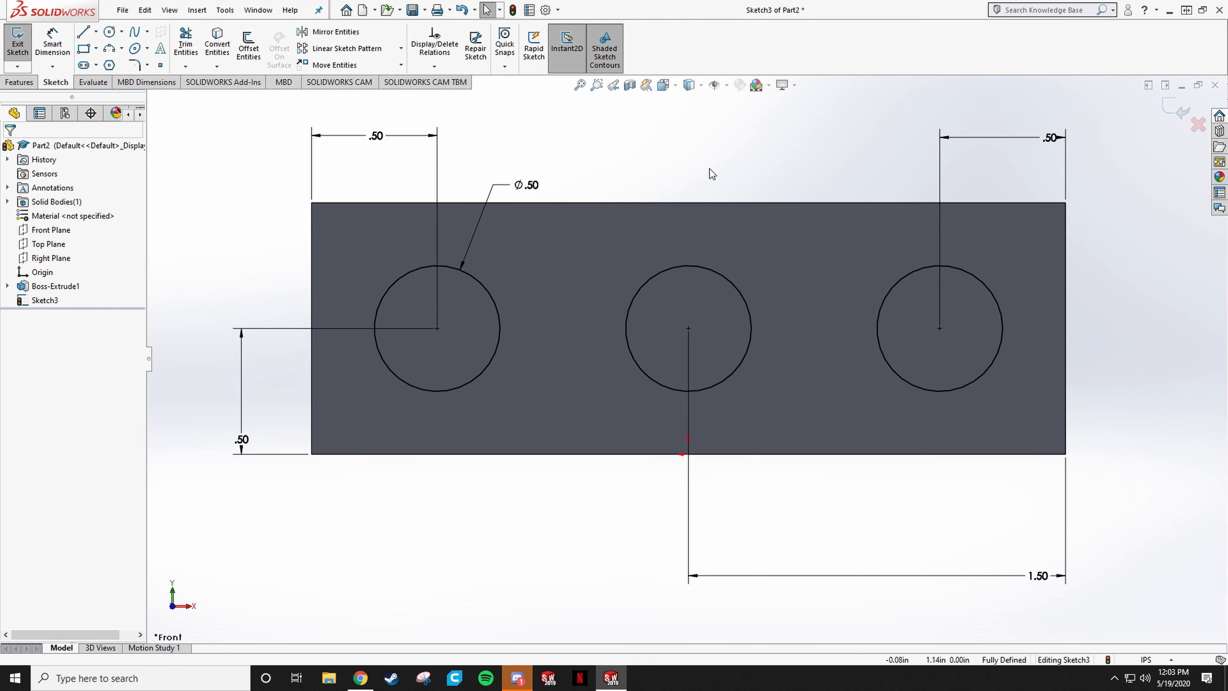
Start an Extruded Cut from the three-circle sketch with the end condition Through All - Both.
click(19, 82)
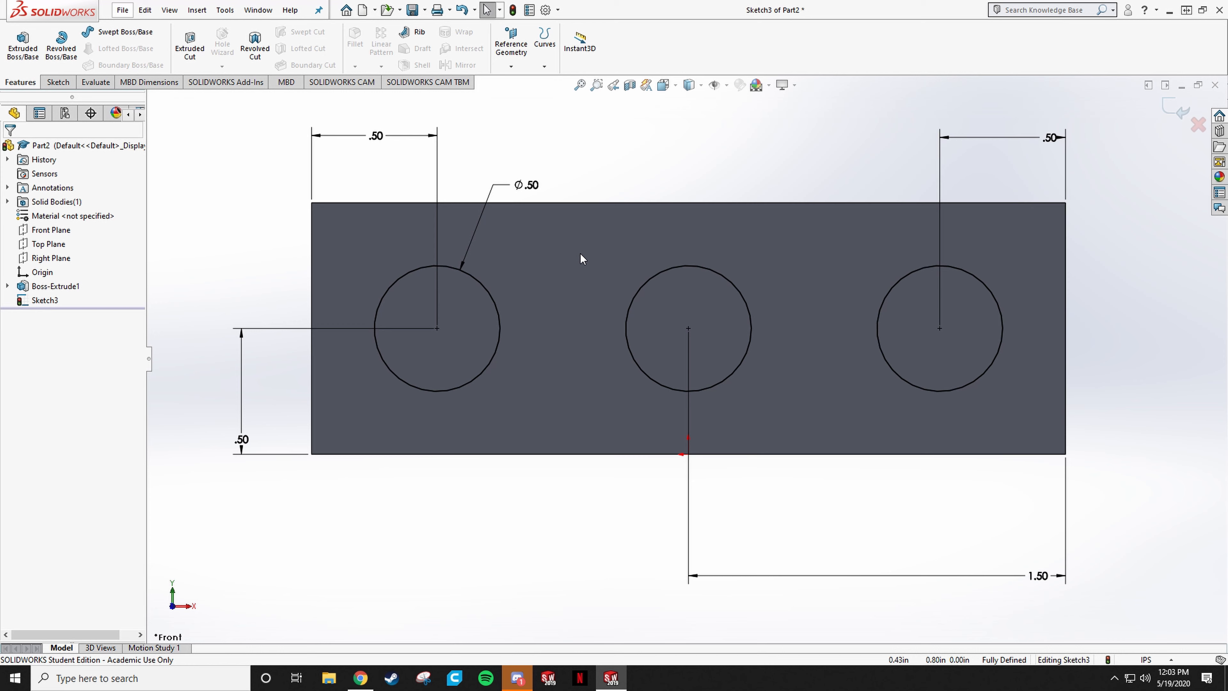
click(196, 54)
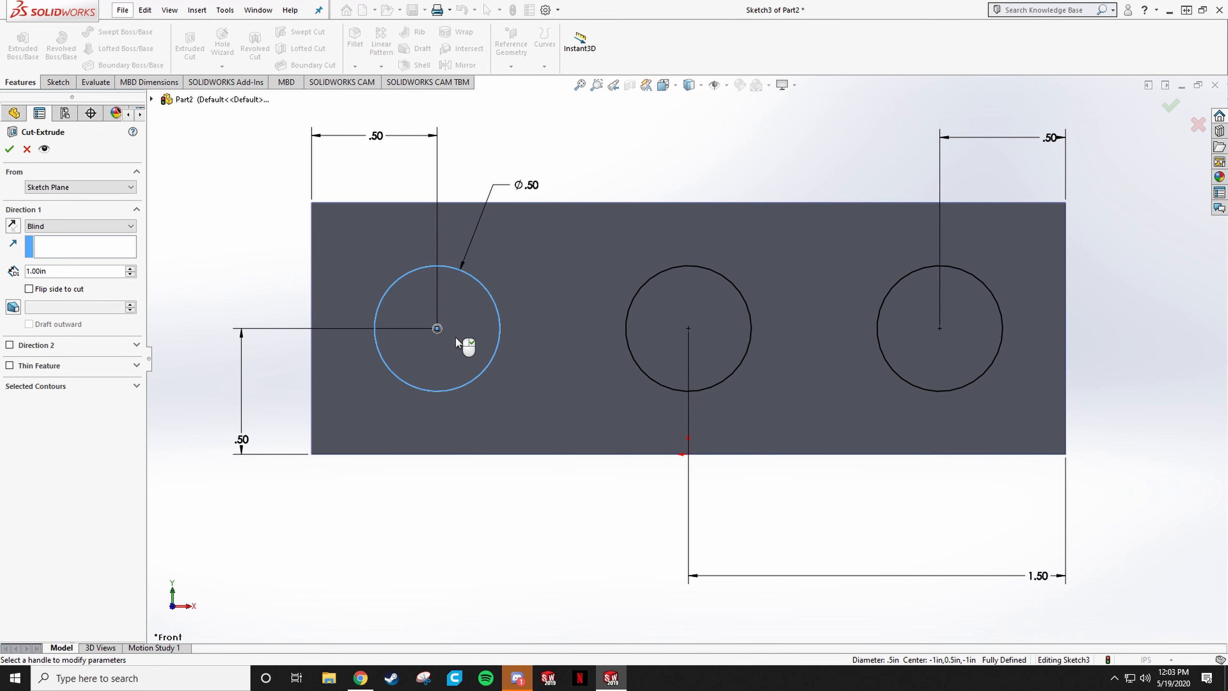
scroll(646, 410, up, 5)
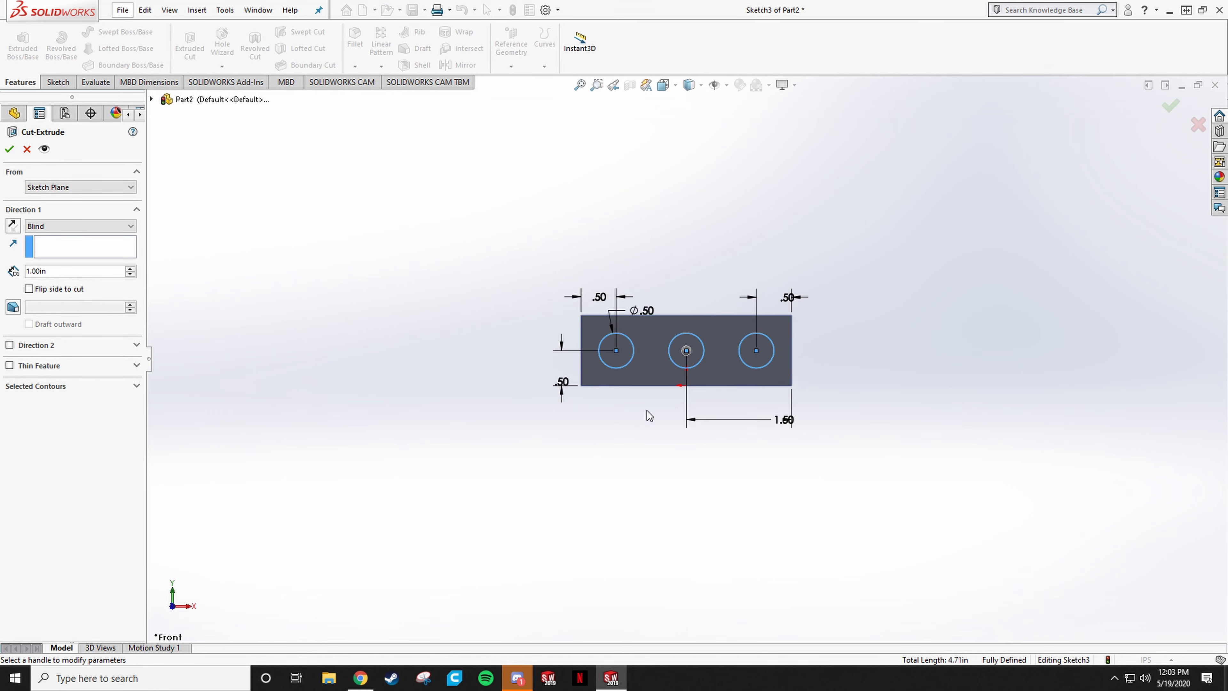
mouse_move(646, 410)
middle_down()
mouse_move(526, 522)
mouse_move(660, 477)
middle_up()
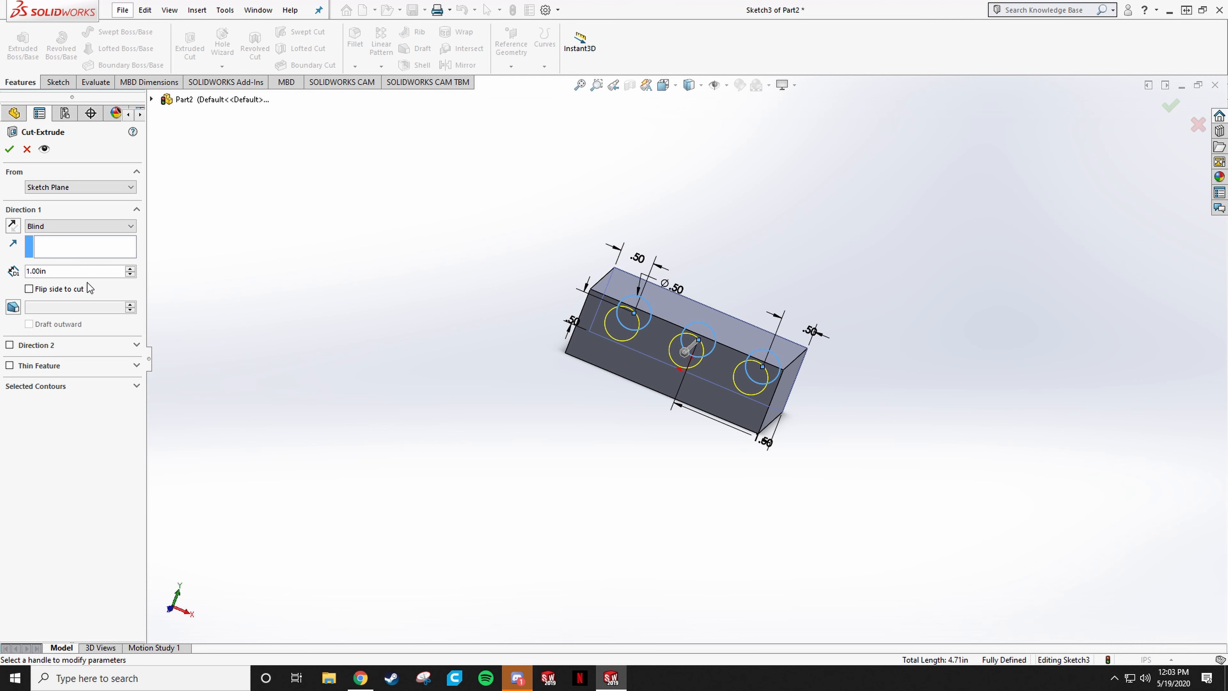
middle_drag(265, 278, 216, 310)
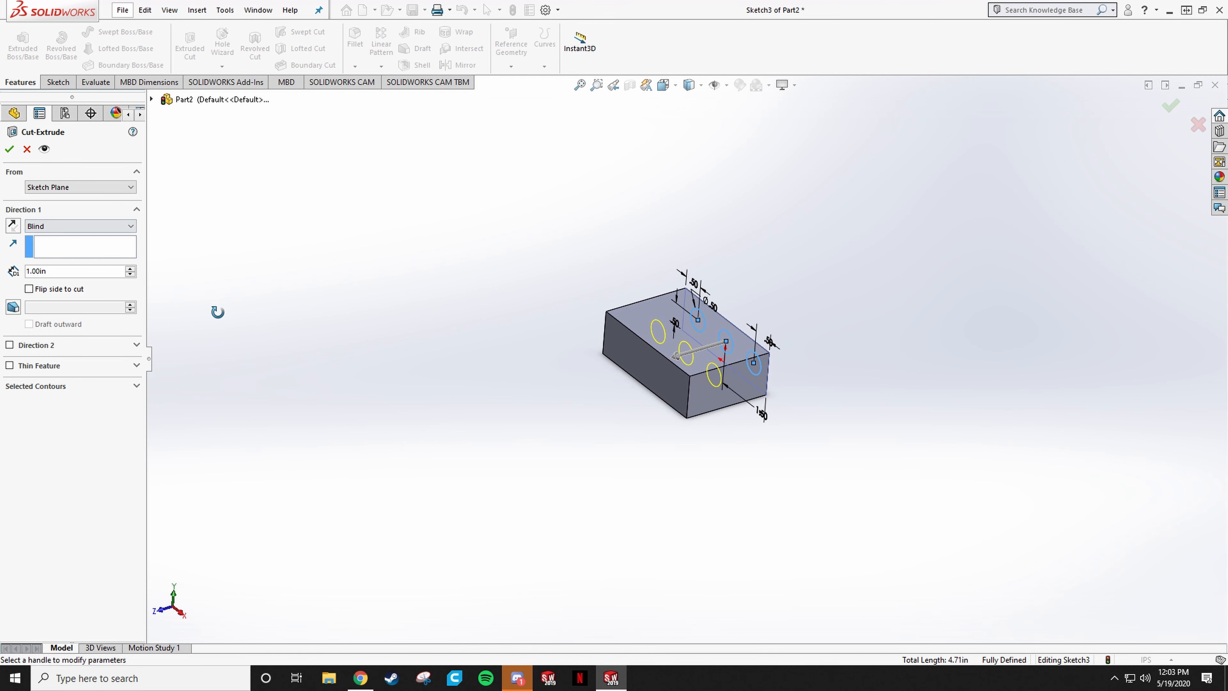
click(77, 226)
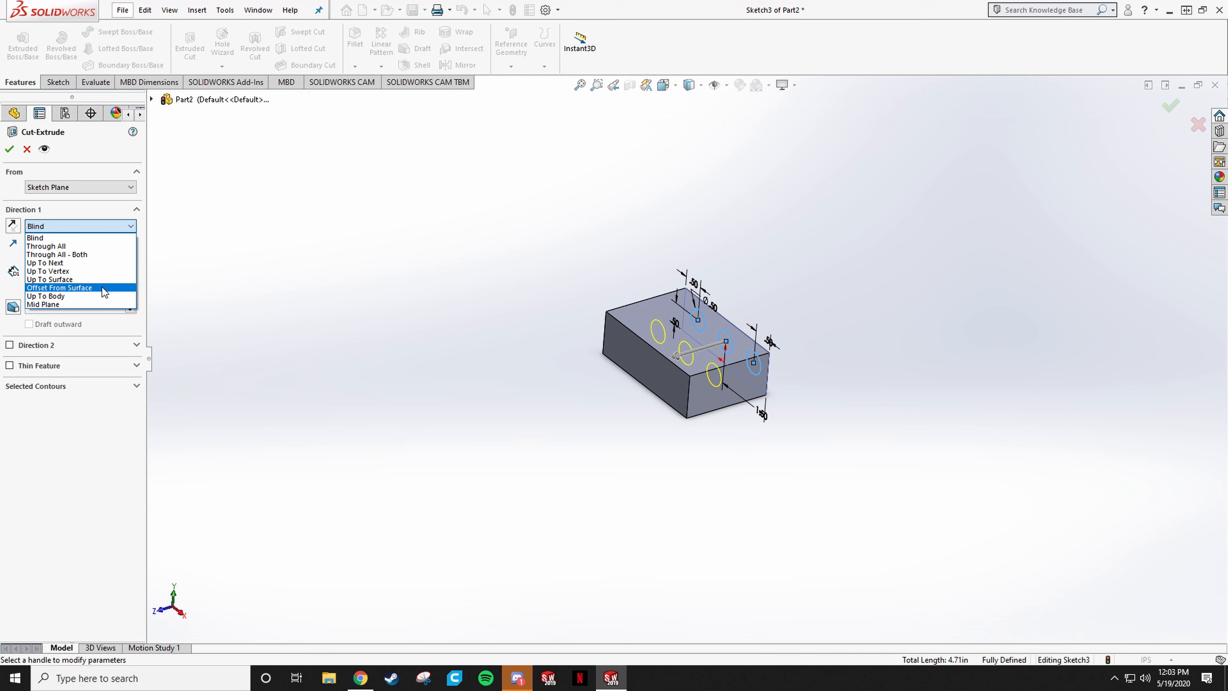
click(82, 287)
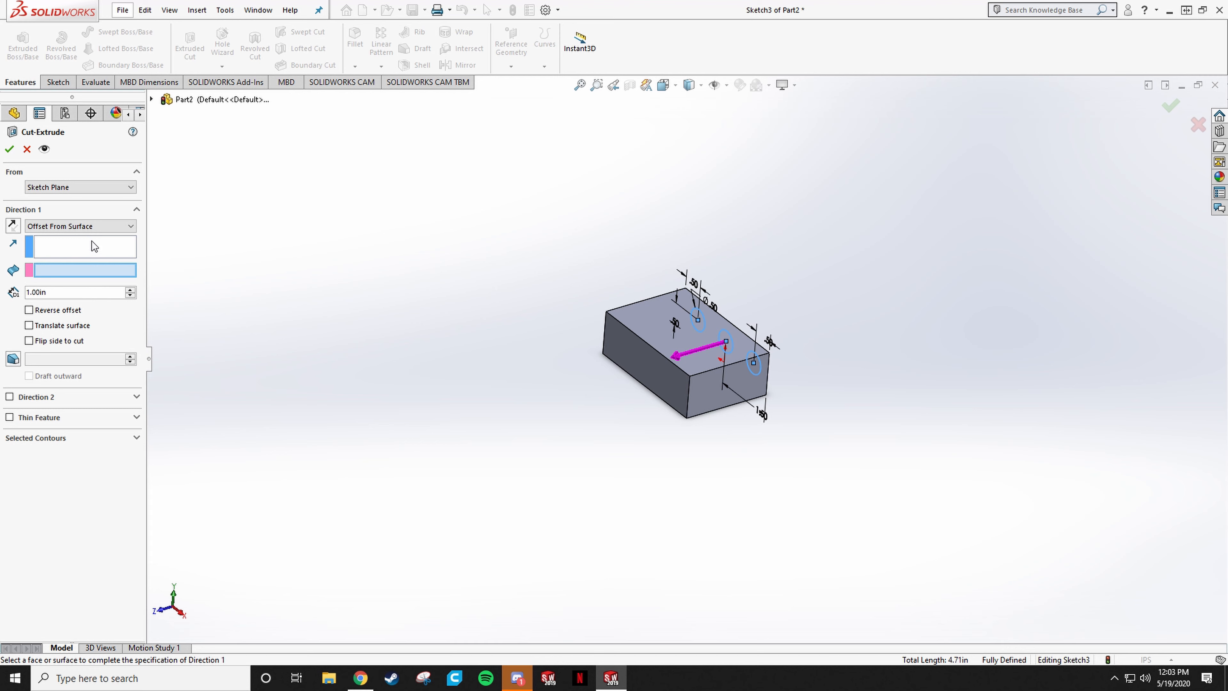
click(86, 230)
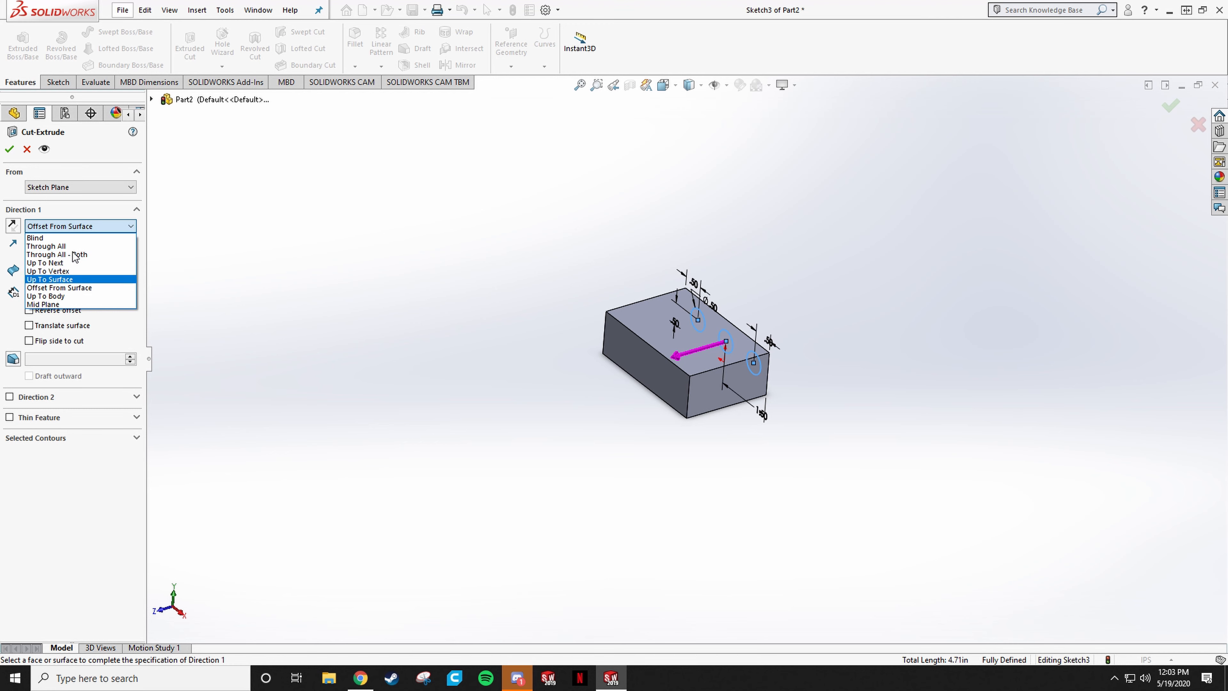
click(97, 255)
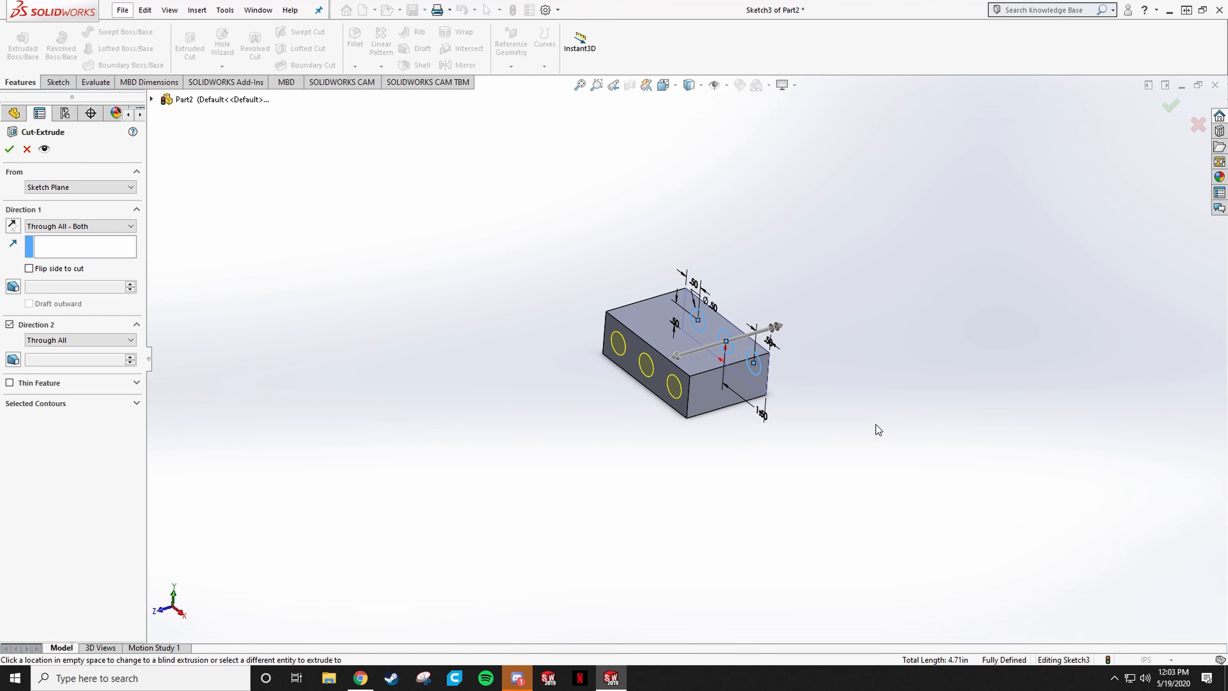
Try the Through All end condition for the cut and check its preview from the side.
middle_drag(879, 430, 996, 438)
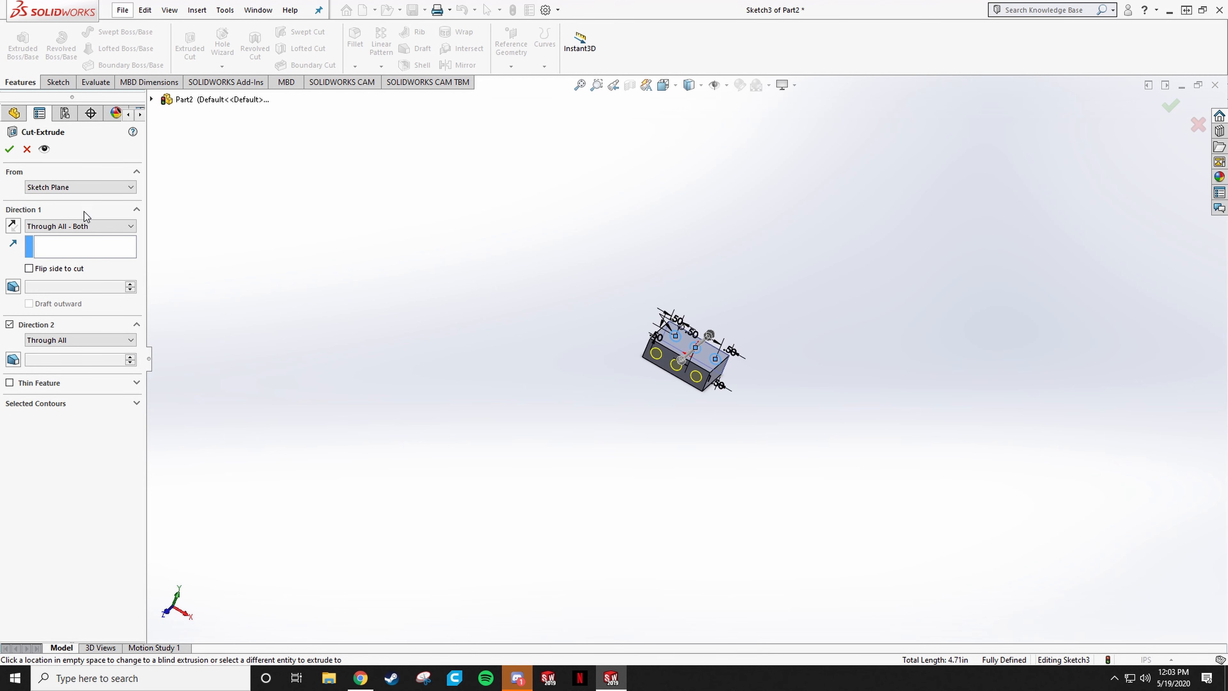
click(86, 226)
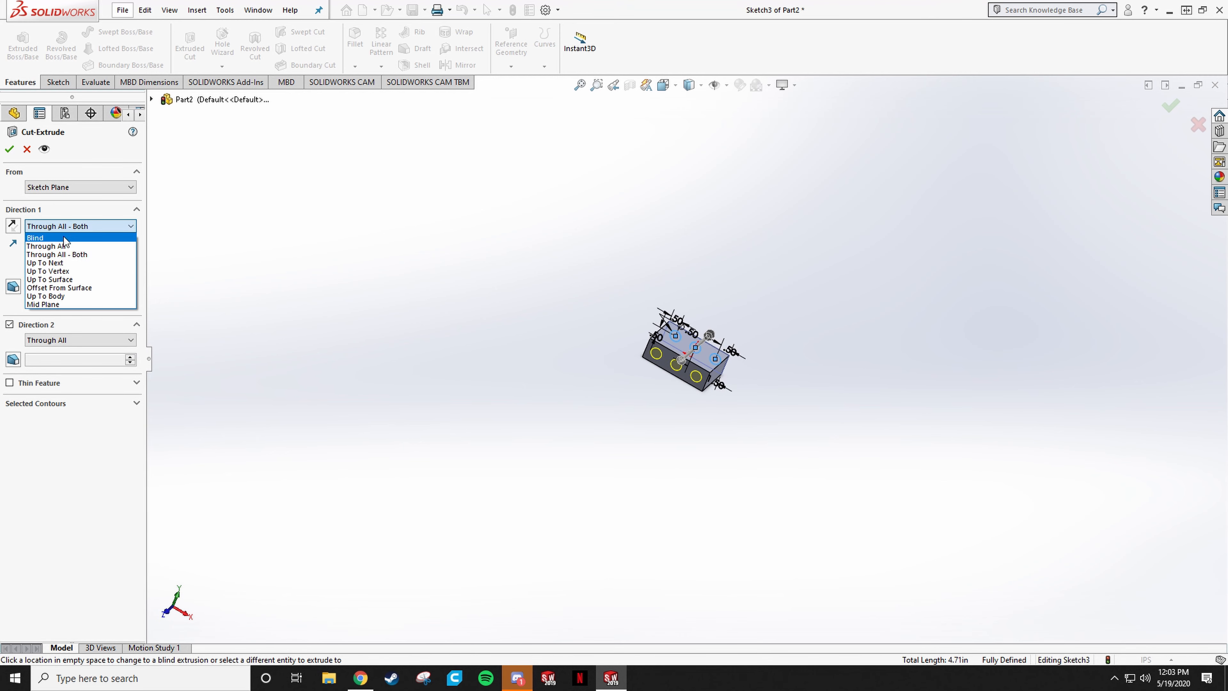
click(78, 247)
middle_drag(516, 293, 250, 290)
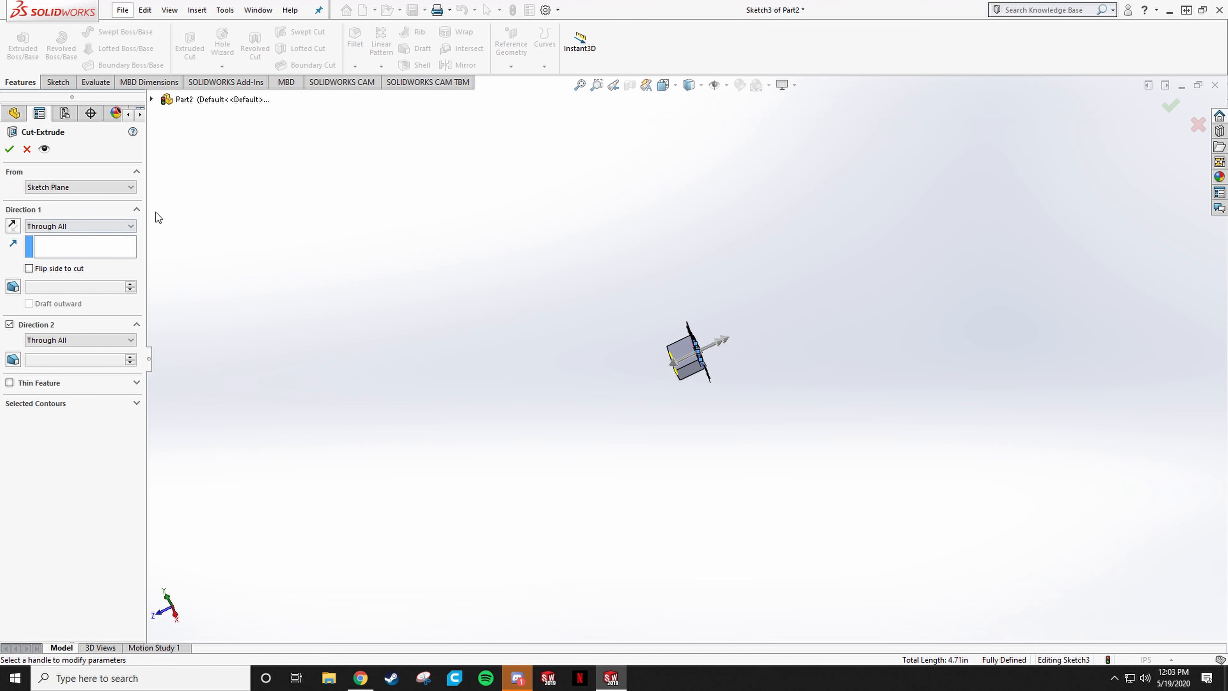
Set the cut's end condition to Through All - Both and complete the three holes.
click(131, 226)
click(75, 256)
key(Return)
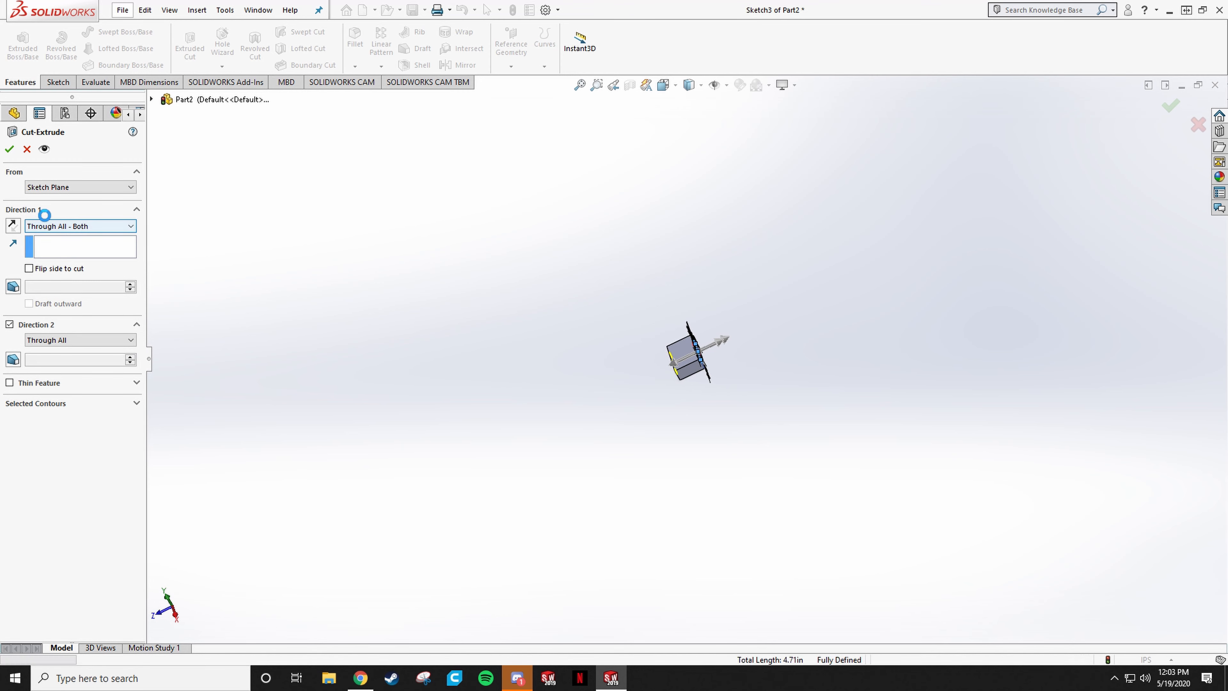
Start a Chamfer and select the block's vertical corner edge beside the end hole.
scroll(614, 375, down, 2)
scroll(697, 352, down, 10)
scroll(769, 373, up, 1)
middle_drag(770, 380, 601, 414)
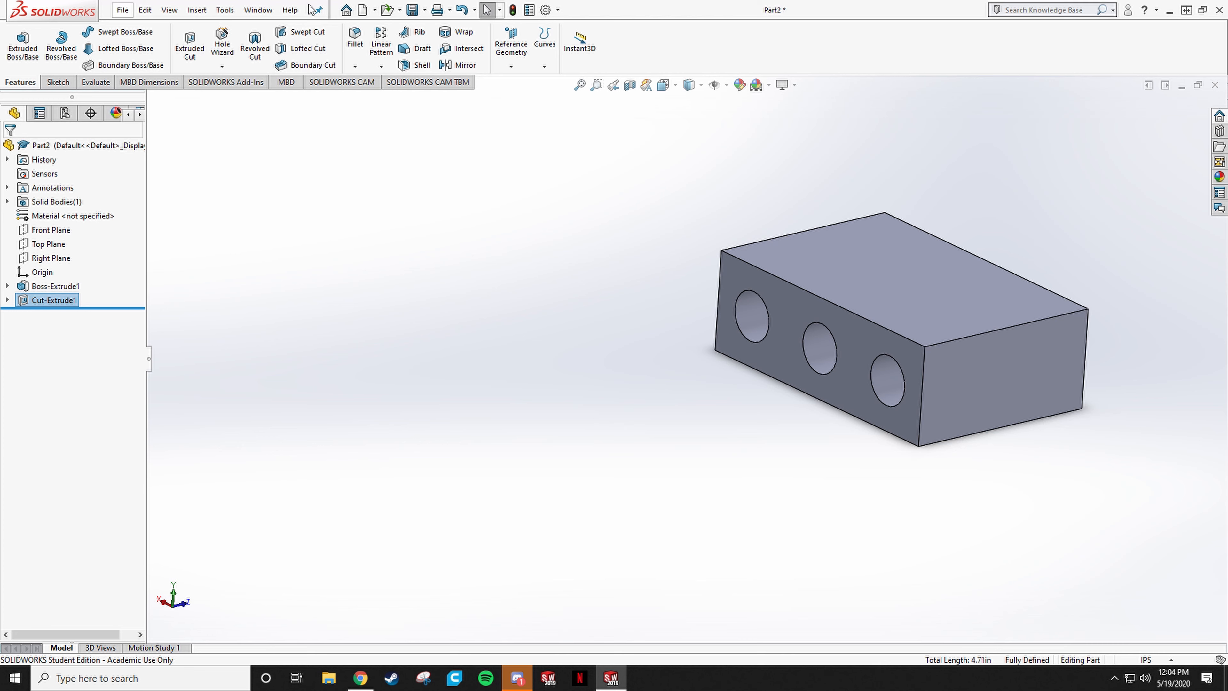
click(355, 66)
scroll(587, 196, up, 3)
scroll(479, 184, down, 4)
middle_drag(609, 186, 573, 272)
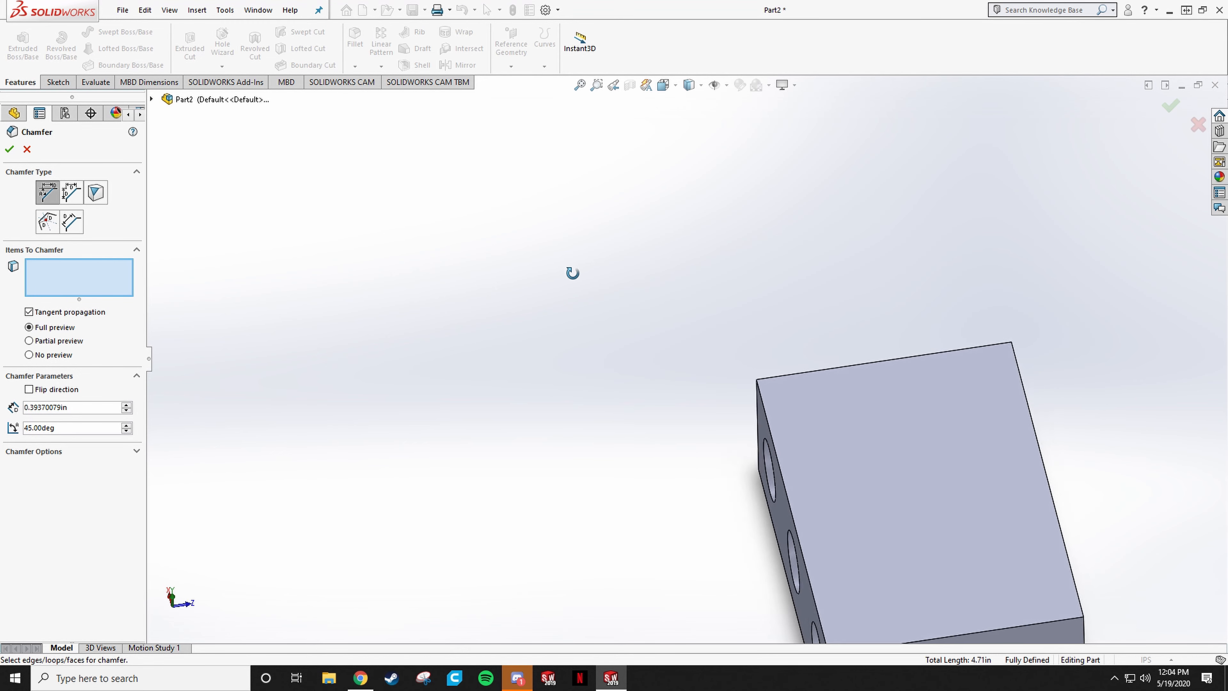
scroll(624, 242, up, 3)
scroll(627, 285, down, 6)
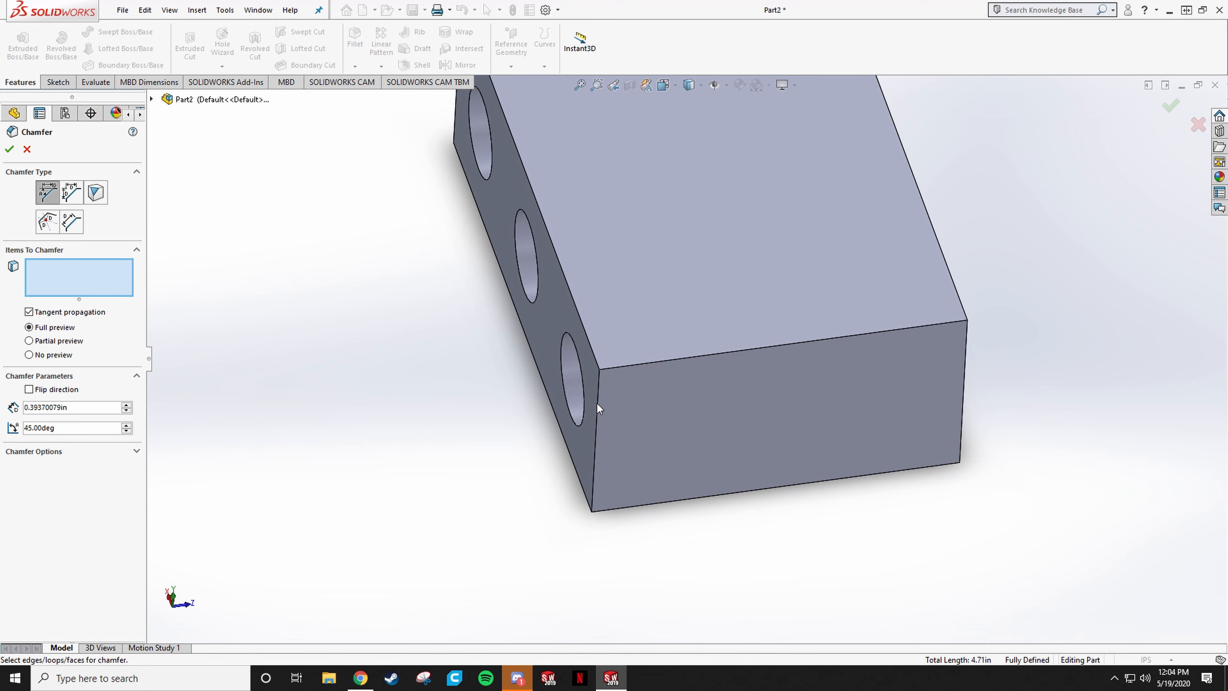
click(598, 401)
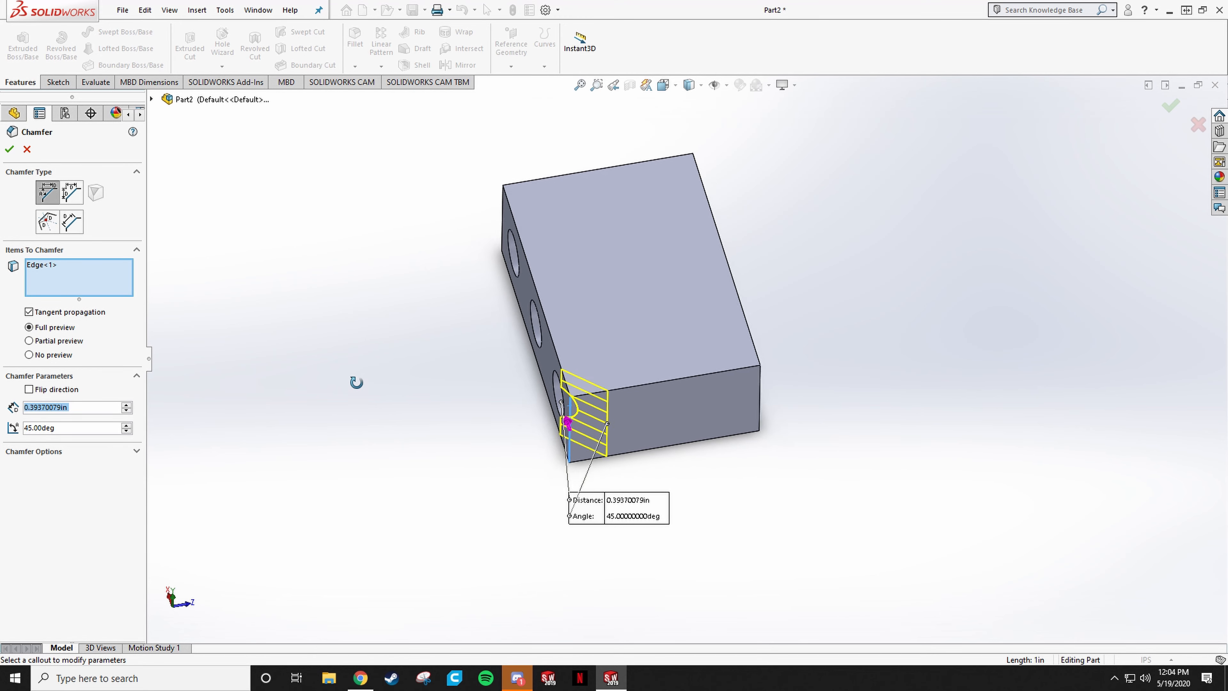
Add the block's two end faces to the items of the chamfer.
scroll(600, 387, down, 4)
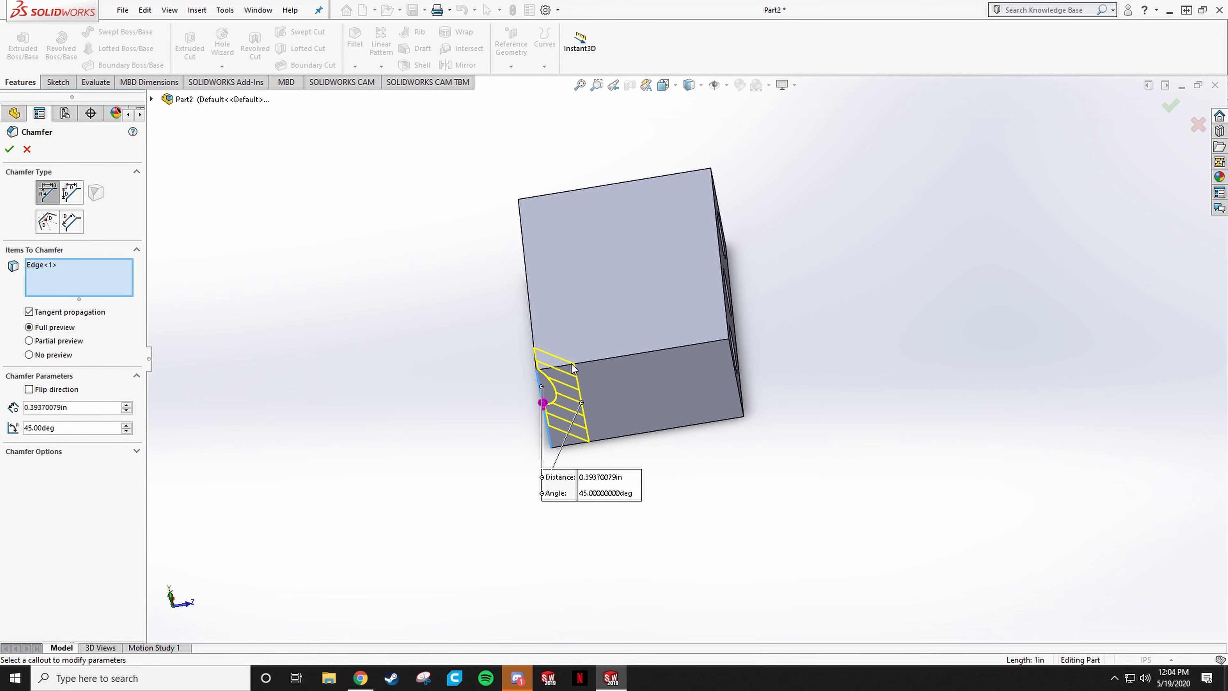
middle_drag(678, 387, 971, 358)
scroll(972, 358, up, 3)
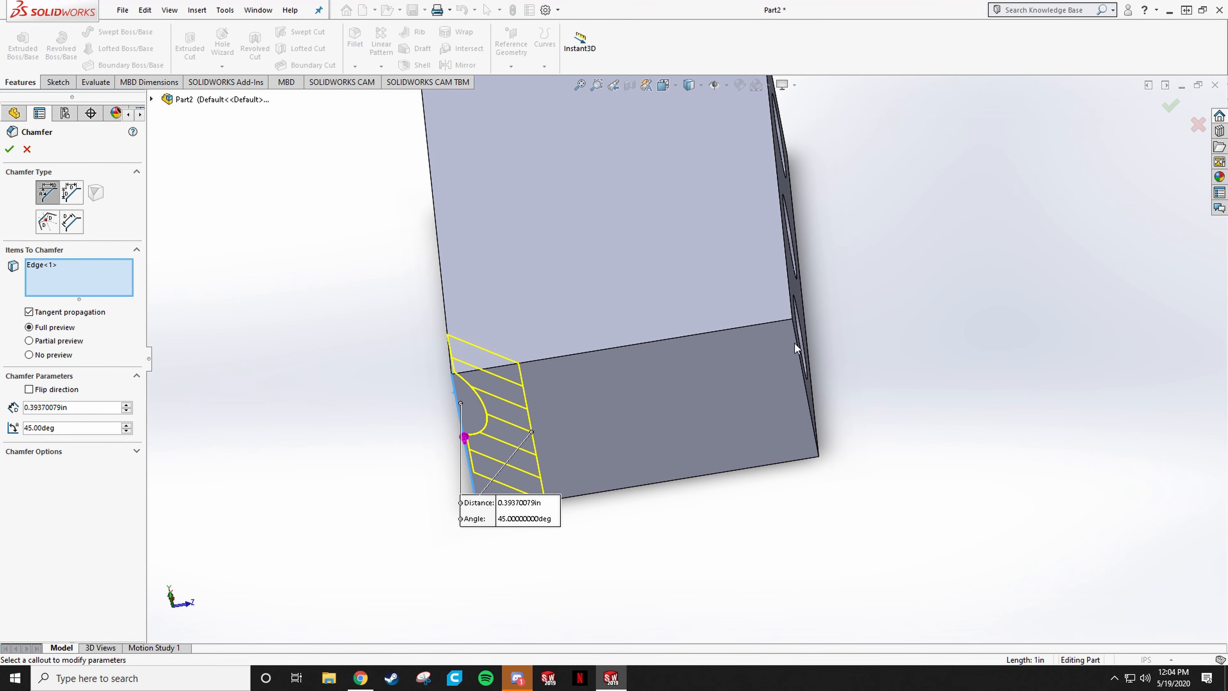
click(797, 348)
scroll(815, 307, up, 4)
middle_drag(814, 307, 569, 466)
click(533, 426)
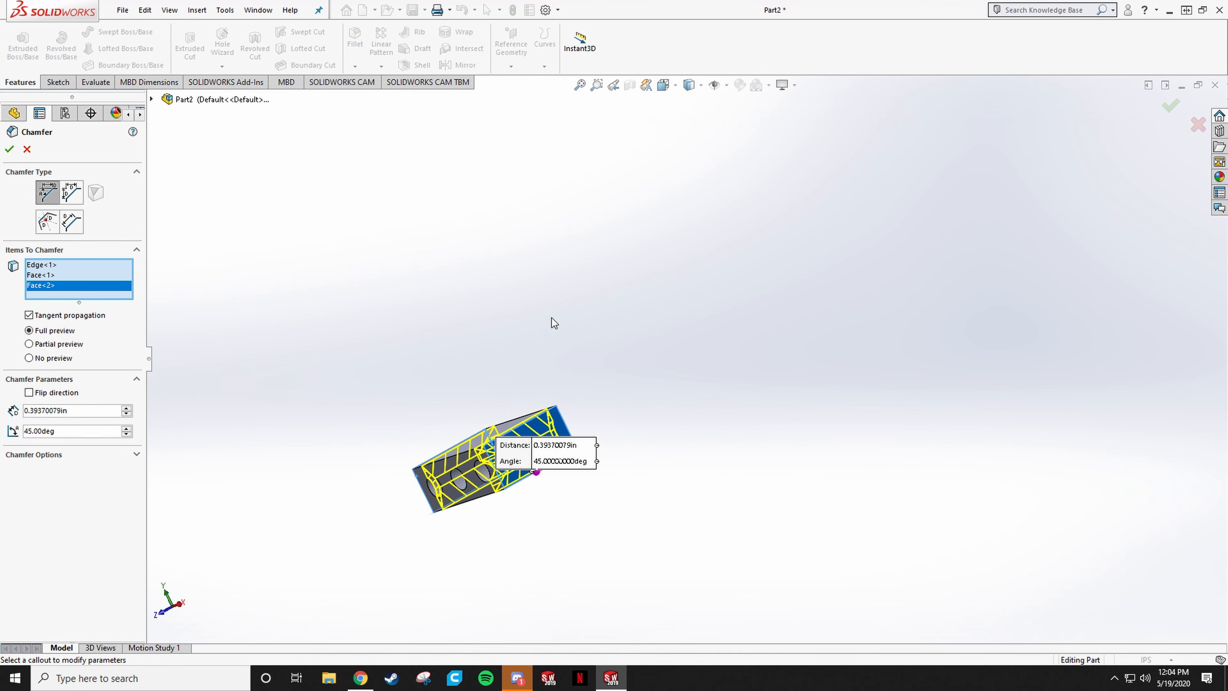
Add the block's top face and the long bottom edge at the back to the chamfer.
middle_drag(555, 323, 845, 451)
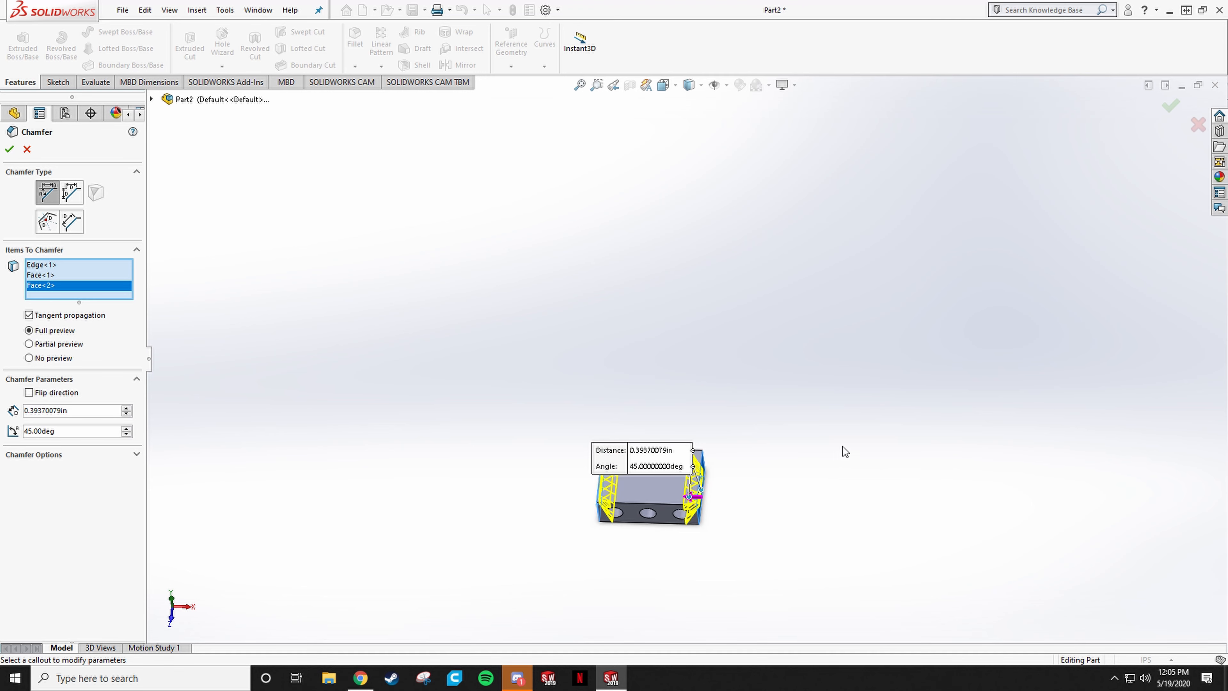
scroll(843, 446, up, 3)
scroll(779, 433, down, 6)
scroll(338, 415, down, 2)
ctrl+middle_drag(324, 406, 546, 339)
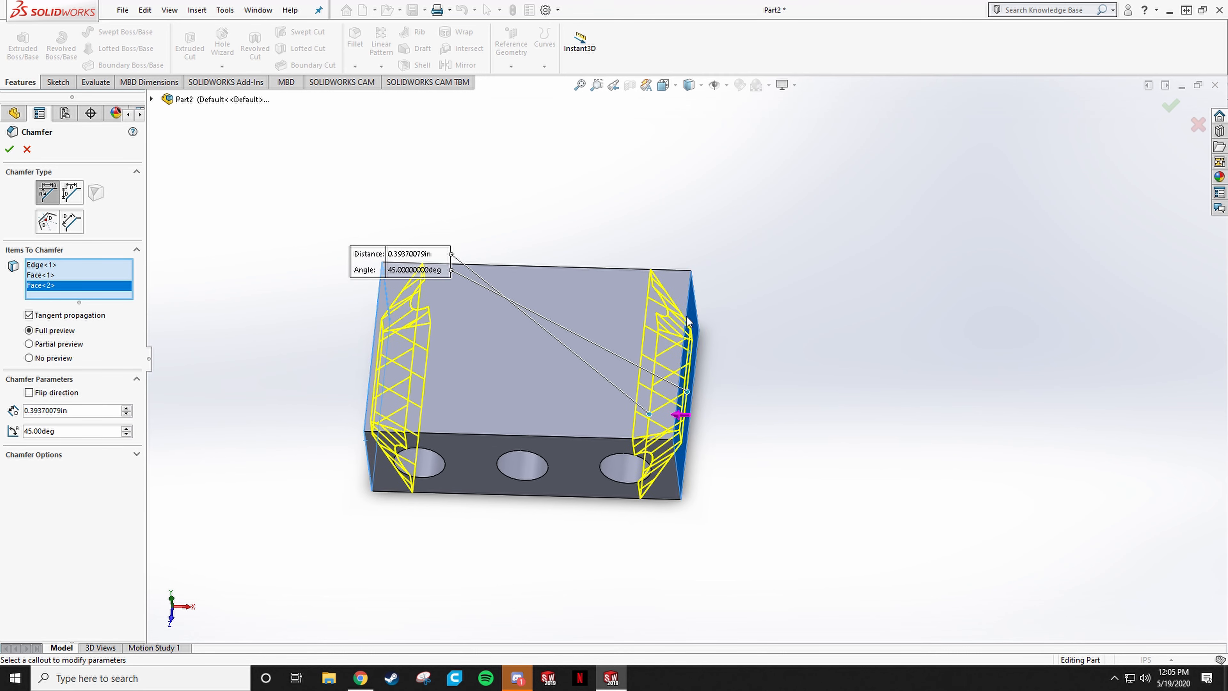
click(546, 338)
scroll(656, 272, up, 4)
middle_drag(656, 272, 653, 152)
scroll(653, 393, down, 7)
drag(645, 348, 641, 357)
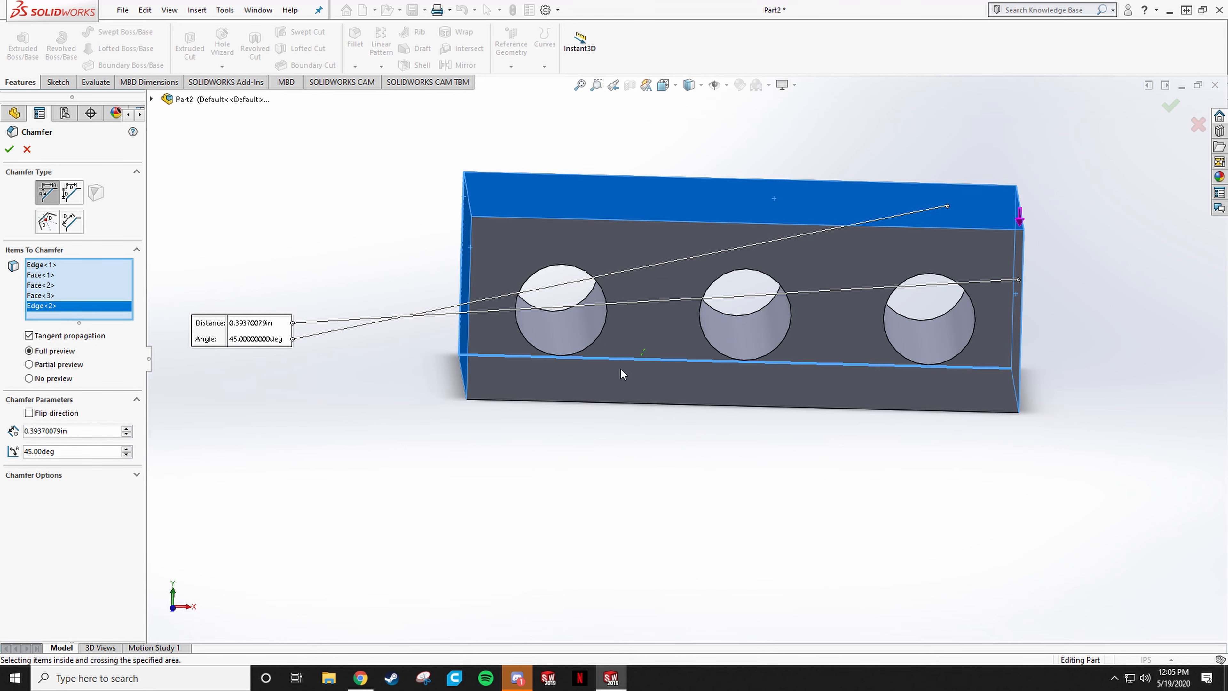
Add the front face with the holes and the long edge at the back of the top face to the chamfer.
scroll(623, 373, up, 4)
scroll(640, 415, down, 7)
middle_drag(718, 388, 763, 237)
click(775, 198)
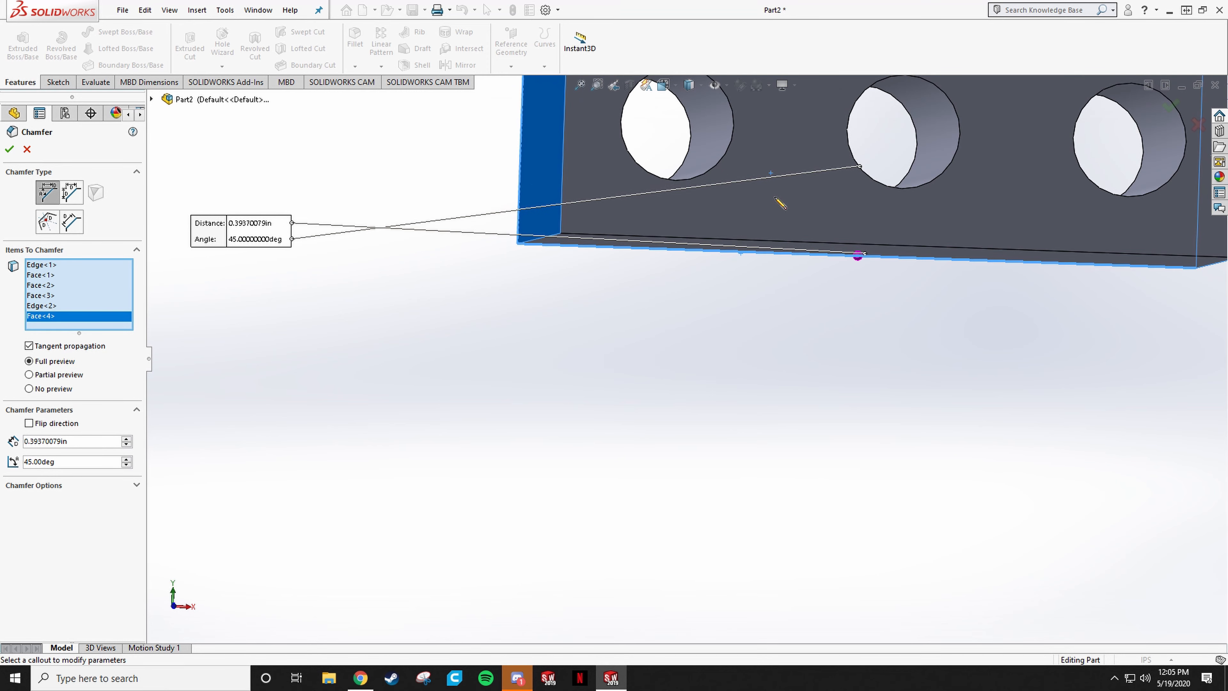
scroll(754, 261, up, 3)
middle_drag(727, 326, 735, 151)
click(707, 323)
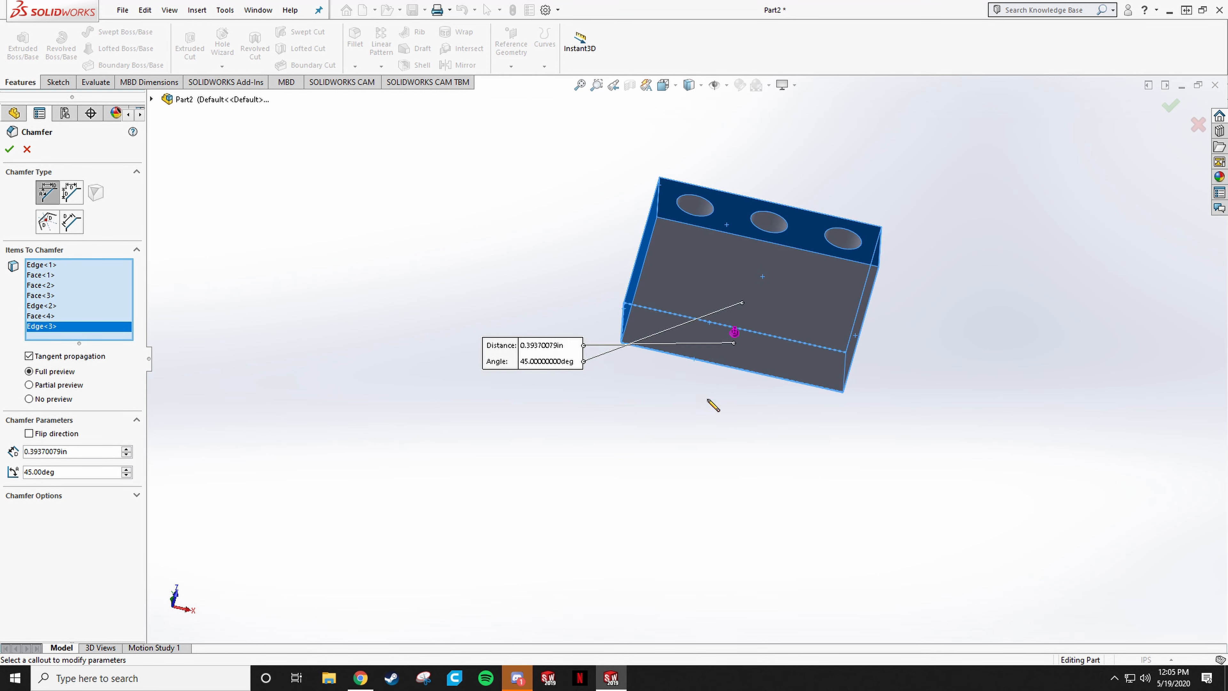
Add the block's bottom face and the opposite holed face to the chamfer.
scroll(721, 351, down, 3)
click(725, 345)
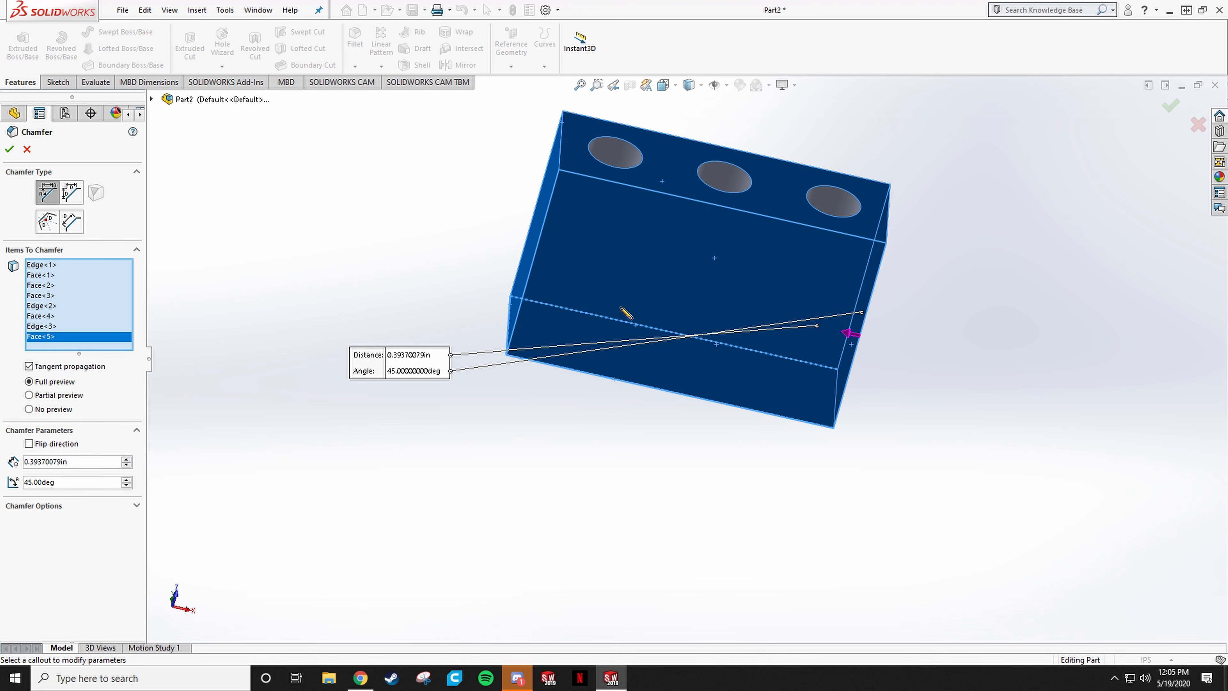
scroll(621, 308, up, 5)
middle_drag(622, 314, 832, 242)
scroll(749, 298, down, 7)
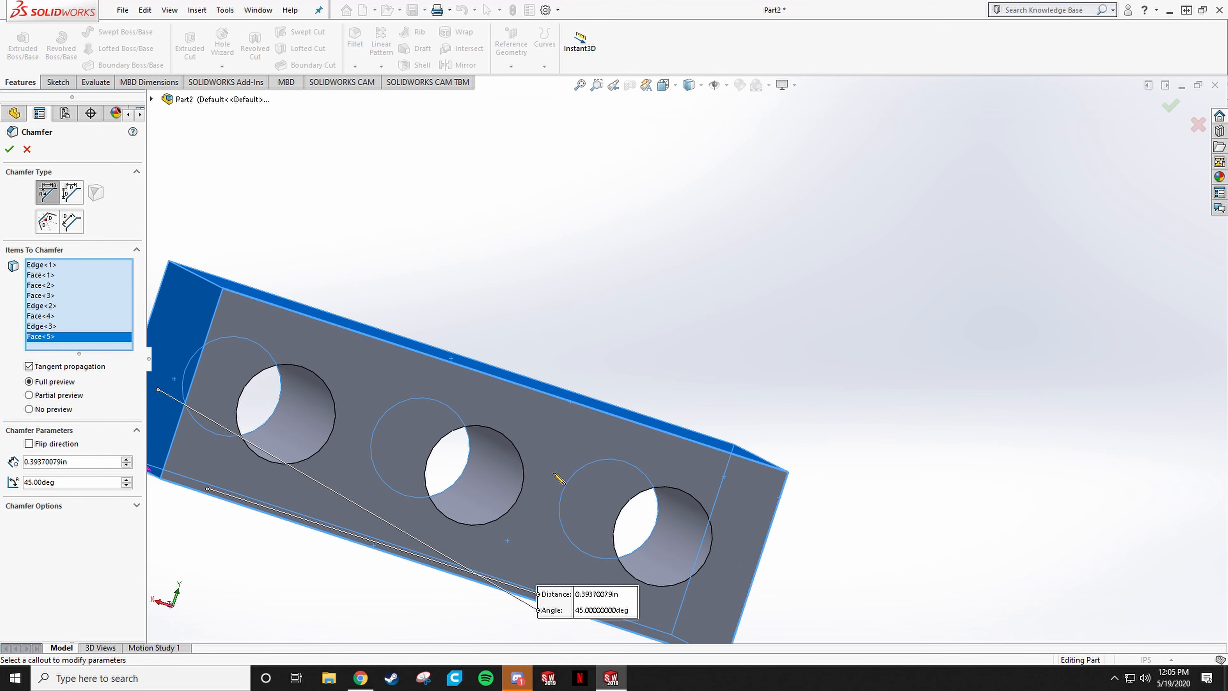
click(558, 478)
scroll(614, 426, up, 5)
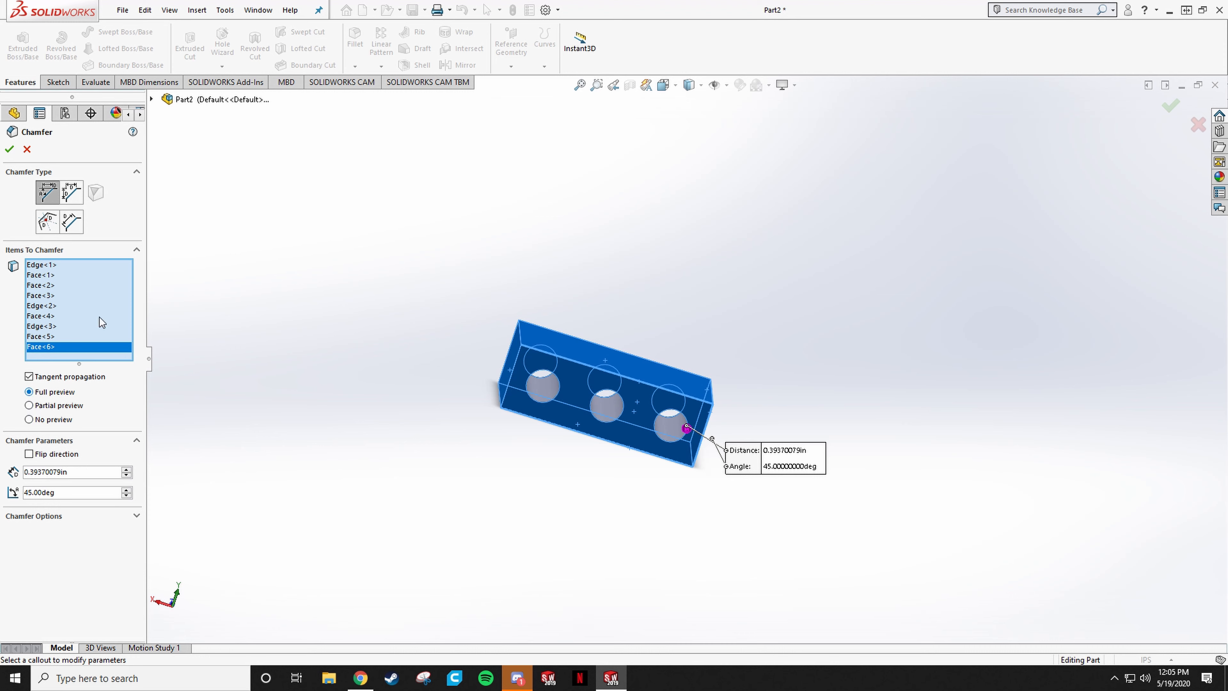
Try a chamfer distance of 0.01 in and check its preview on the block.
click(85, 471)
text(.01)
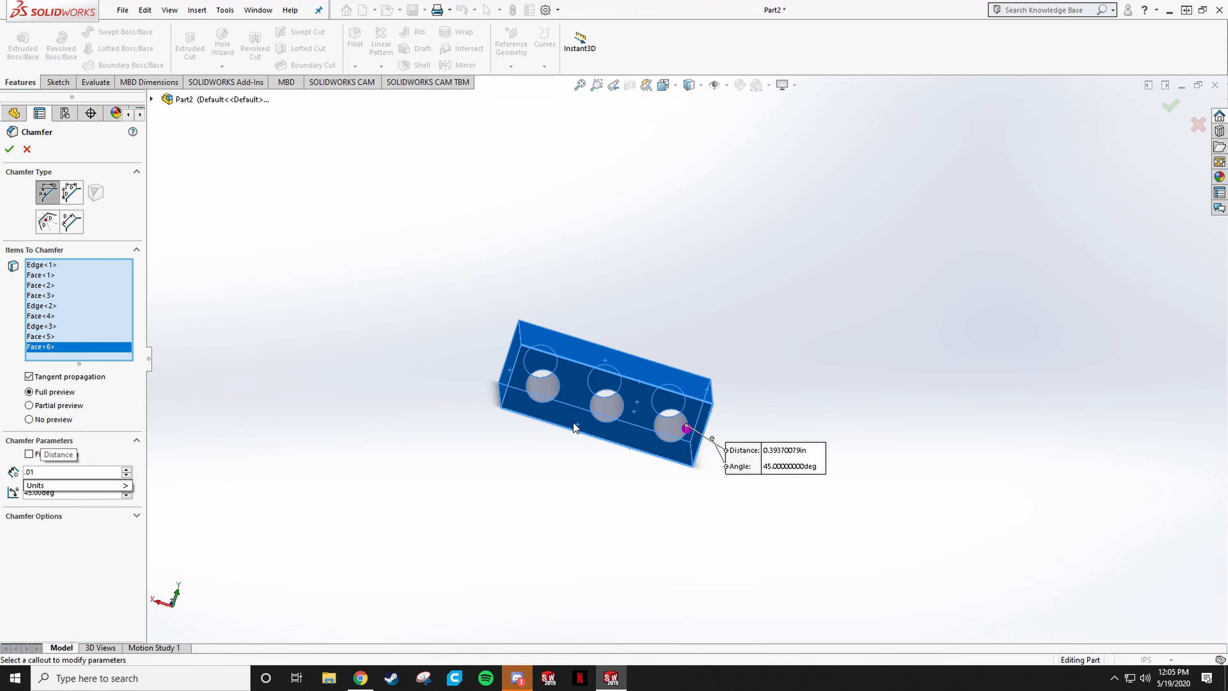
scroll(622, 426, down, 8)
scroll(223, 413, up, 1)
middle_drag(225, 415, 141, 438)
click(117, 449)
scroll(570, 394, up, 4)
middle_drag(570, 394, 444, 454)
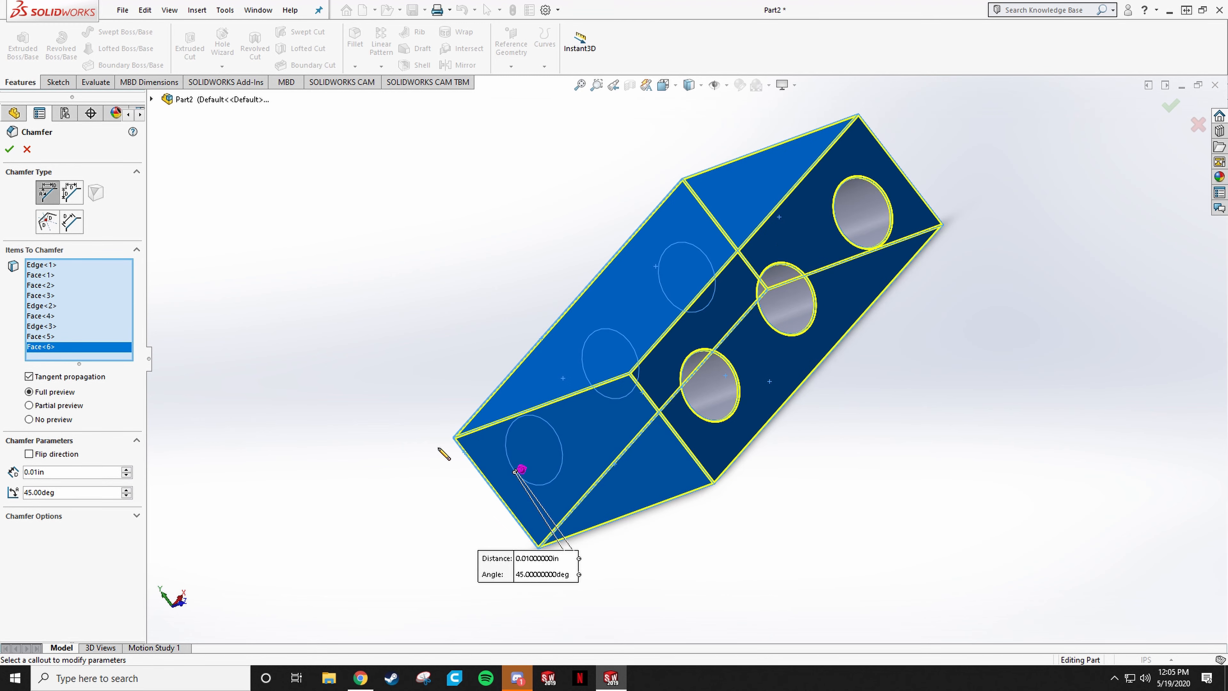
Set the chamfer distance to 0.03 in and check the preview around the holes.
double_click(53, 471)
text(.03)
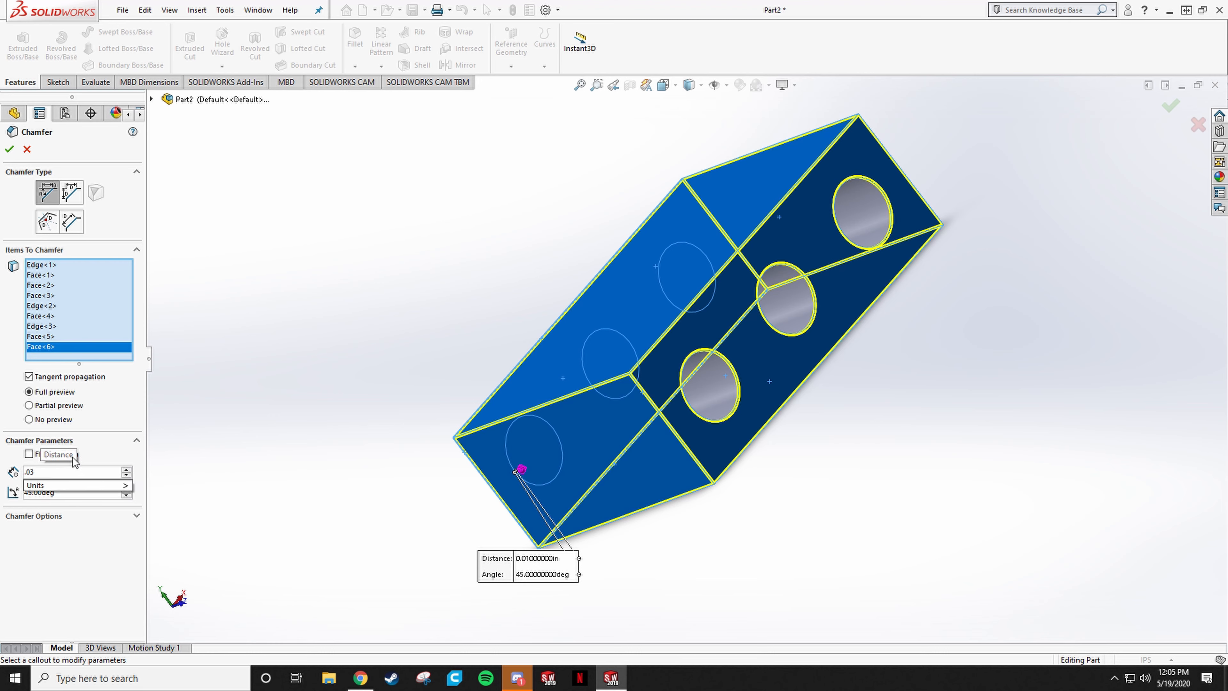
key(Return)
middle_drag(549, 633, 833, 416)
scroll(702, 328, down, 5)
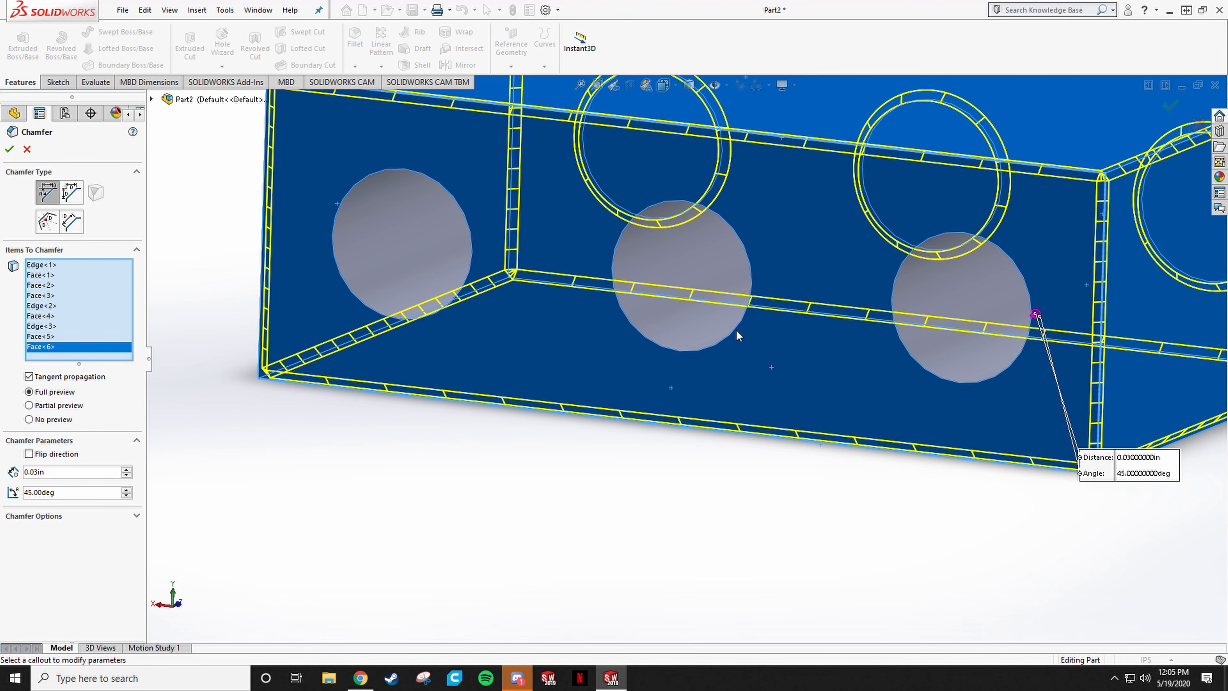
Add the rim edges of the three holes on the holed face facing the view, and complete the chamfer.
click(736, 331)
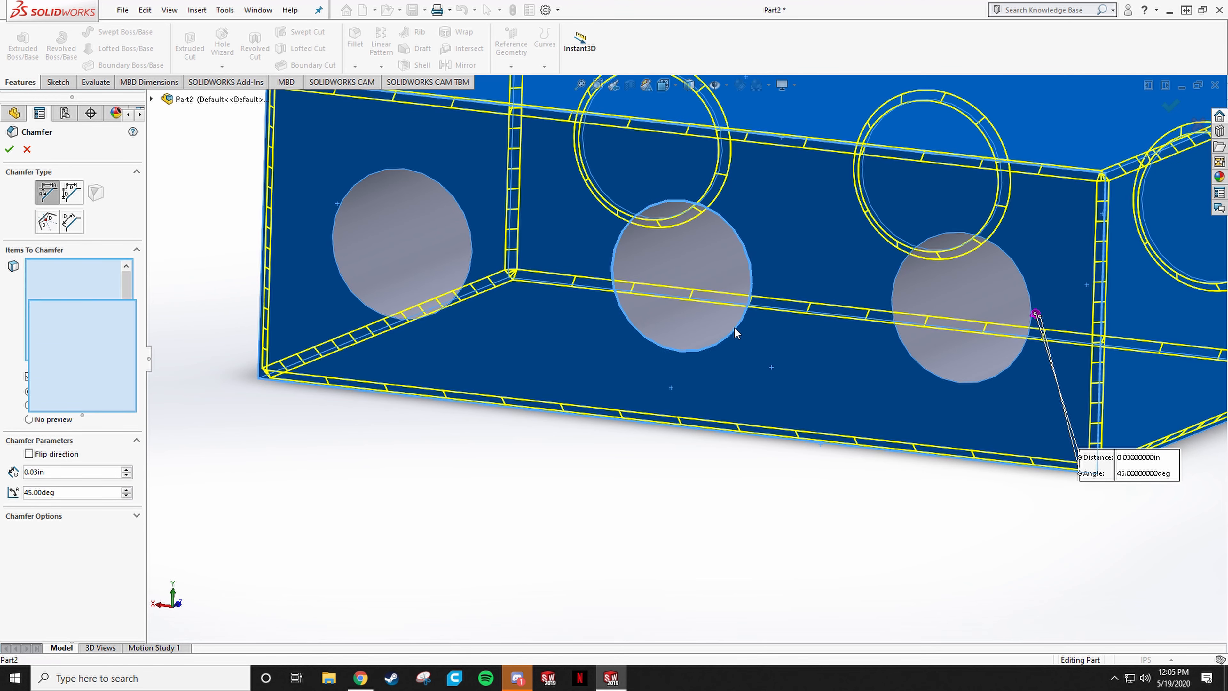
click(450, 304)
click(915, 359)
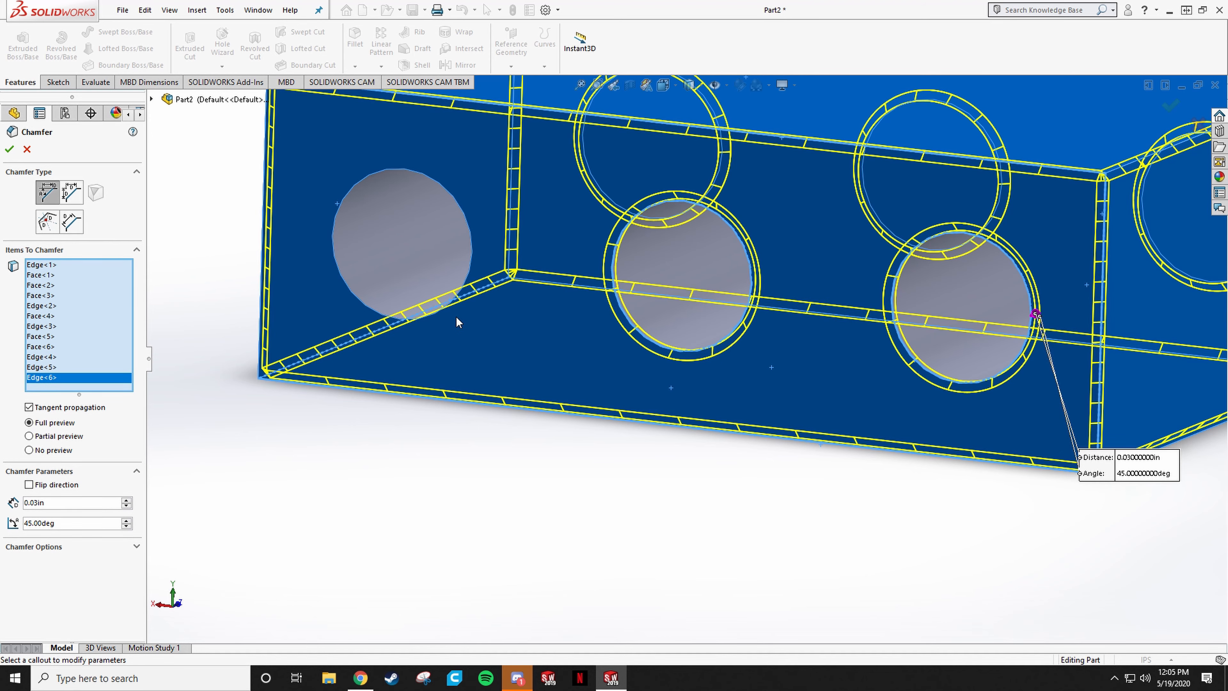
click(449, 307)
scroll(488, 316, up, 5)
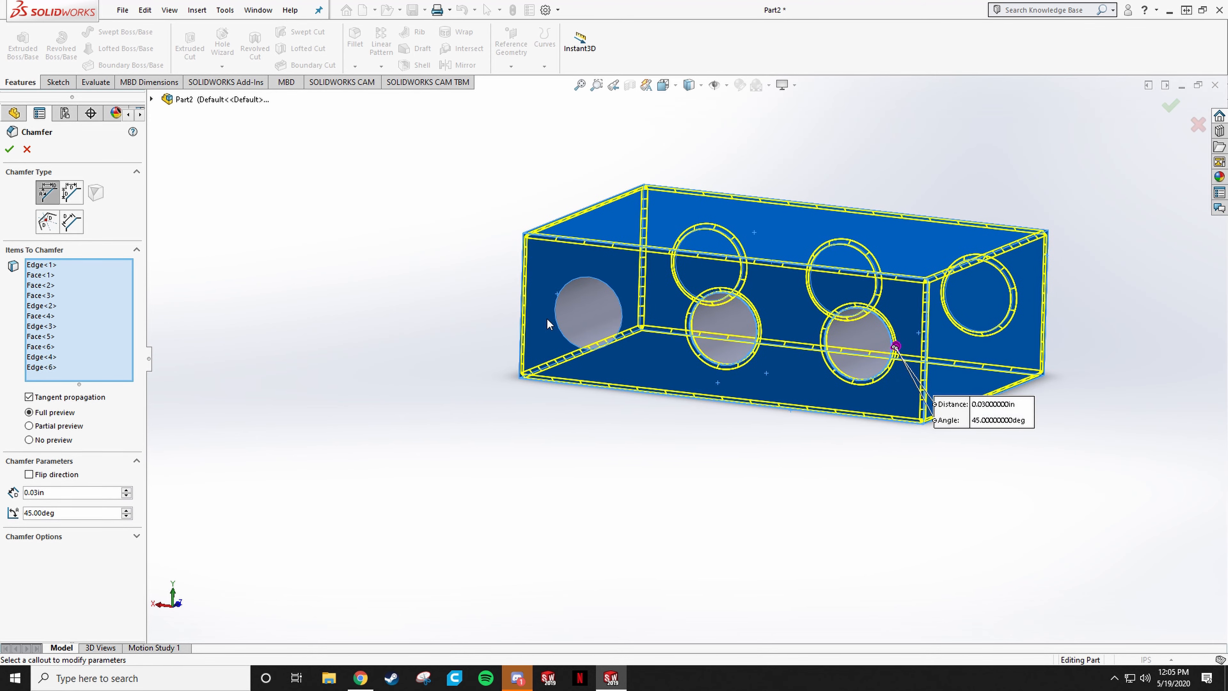
scroll(638, 295, down, 5)
click(543, 299)
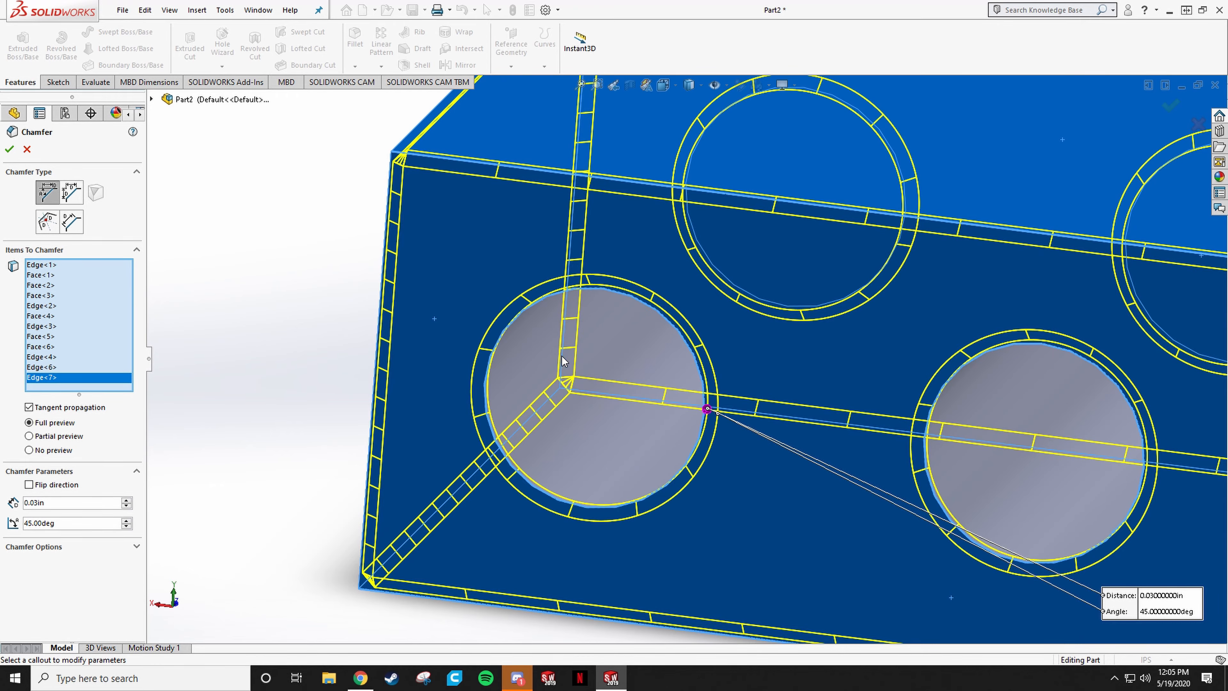
scroll(561, 359, up, 5)
middle_drag(562, 359, 725, 433)
key(Return)
Examine the chamfered block edges and hole rims from several sides.
scroll(823, 357, up, 5)
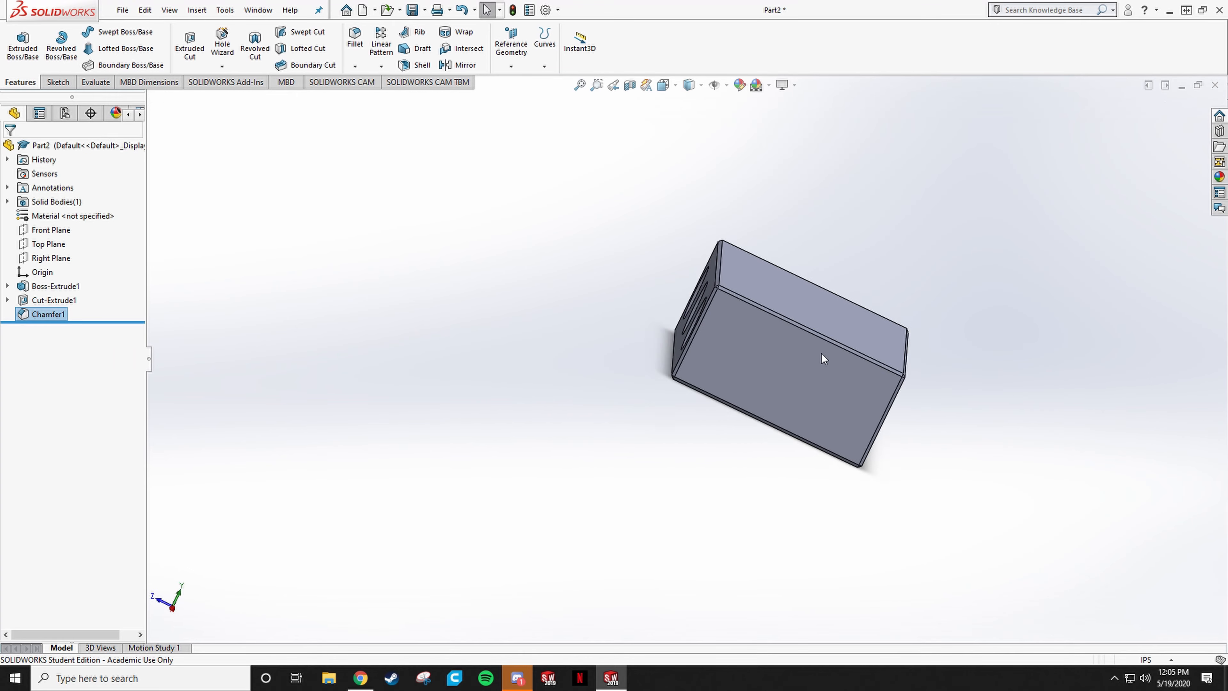
middle_drag(823, 357, 953, 395)
scroll(820, 380, down, 5)
middle_drag(820, 381, 597, 609)
scroll(469, 520, up, 5)
ctrl+middle_drag(469, 520, 643, 493)
scroll(652, 486, down, 4)
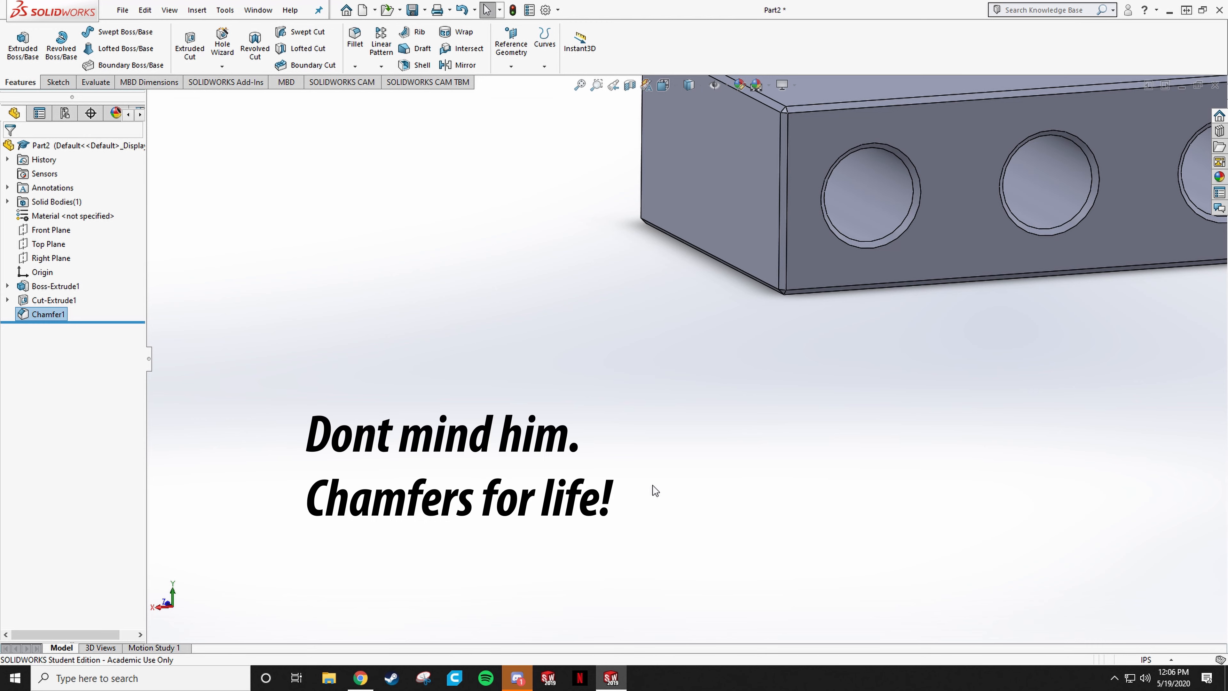
scroll(652, 485, down, 5)
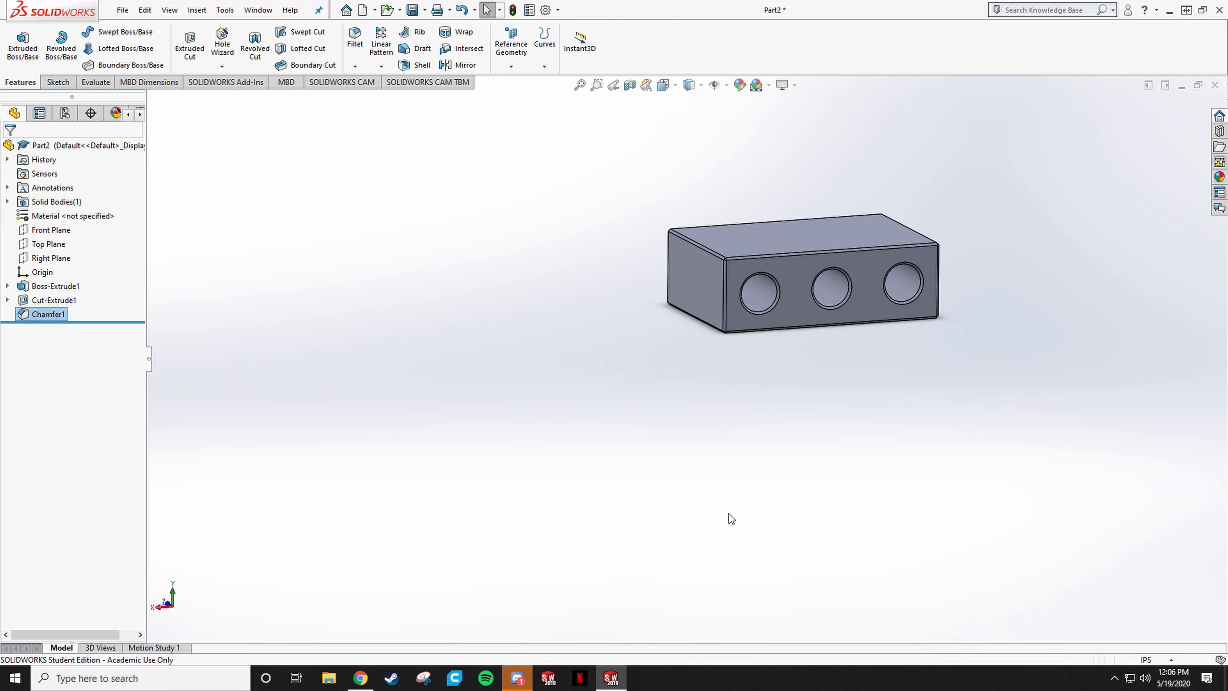
middle_drag(726, 515, 732, 380)
key(super)
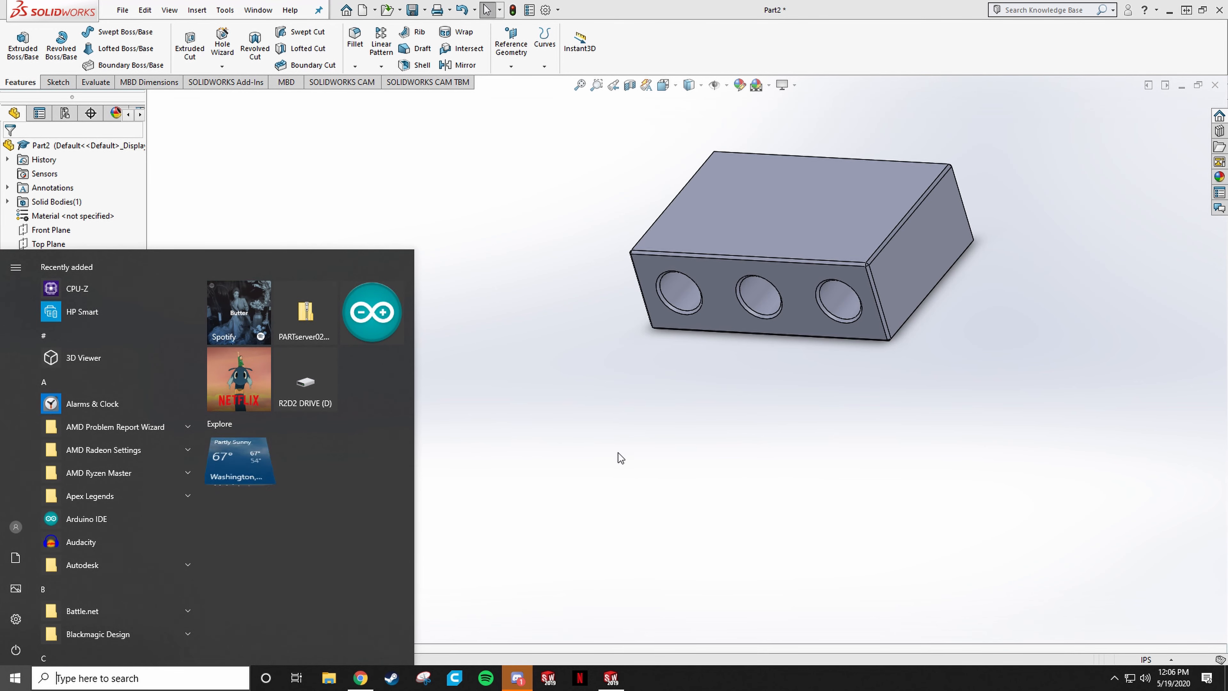
click(611, 443)
scroll(612, 426, down, 3)
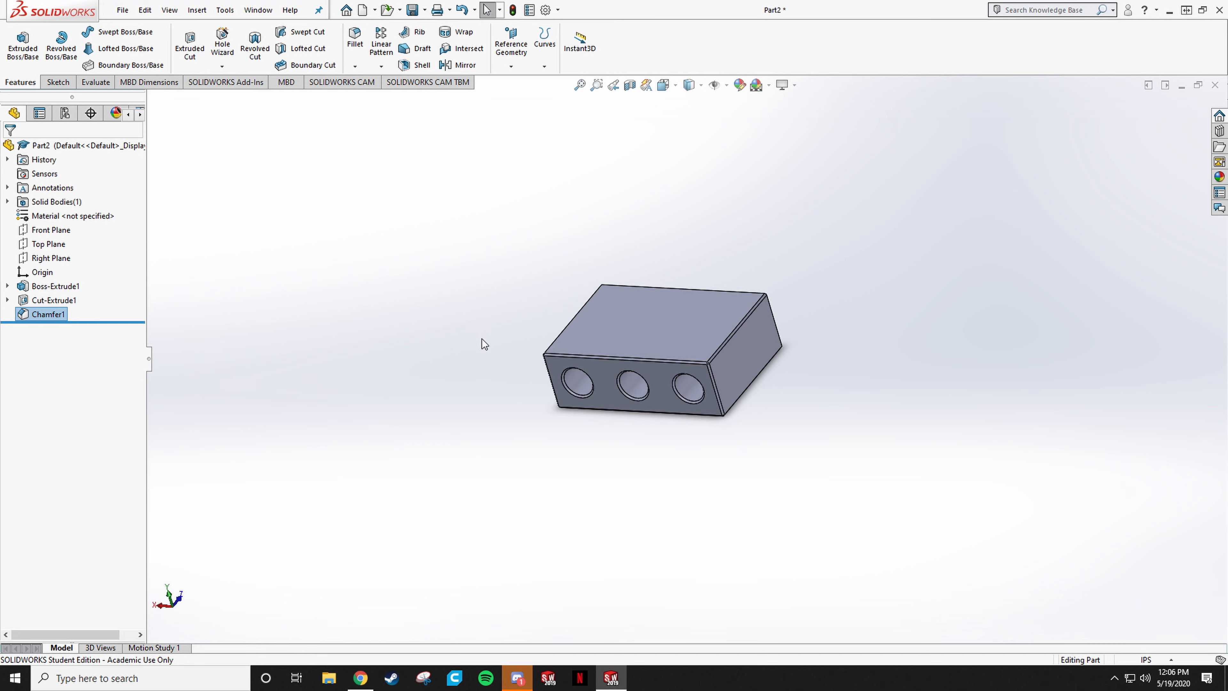
middle_drag(484, 343, 701, 353)
middle_drag(708, 354, 645, 341)
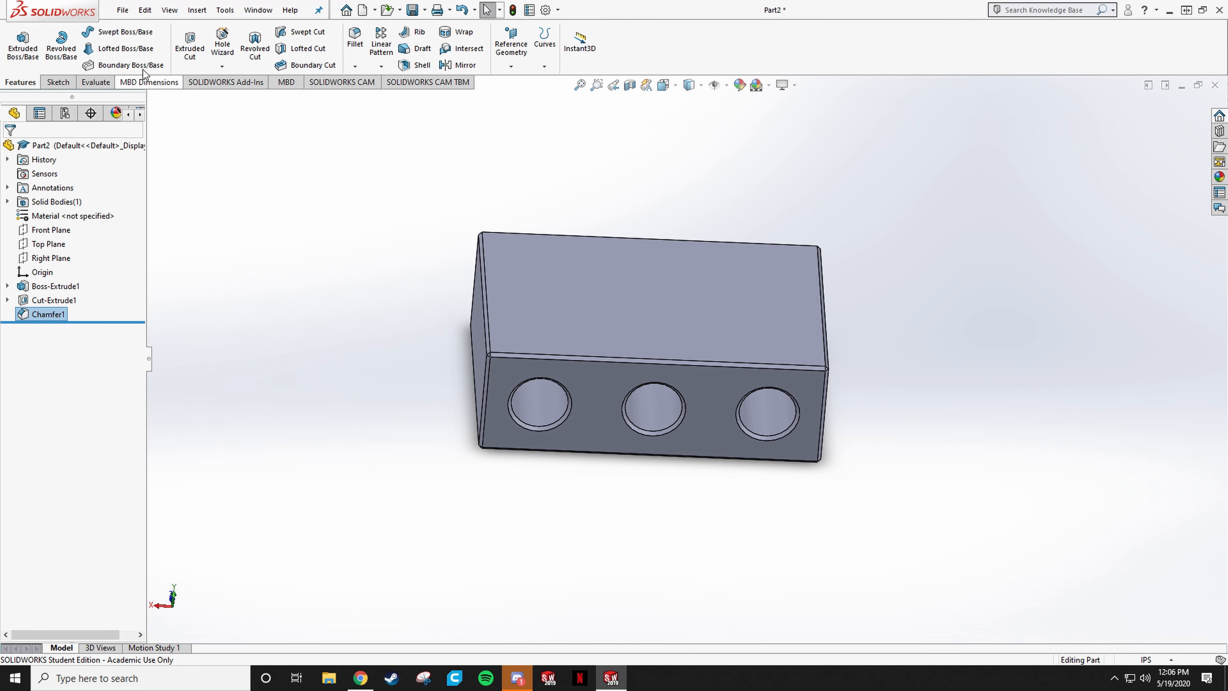
Start a Shell with 0.10 in thickness and select the block's top face for removal.
click(222, 42)
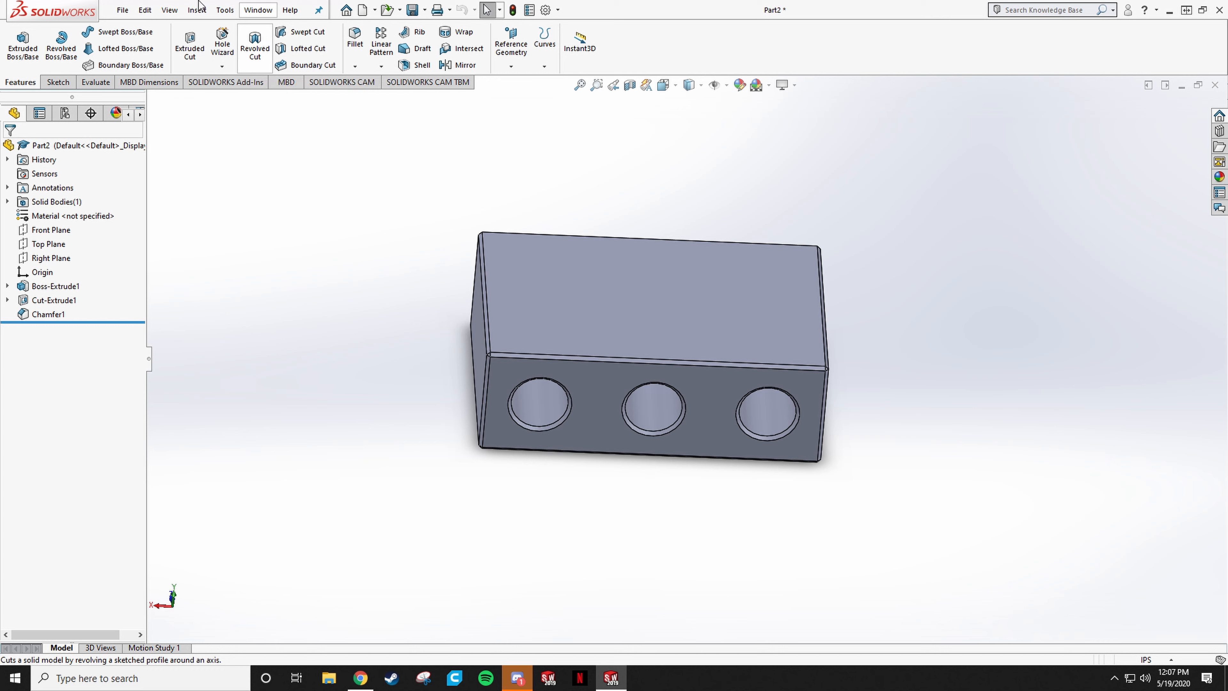
click(416, 65)
click(616, 296)
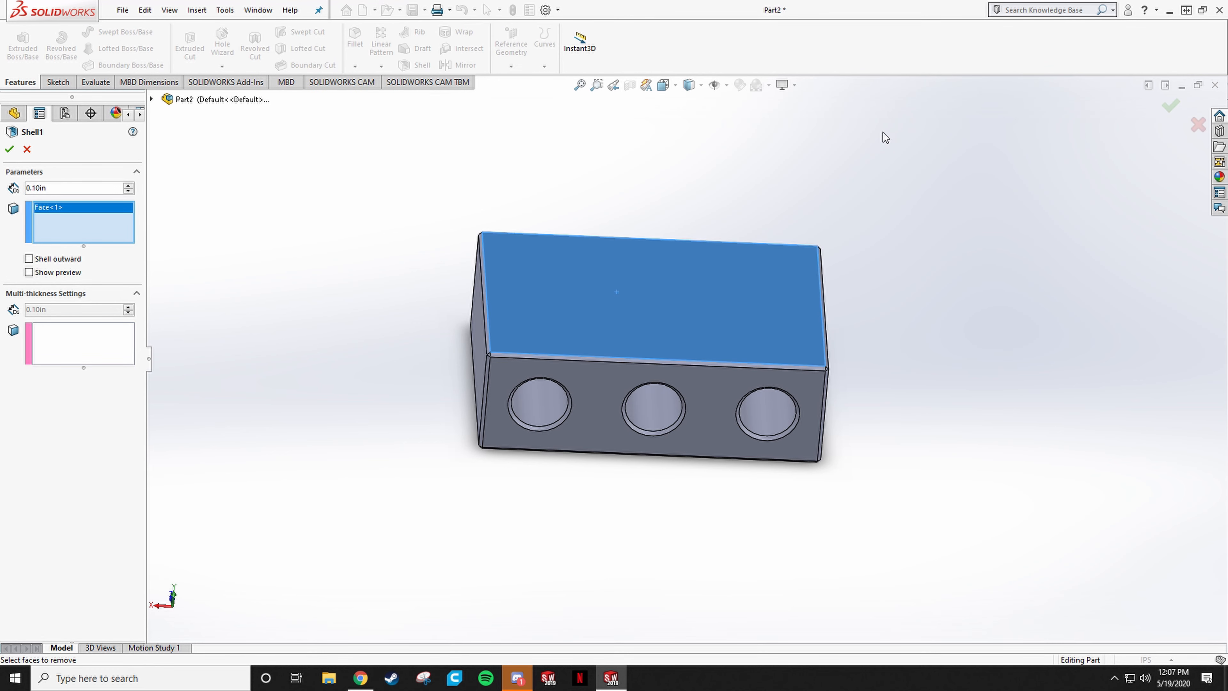
scroll(850, 205, up, 3)
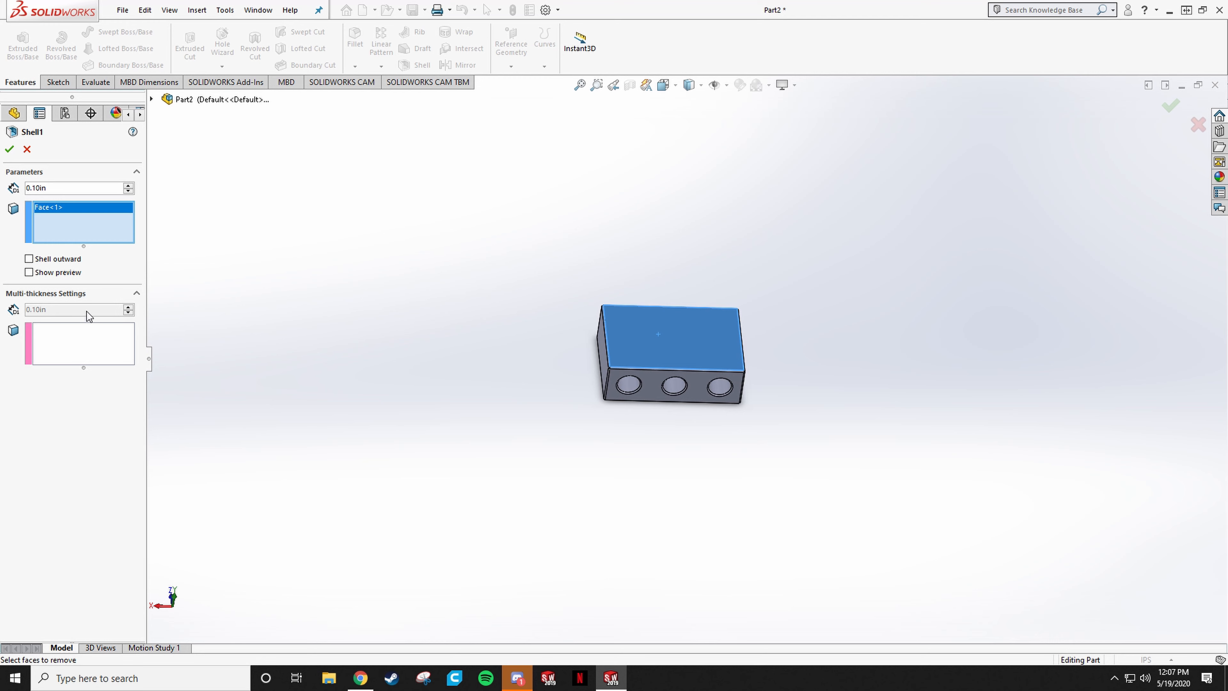
scroll(870, 347, down, 5)
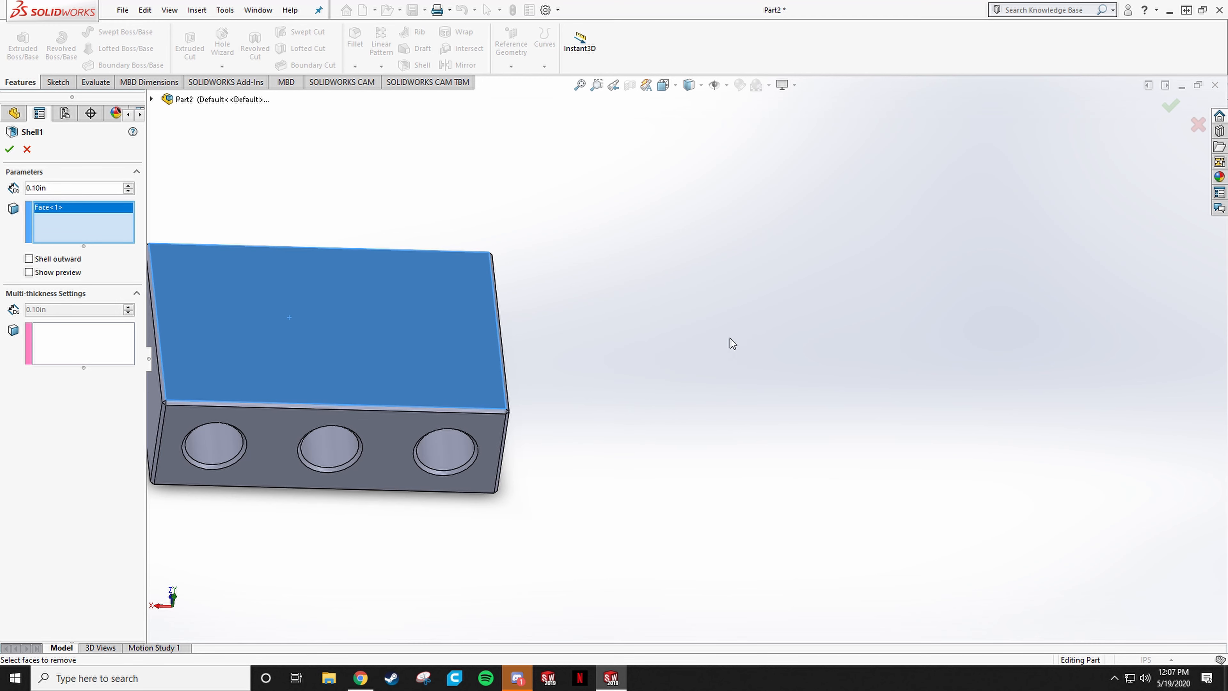
scroll(394, 440, up, 1)
ctrl+middle_drag(394, 440, 541, 434)
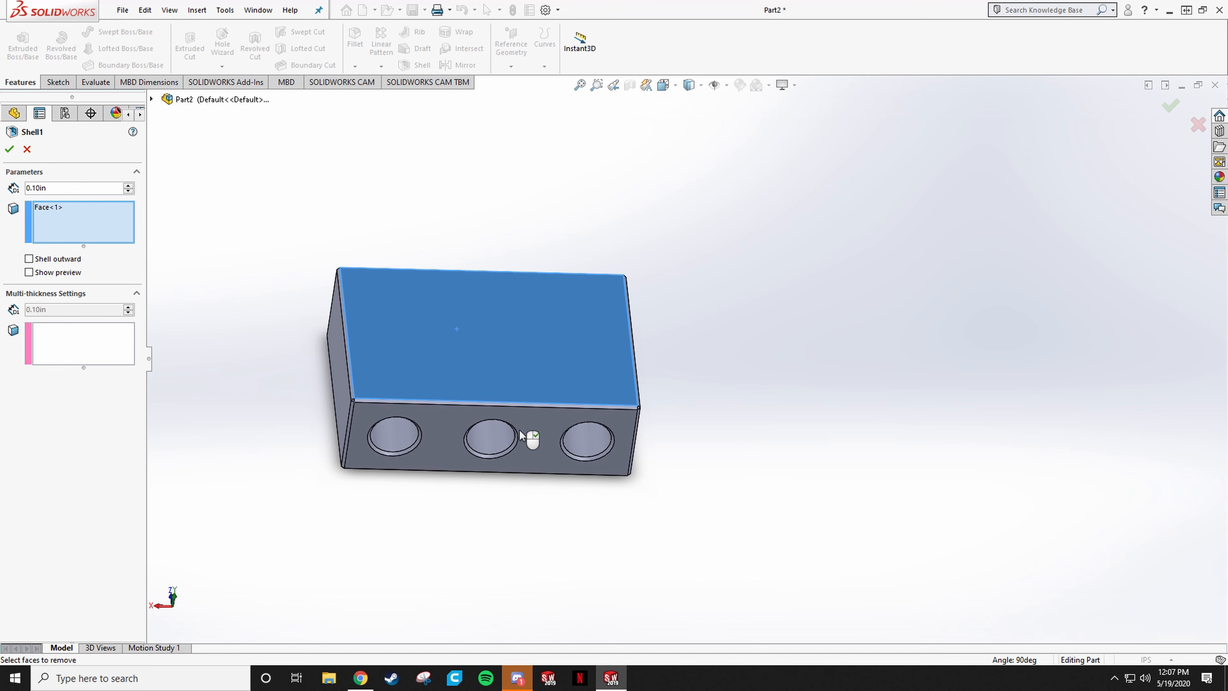
Try adding the front holed face to the shell's faces to remove.
click(532, 431)
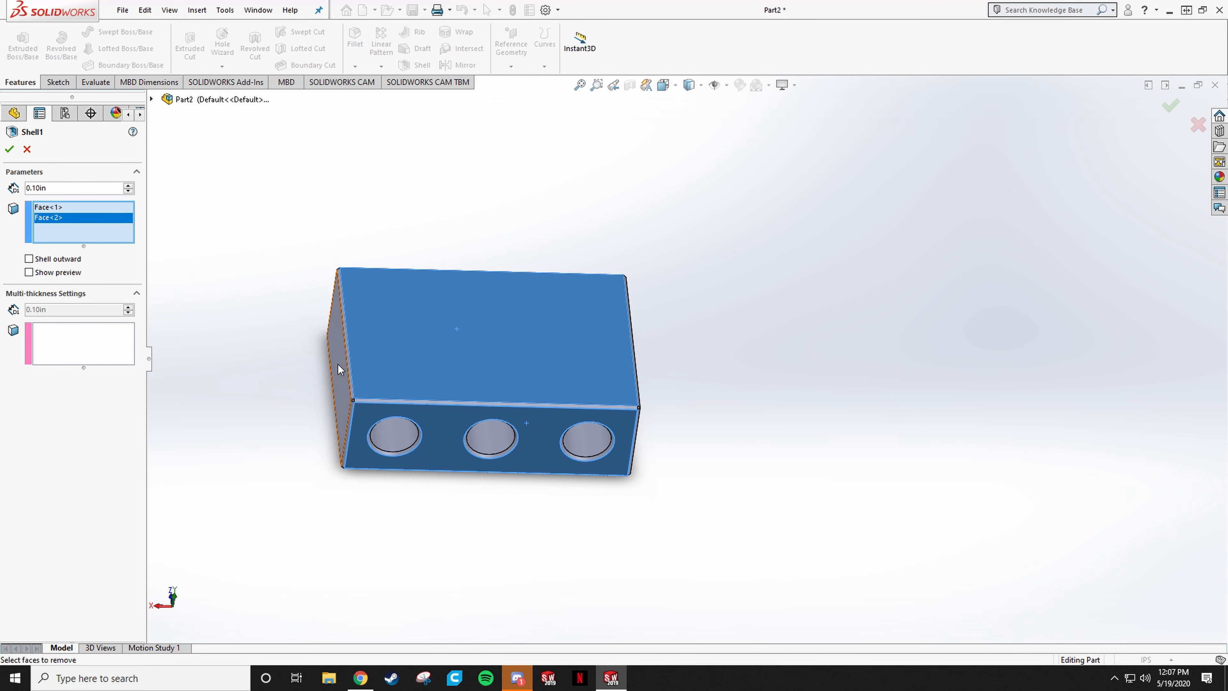
middle_drag(337, 364, 352, 368)
click(404, 417)
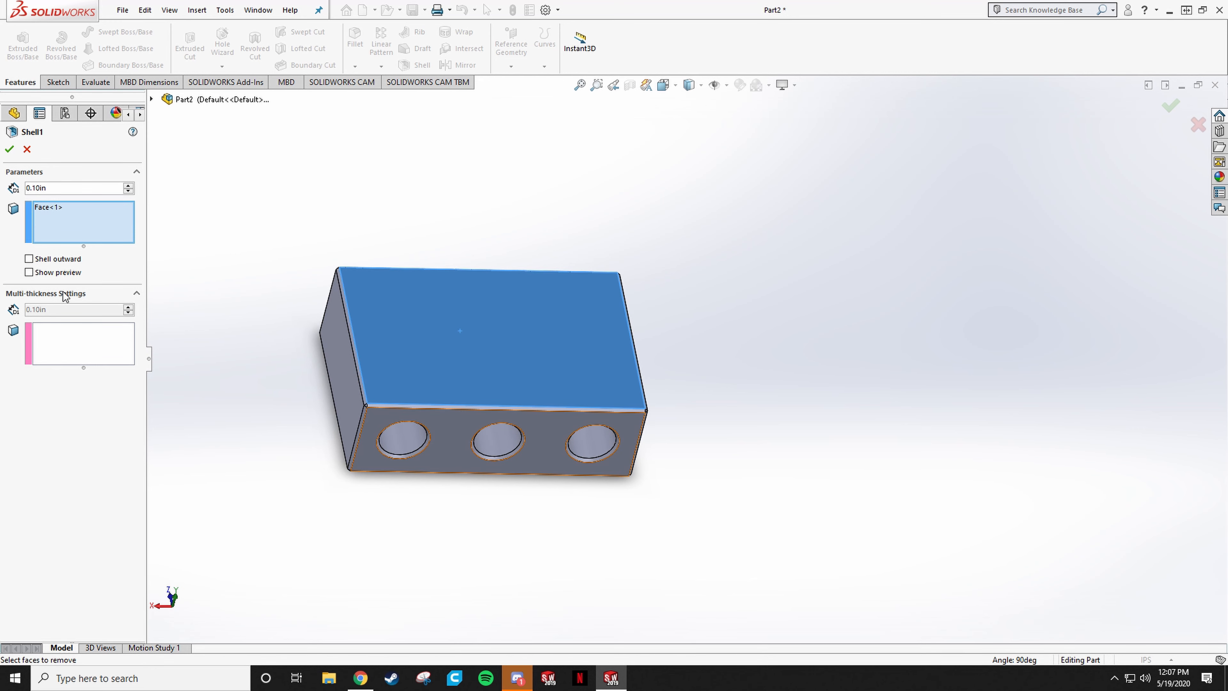
Make the top face a multi-thickness face of 0.10 in and shell the block open at its bottom face.
click(58, 332)
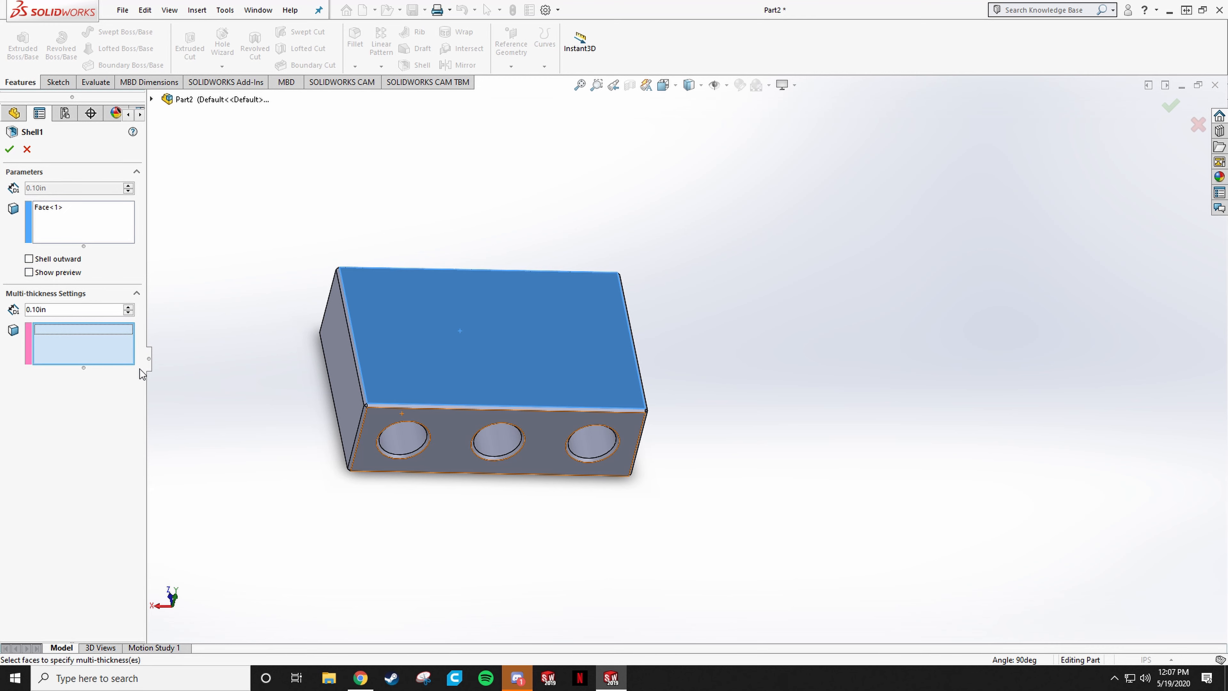
click(436, 360)
click(436, 360)
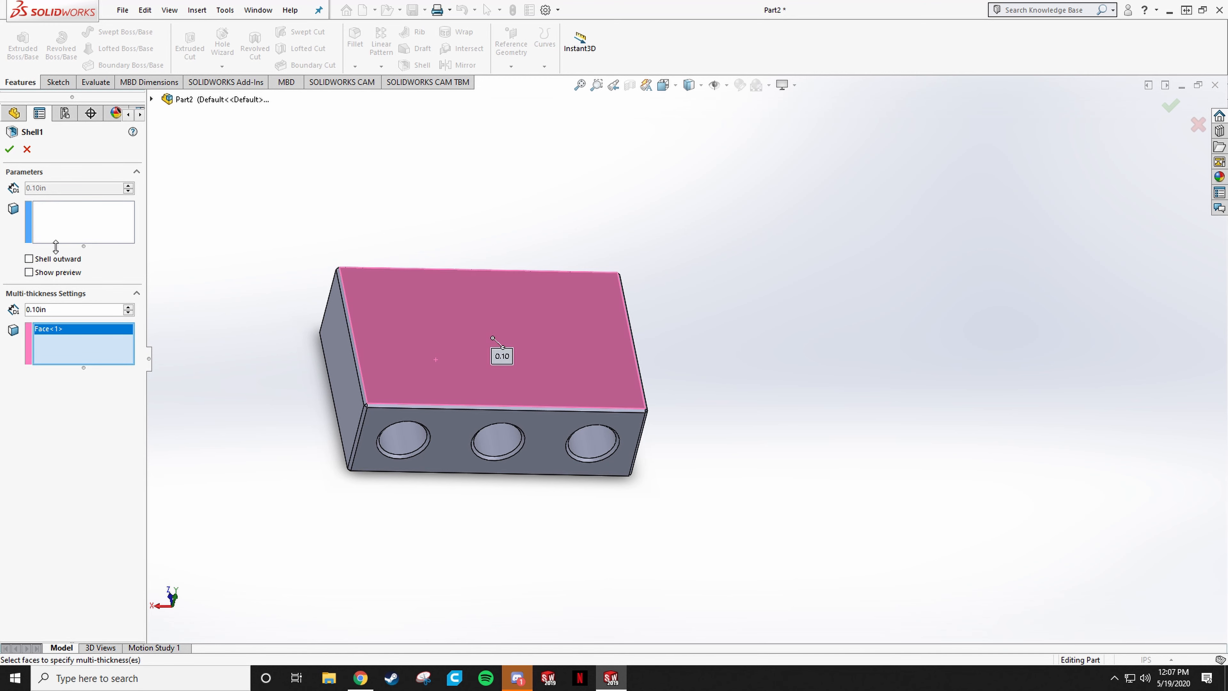
click(53, 217)
middle_drag(426, 448, 460, 248)
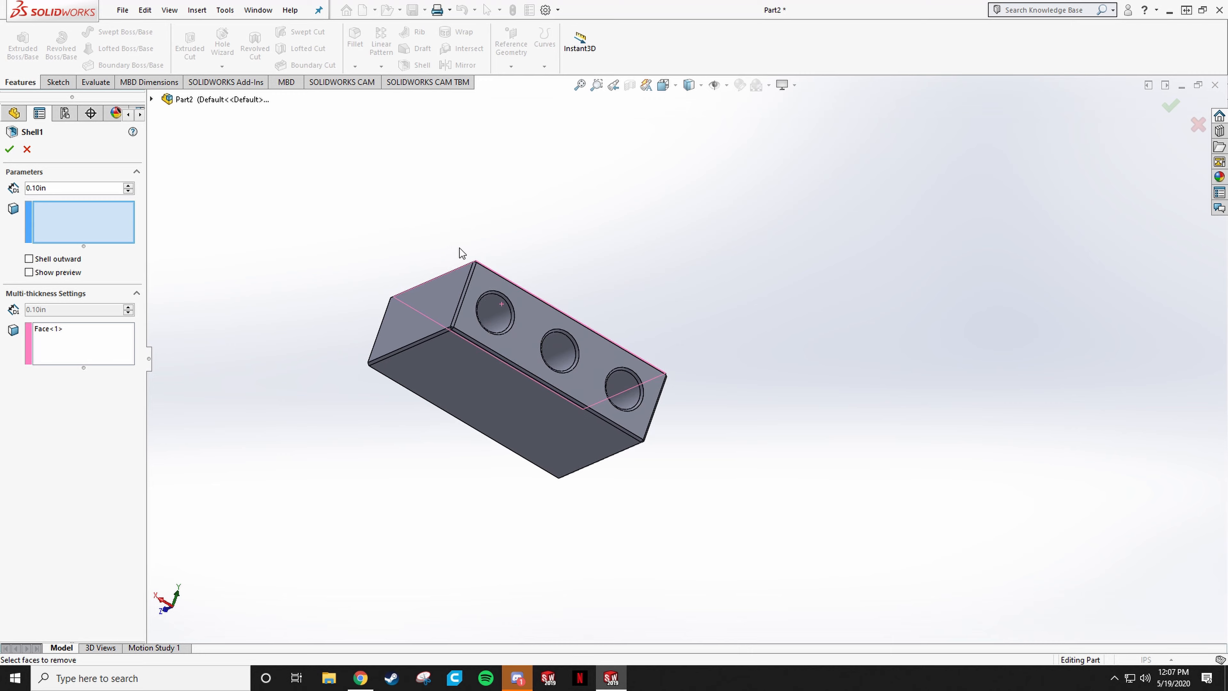
click(451, 365)
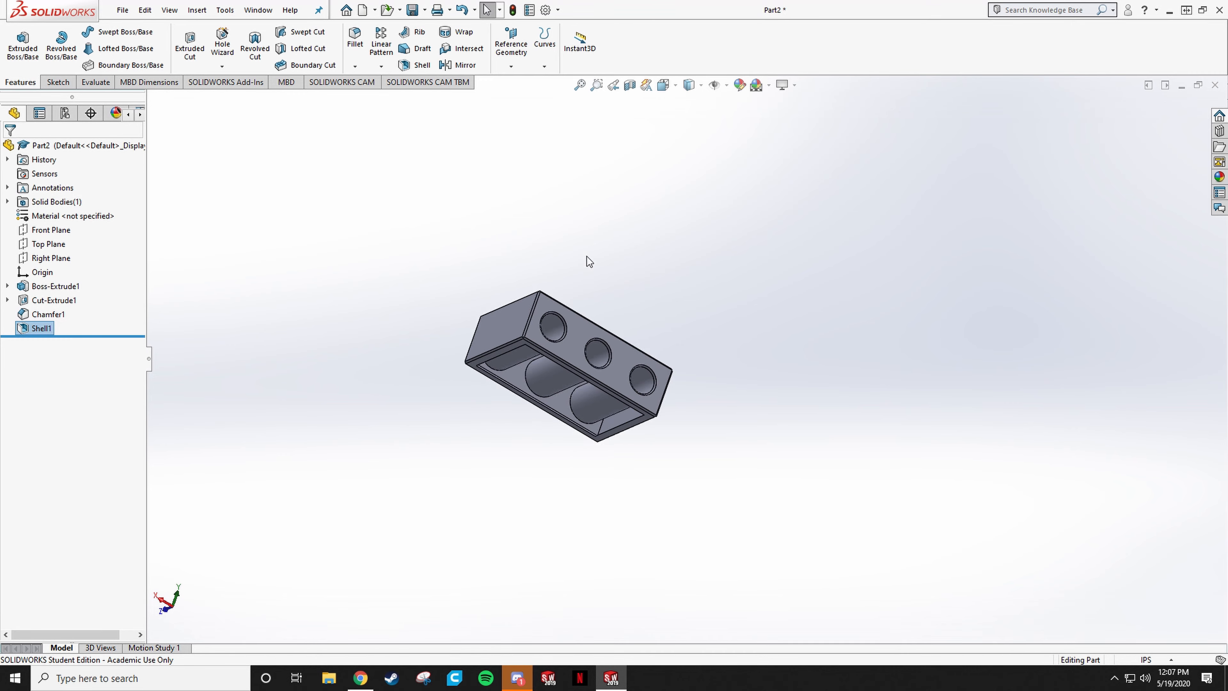
Examine the shelled interior, its walls and the three hole tubes from several angles.
middle_drag(586, 258, 611, 87)
scroll(591, 333, down, 5)
scroll(607, 356, up, 5)
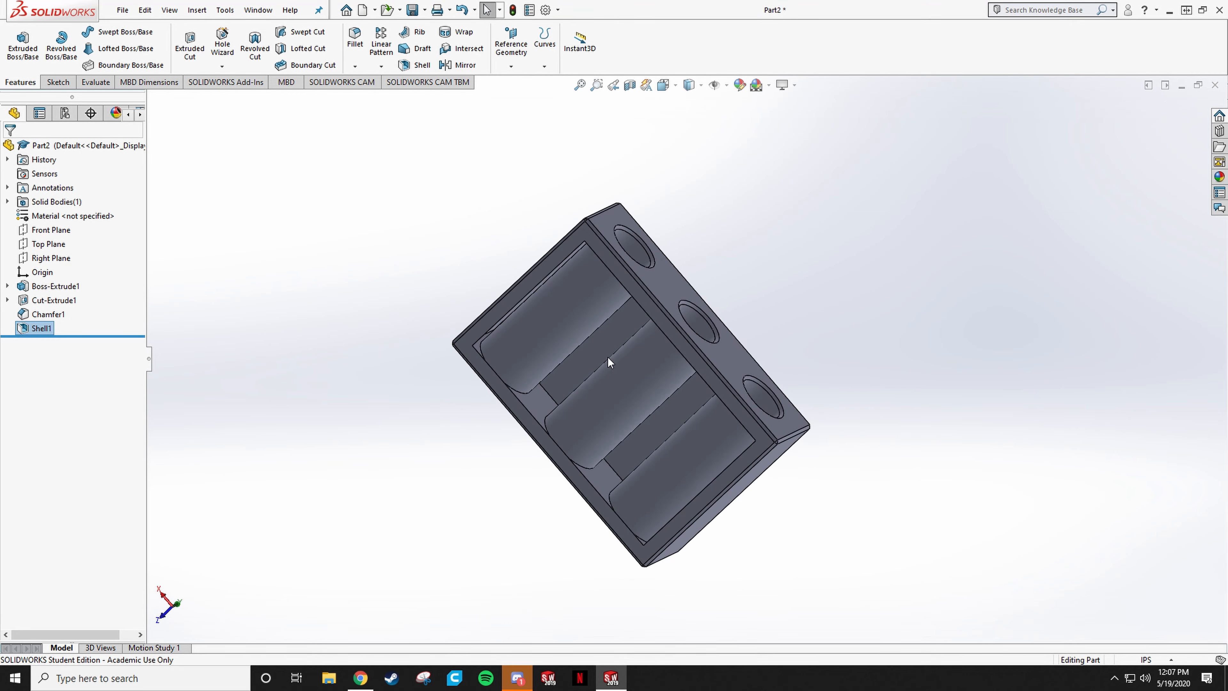
middle_drag(608, 356, 895, 435)
scroll(612, 302, down, 4)
scroll(611, 302, up, 3)
scroll(787, 421, up, 3)
middle_drag(853, 390, 863, 388)
scroll(782, 419, down, 10)
scroll(897, 569, up, 8)
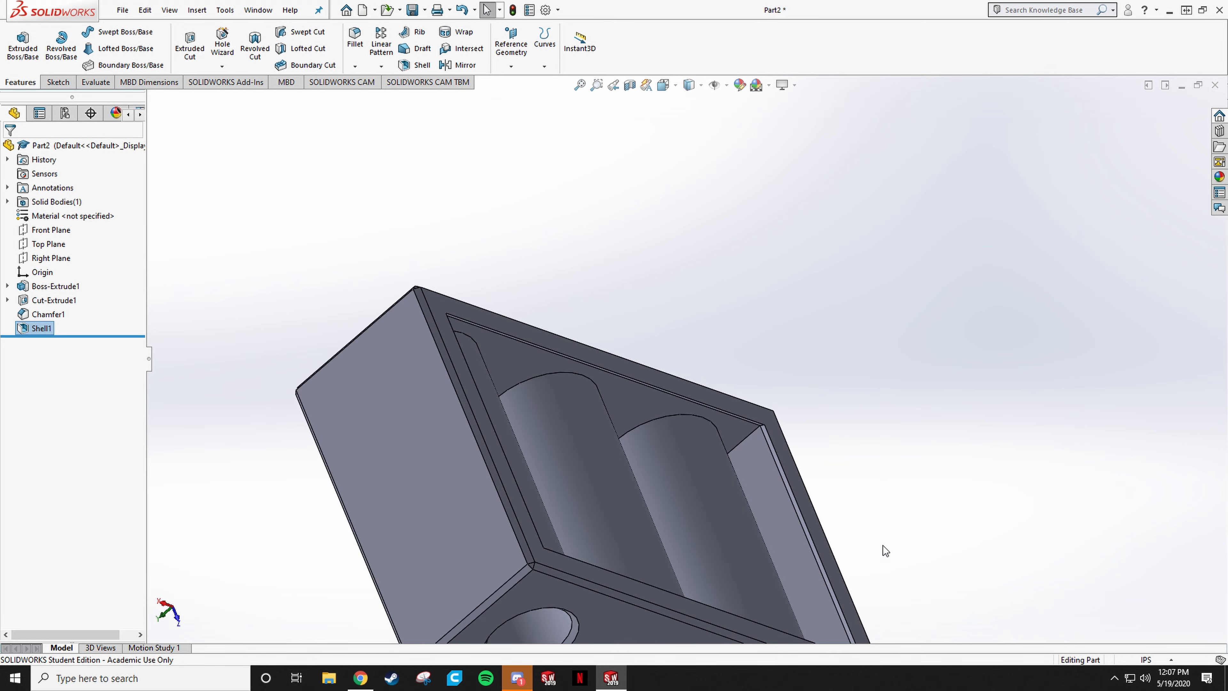
middle_drag(883, 547, 428, 425)
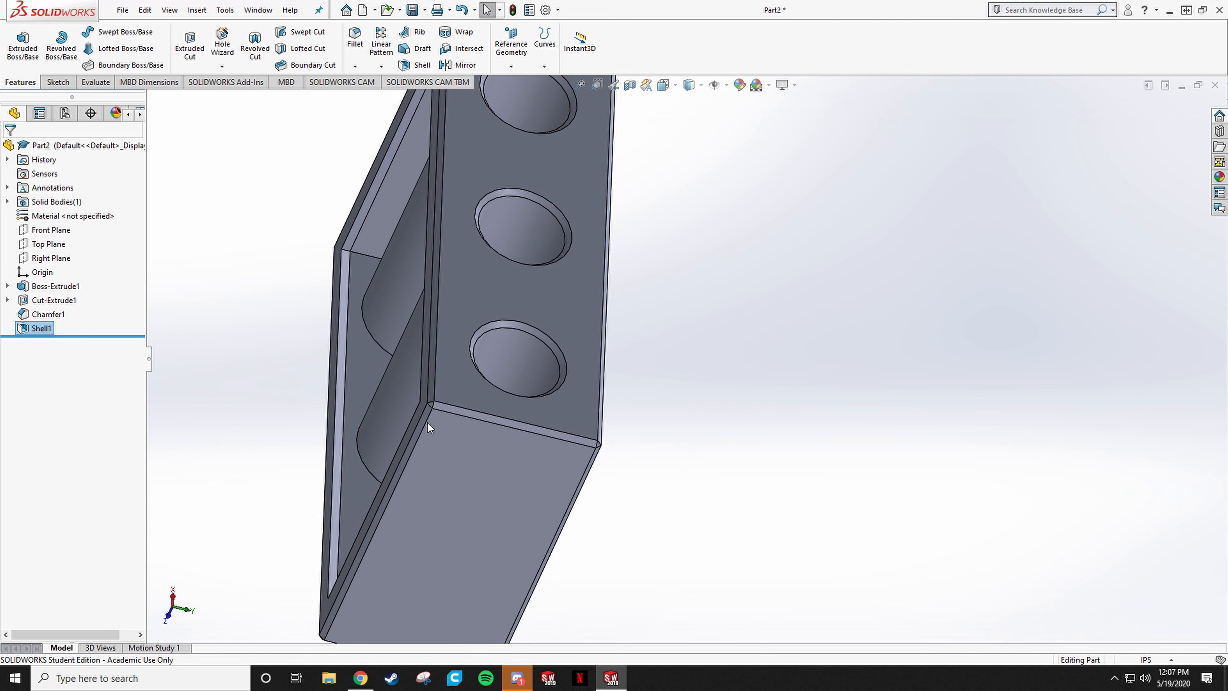